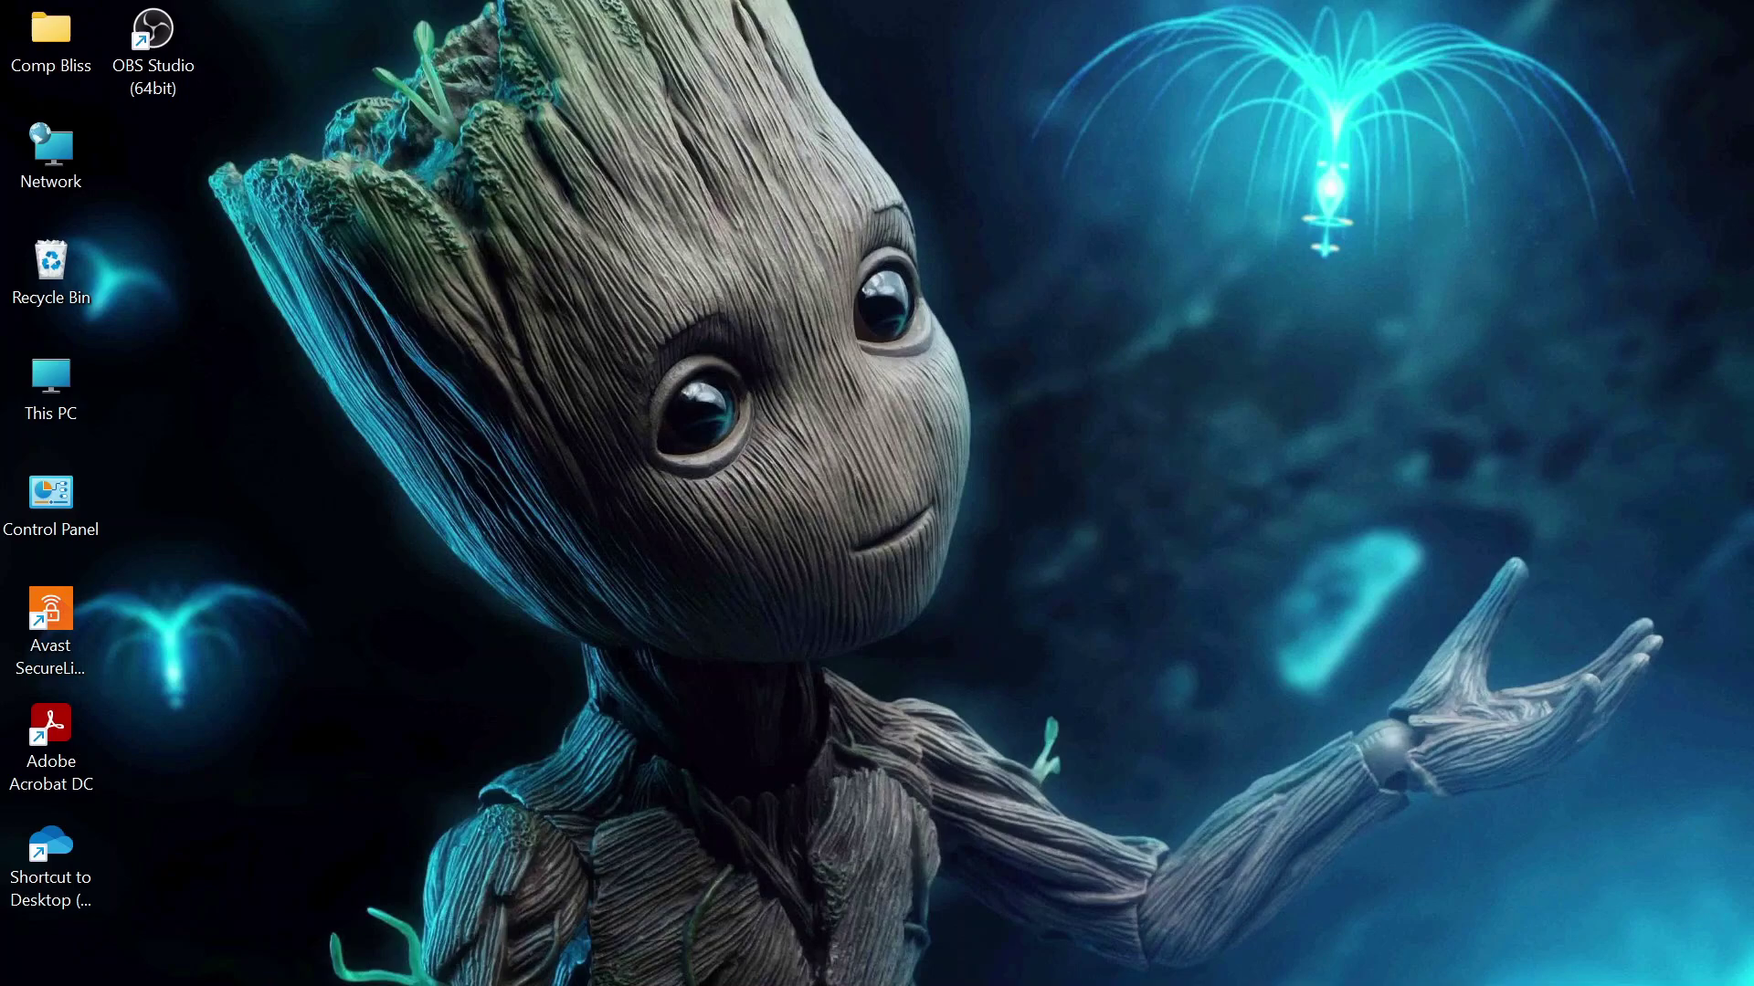
- Open the OneDrive status panel from the hidden tray icons and show its Help & Settings menu
{"action": "key", "text": "super"}
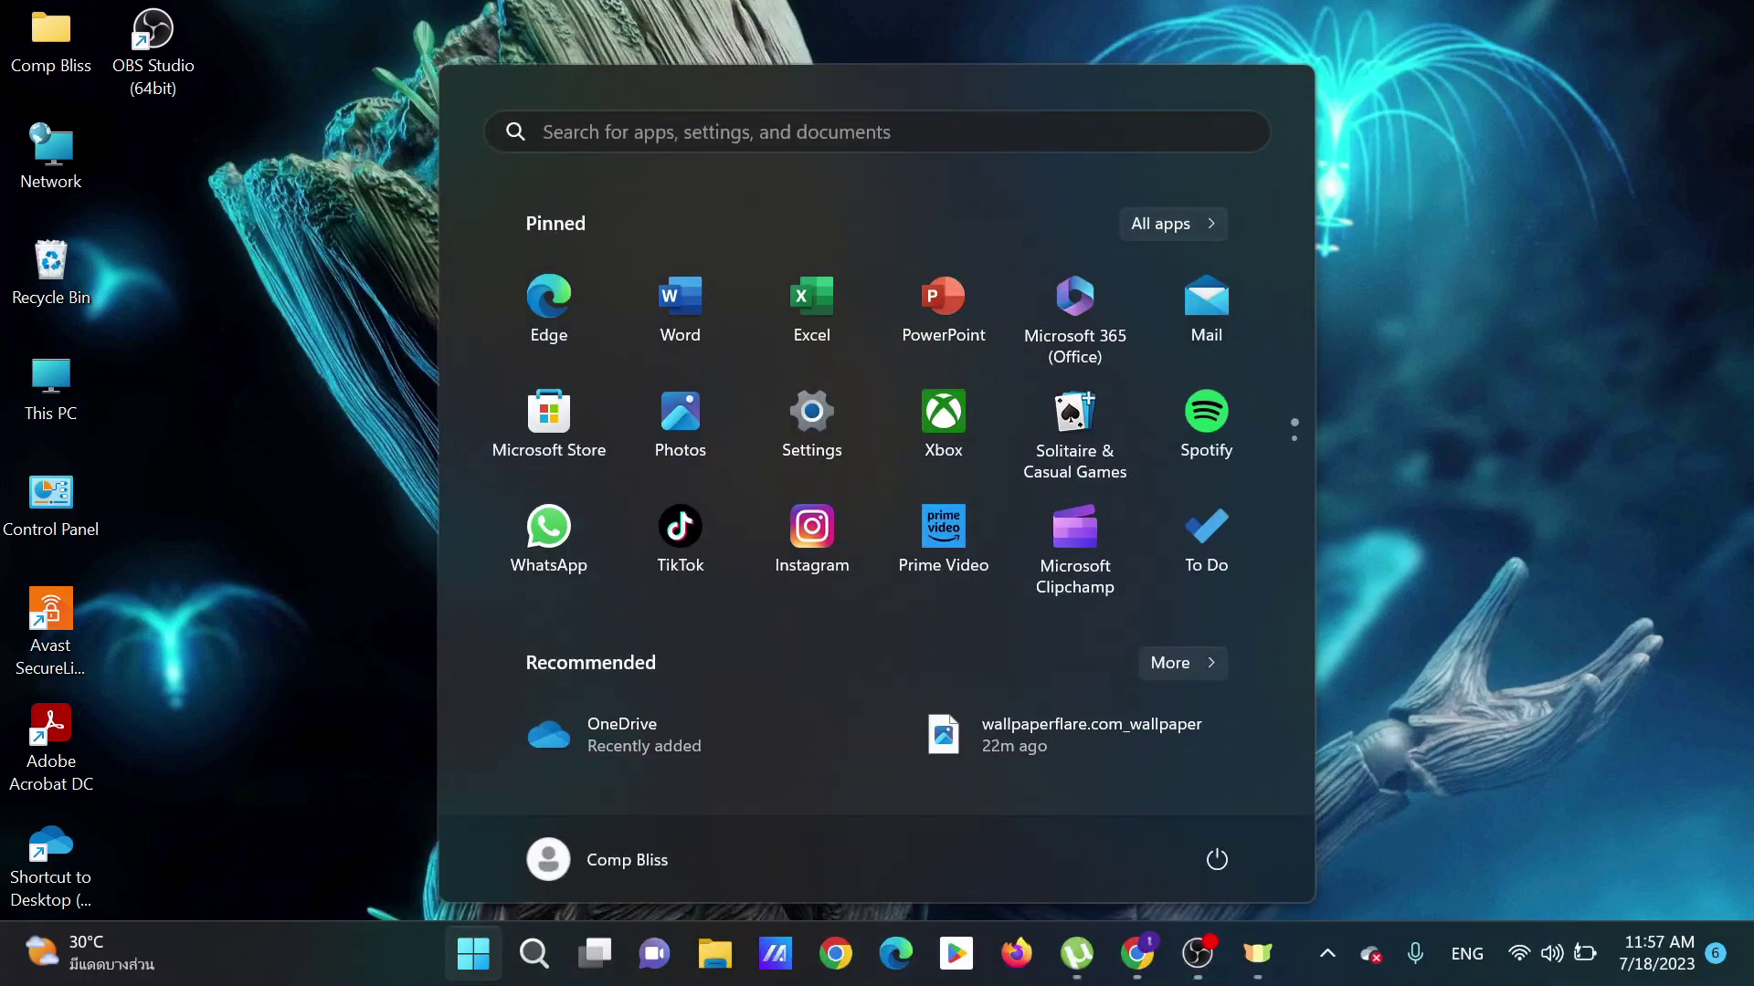
{"action": "type", "text": "one"}
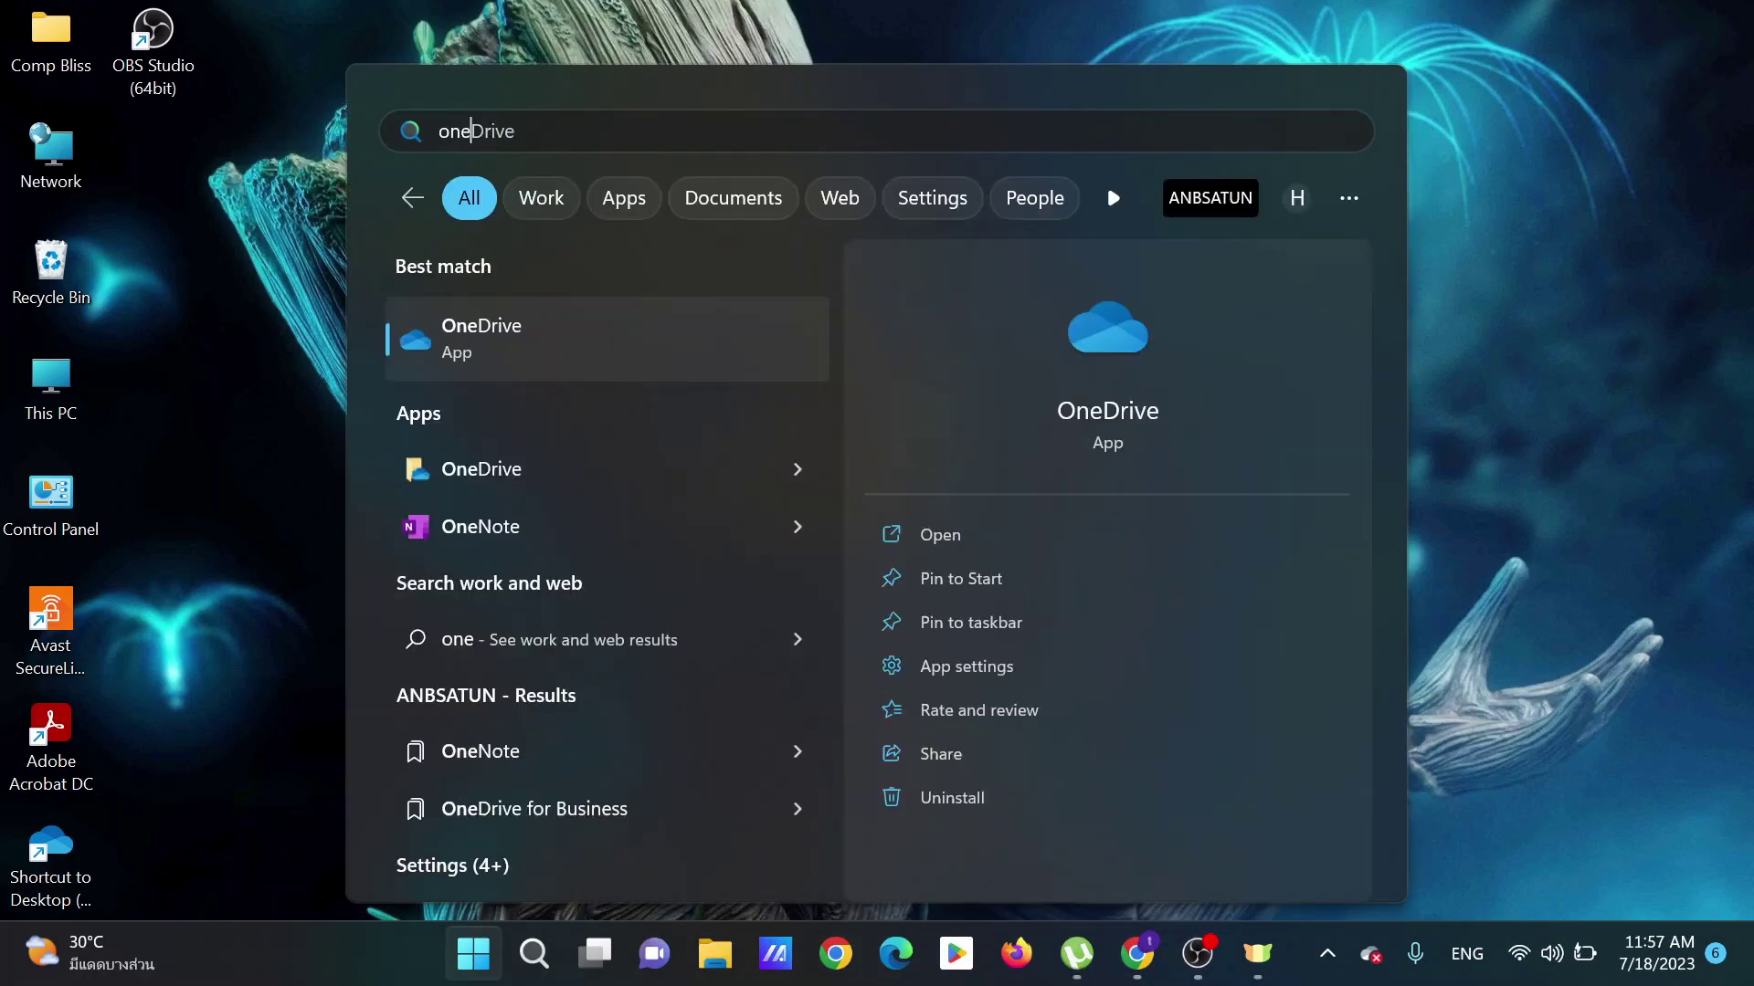
{"action": "type", "text": "dri"}
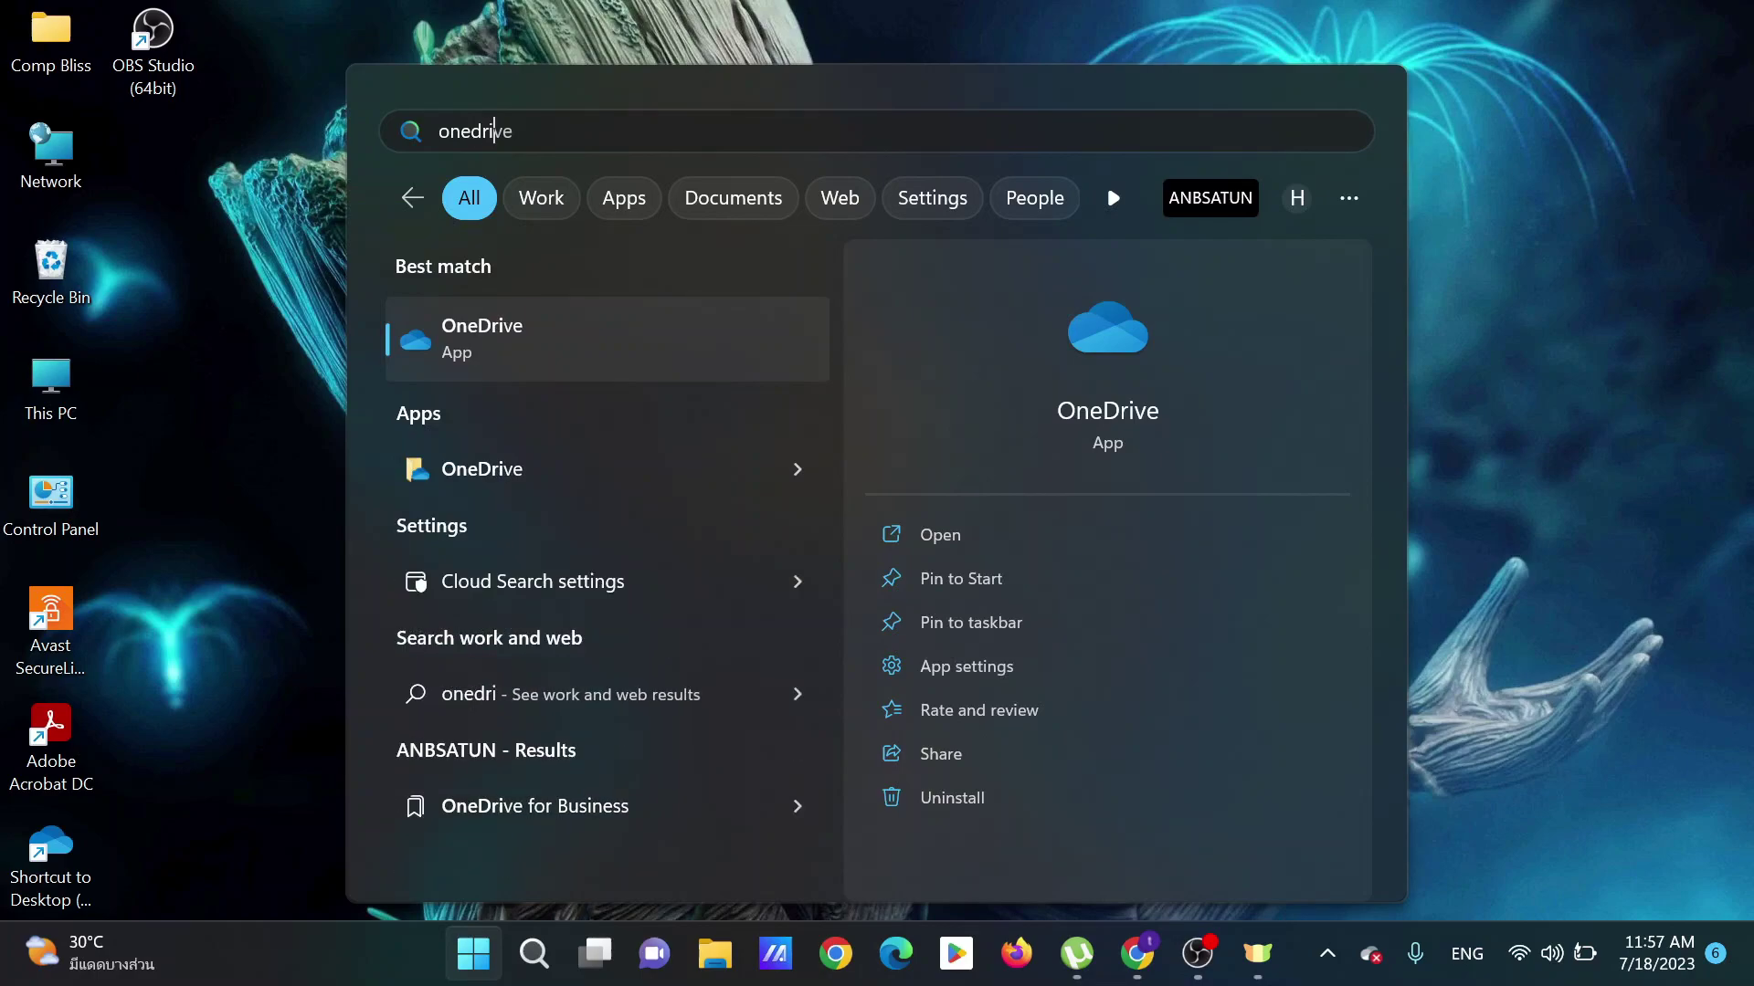
{"action": "type", "text": "ve"}
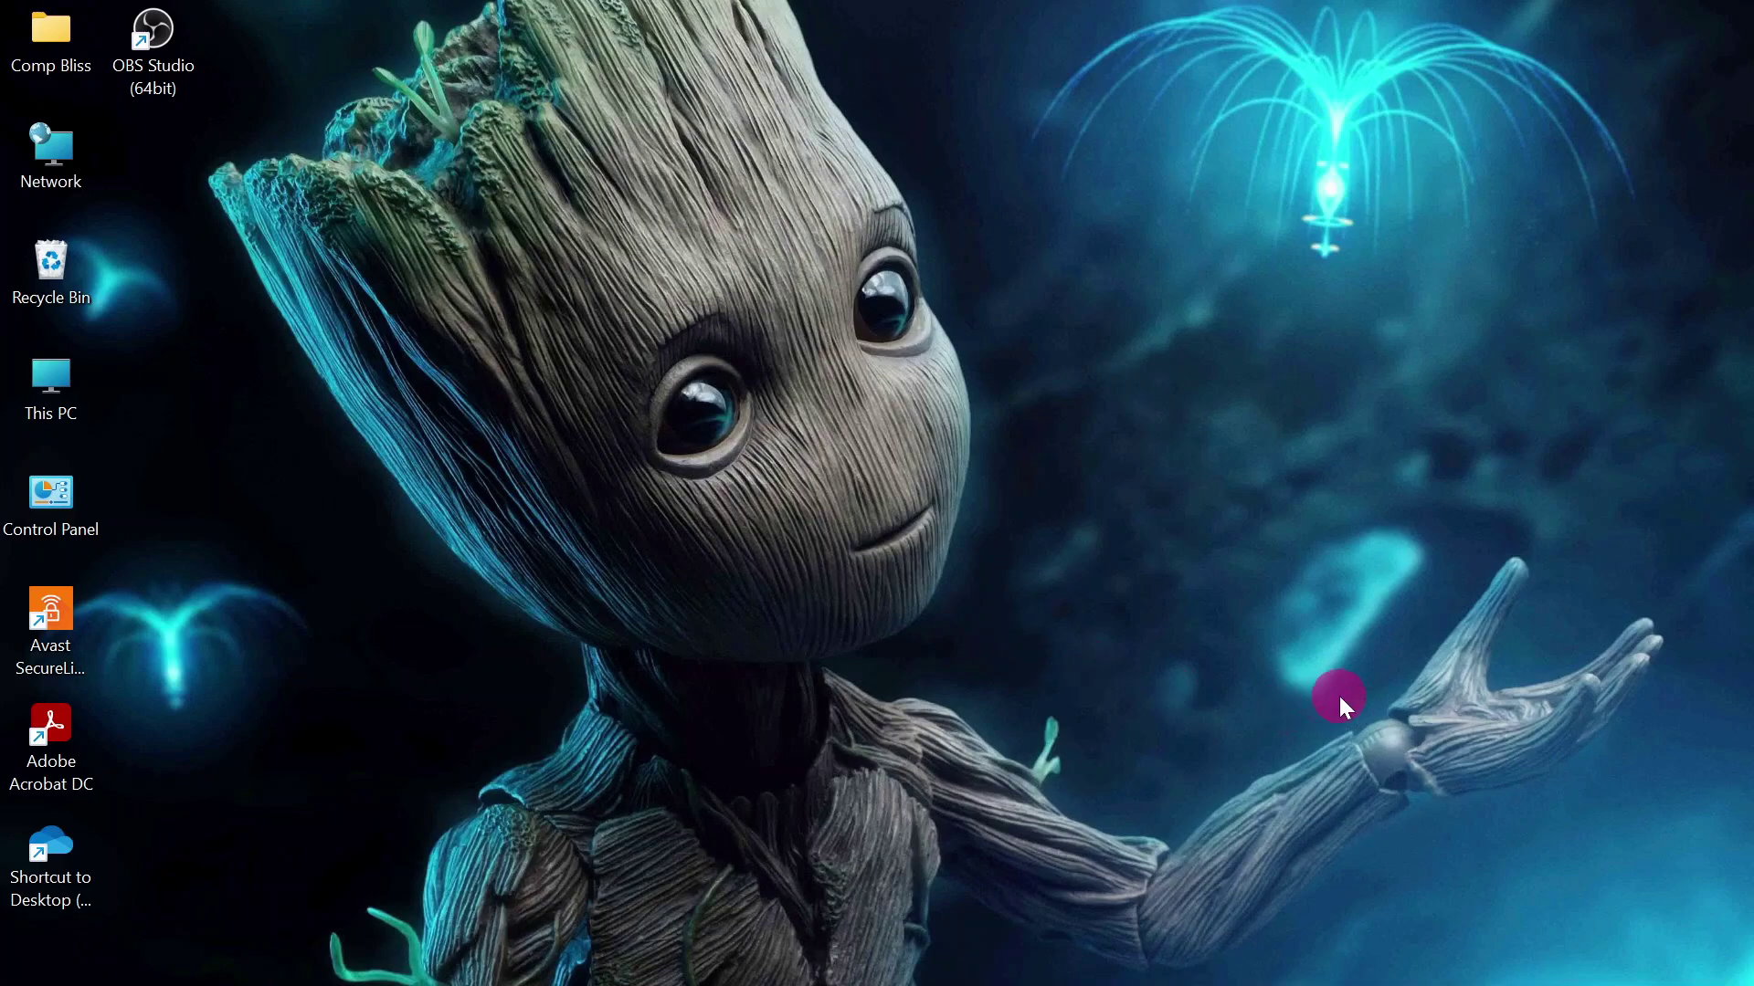
{"action": "key", "text": "super"}
{"action": "key", "text": "super"}
{"action": "mouse_move", "coordinate": [1352, 970]}
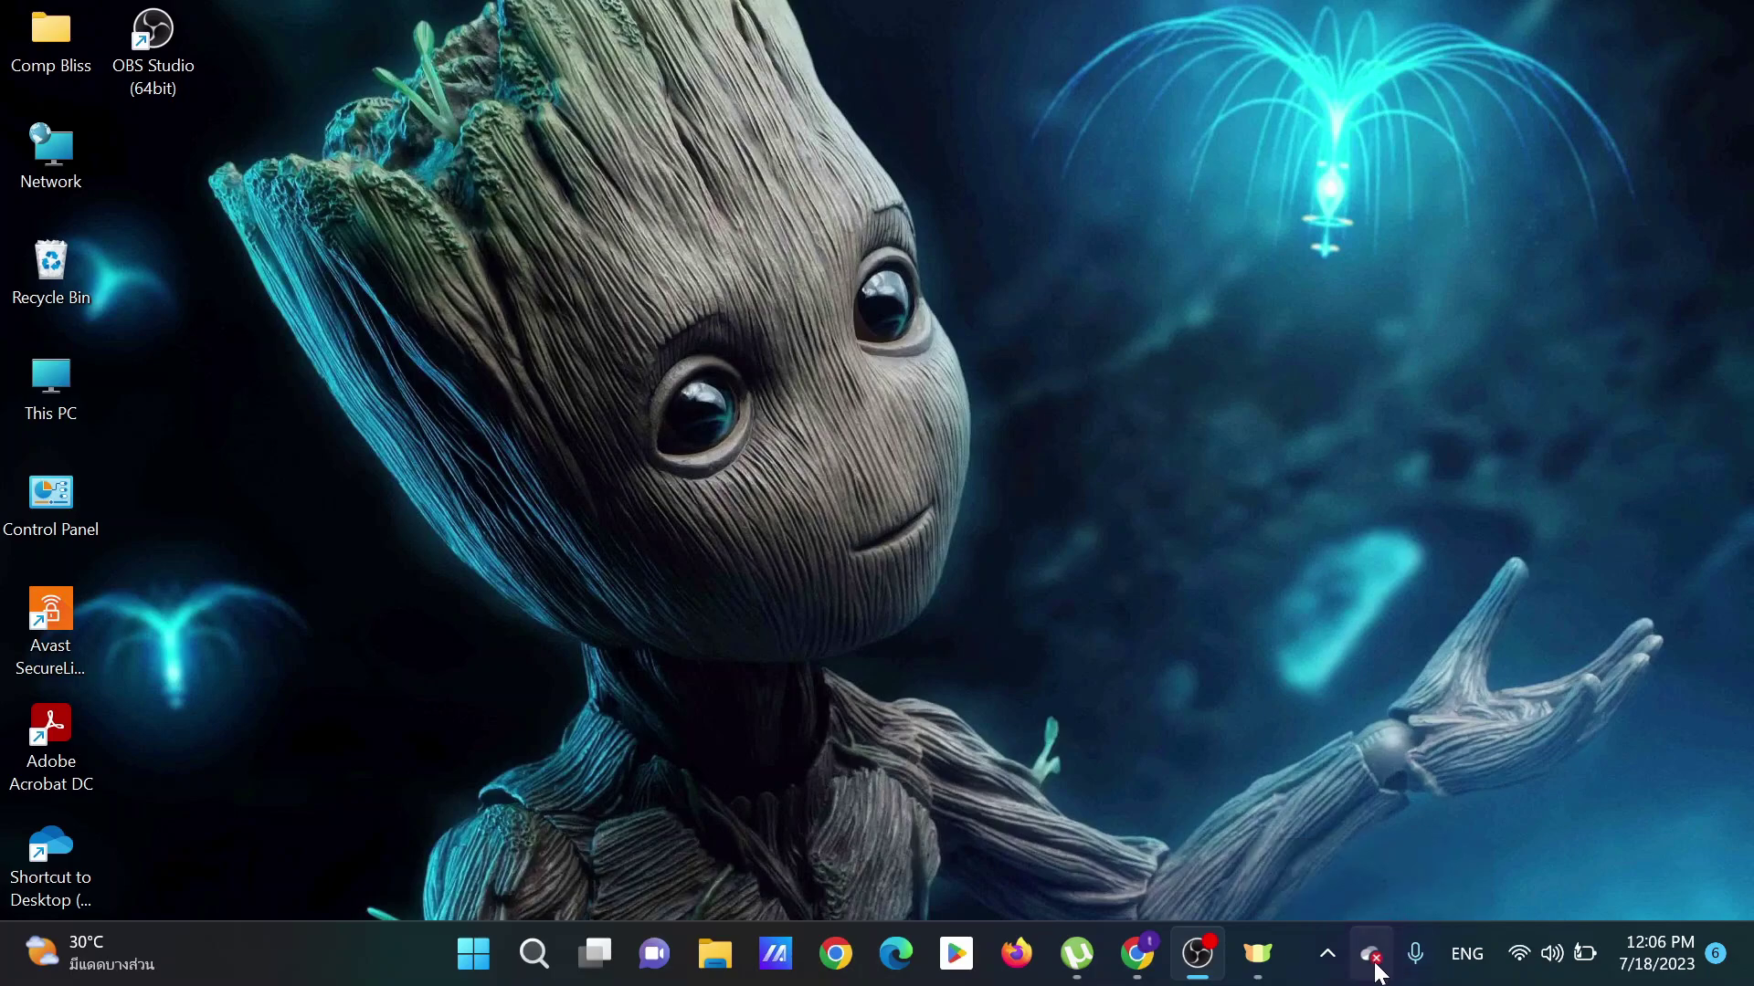
{"action": "left_click", "coordinate": [1328, 959]}
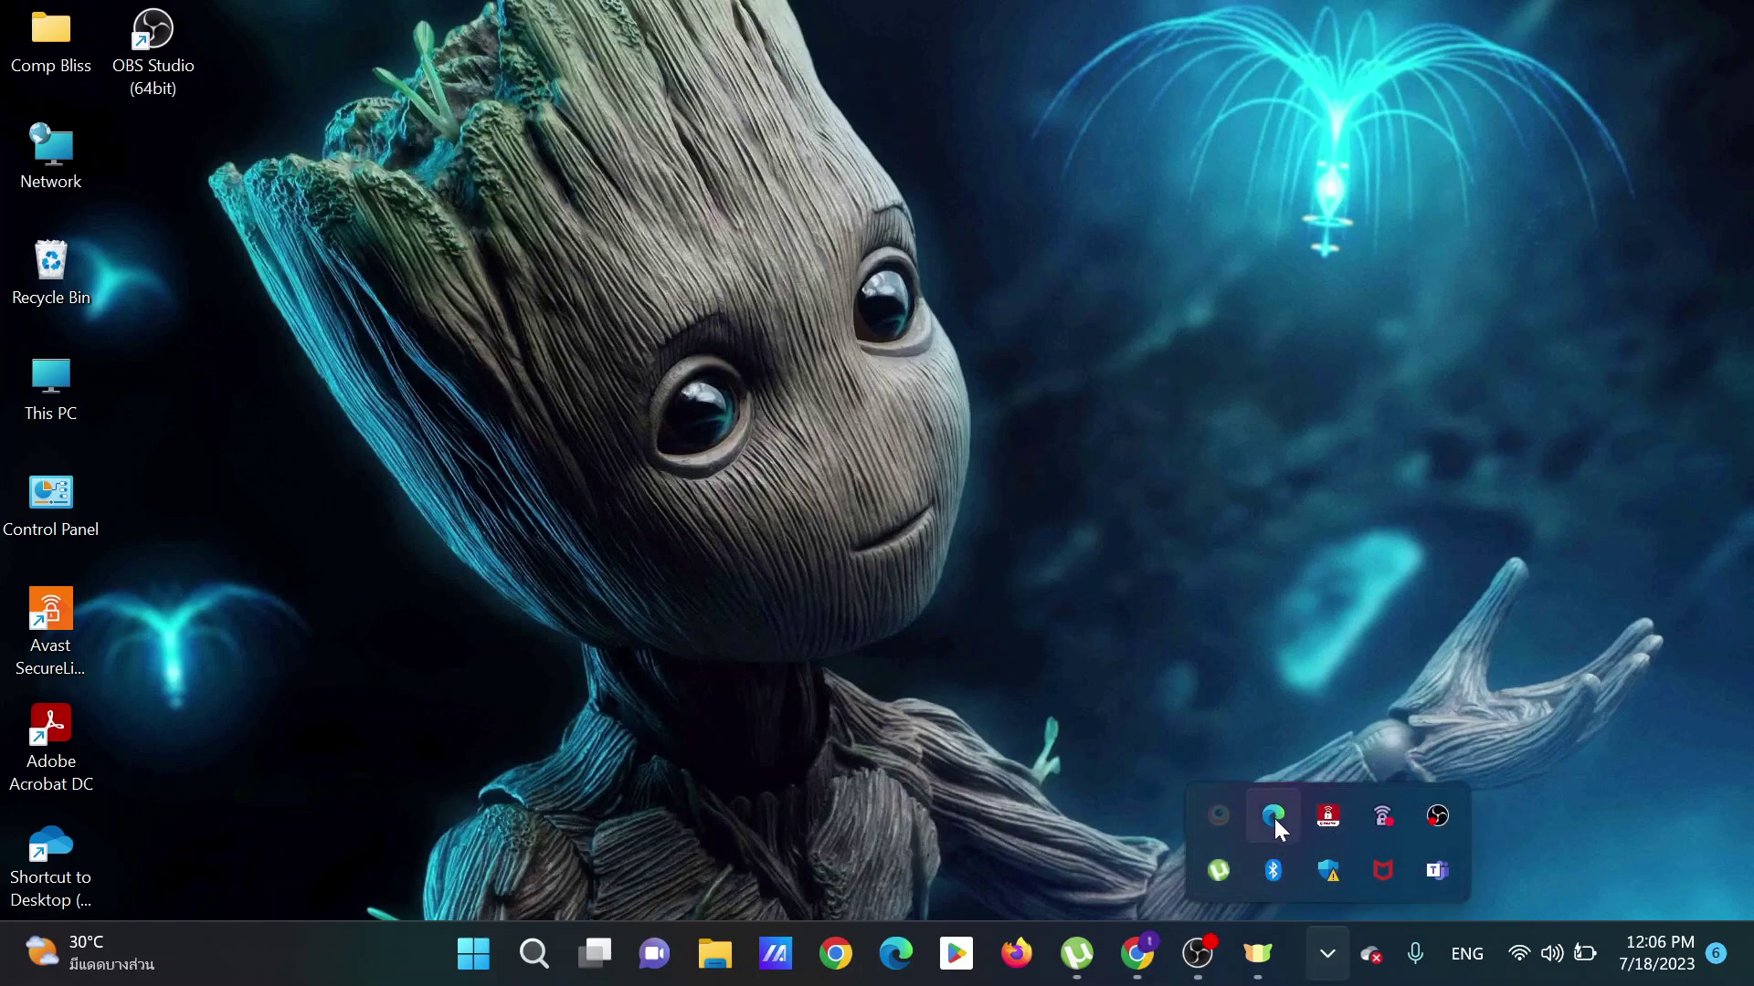
{"action": "left_click", "coordinate": [1370, 956]}
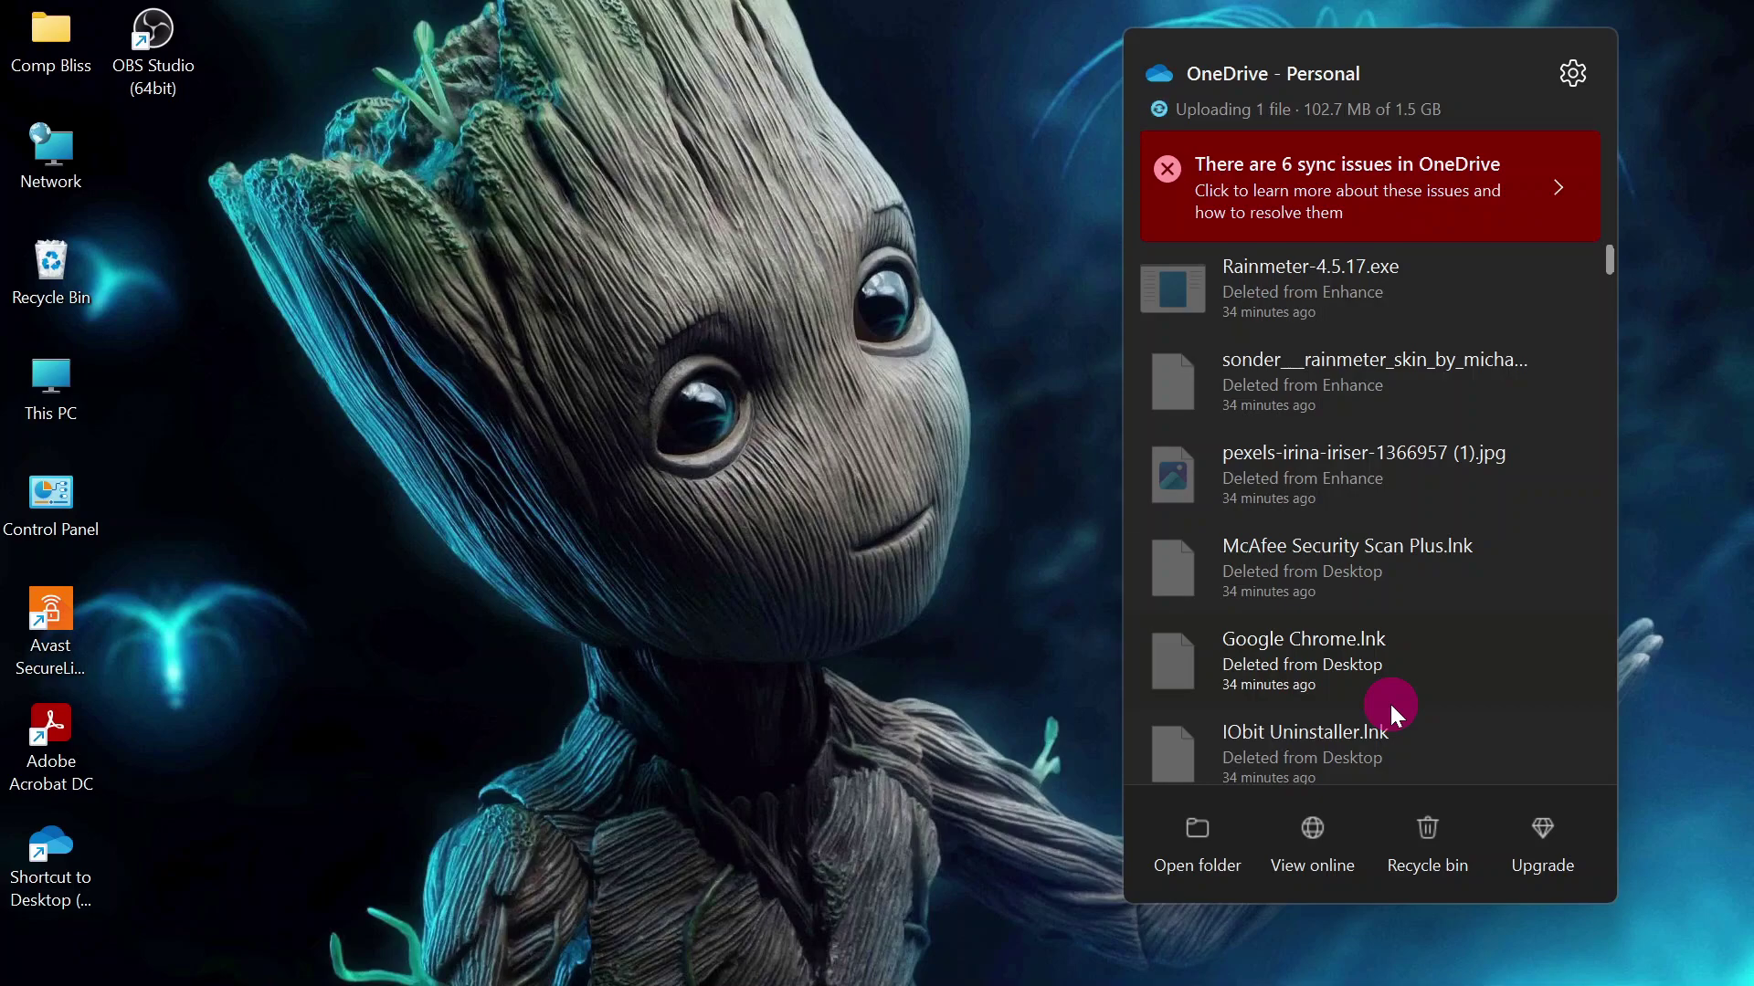
{"action": "left_click", "coordinate": [1565, 74]}
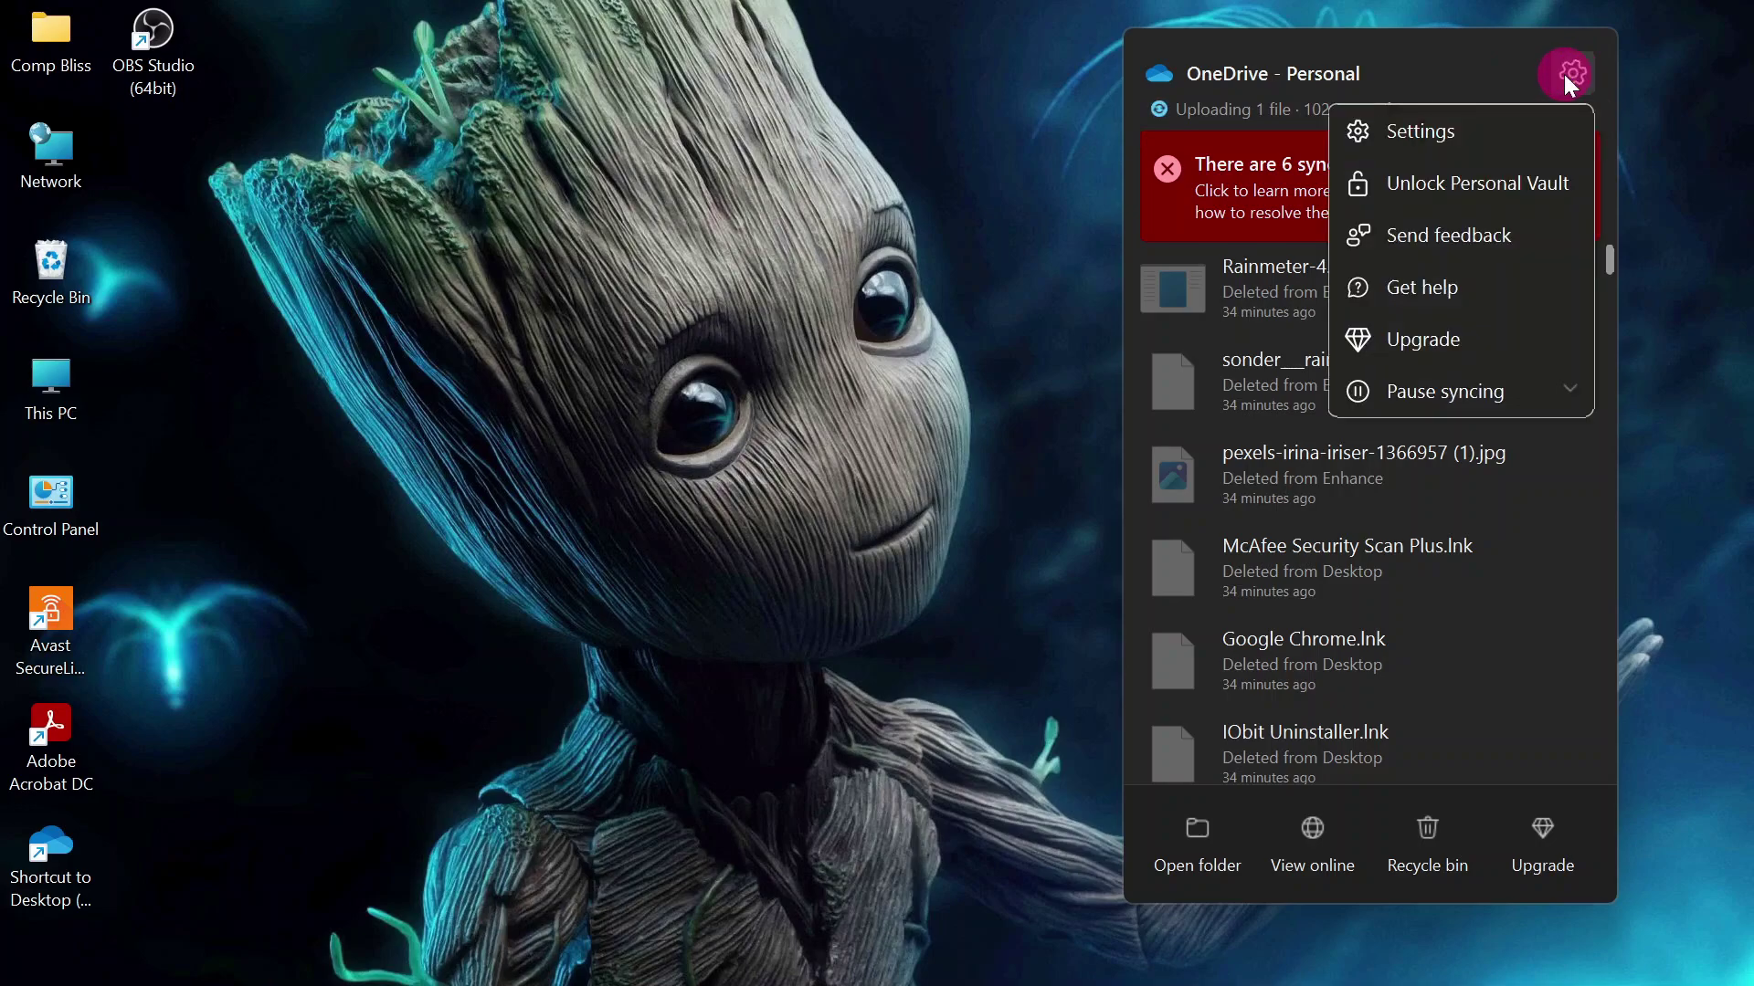
- Open OneDrive Settings on the Account tab and choose Unlink this PC
{"action": "left_click", "coordinate": [1465, 135]}
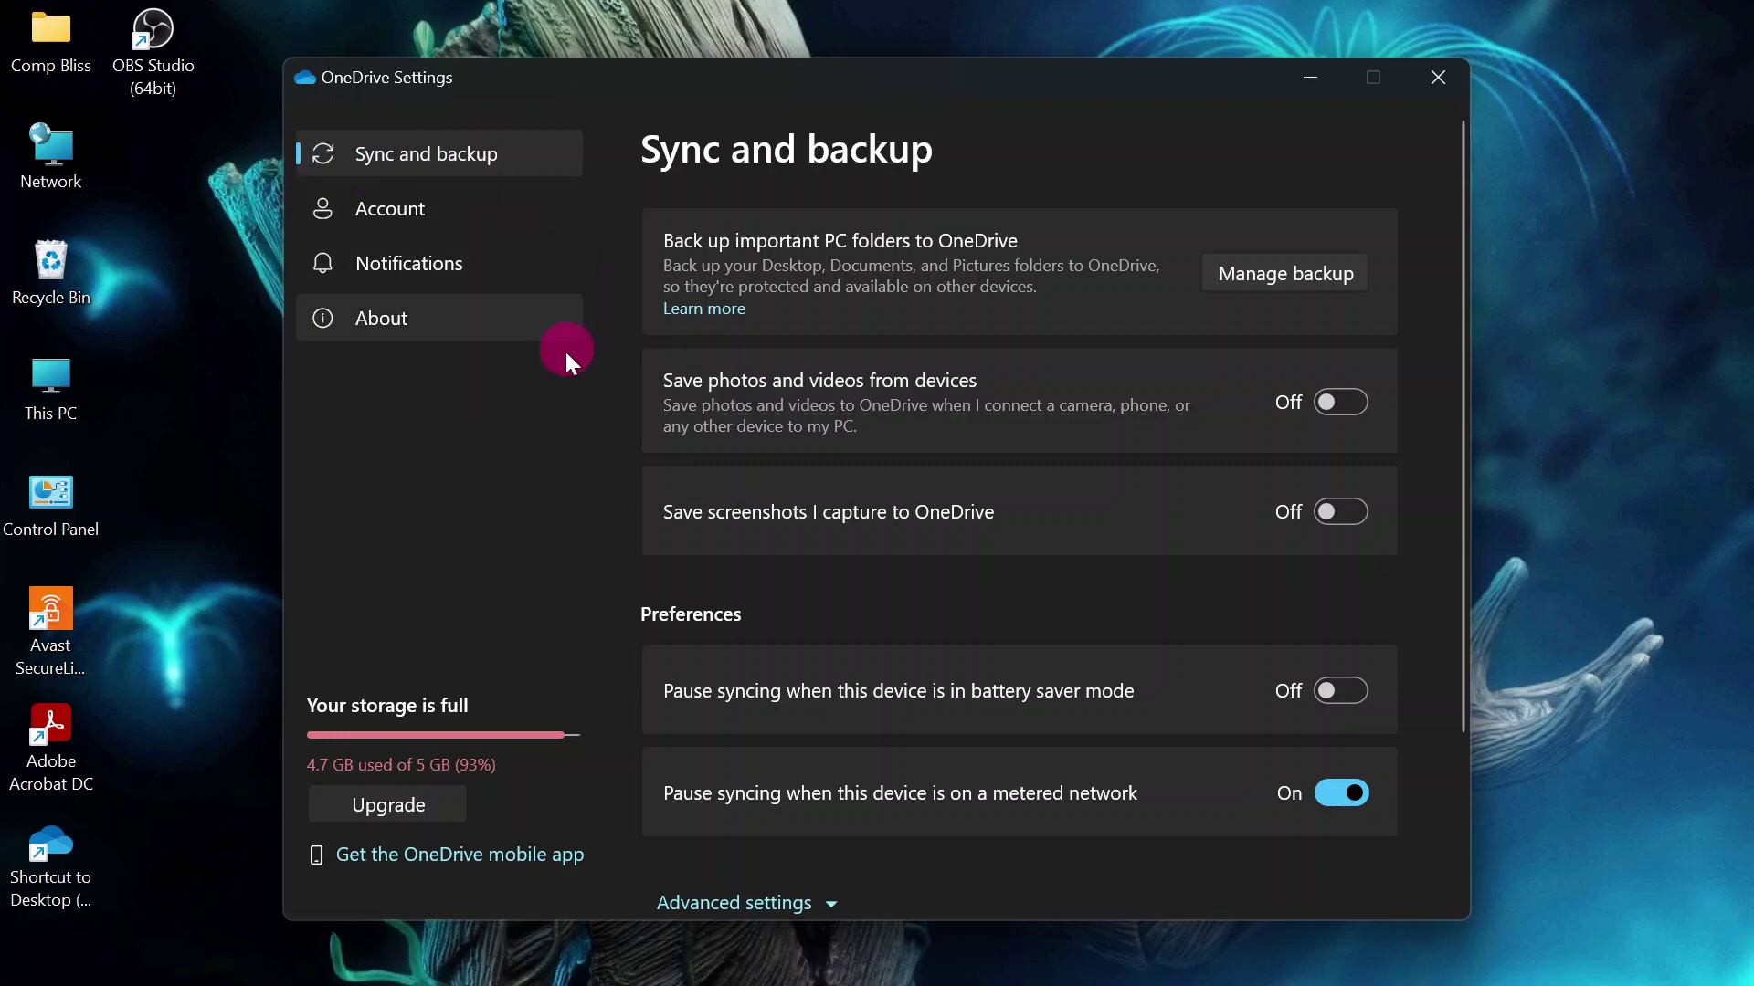
{"action": "left_click", "coordinate": [505, 226]}
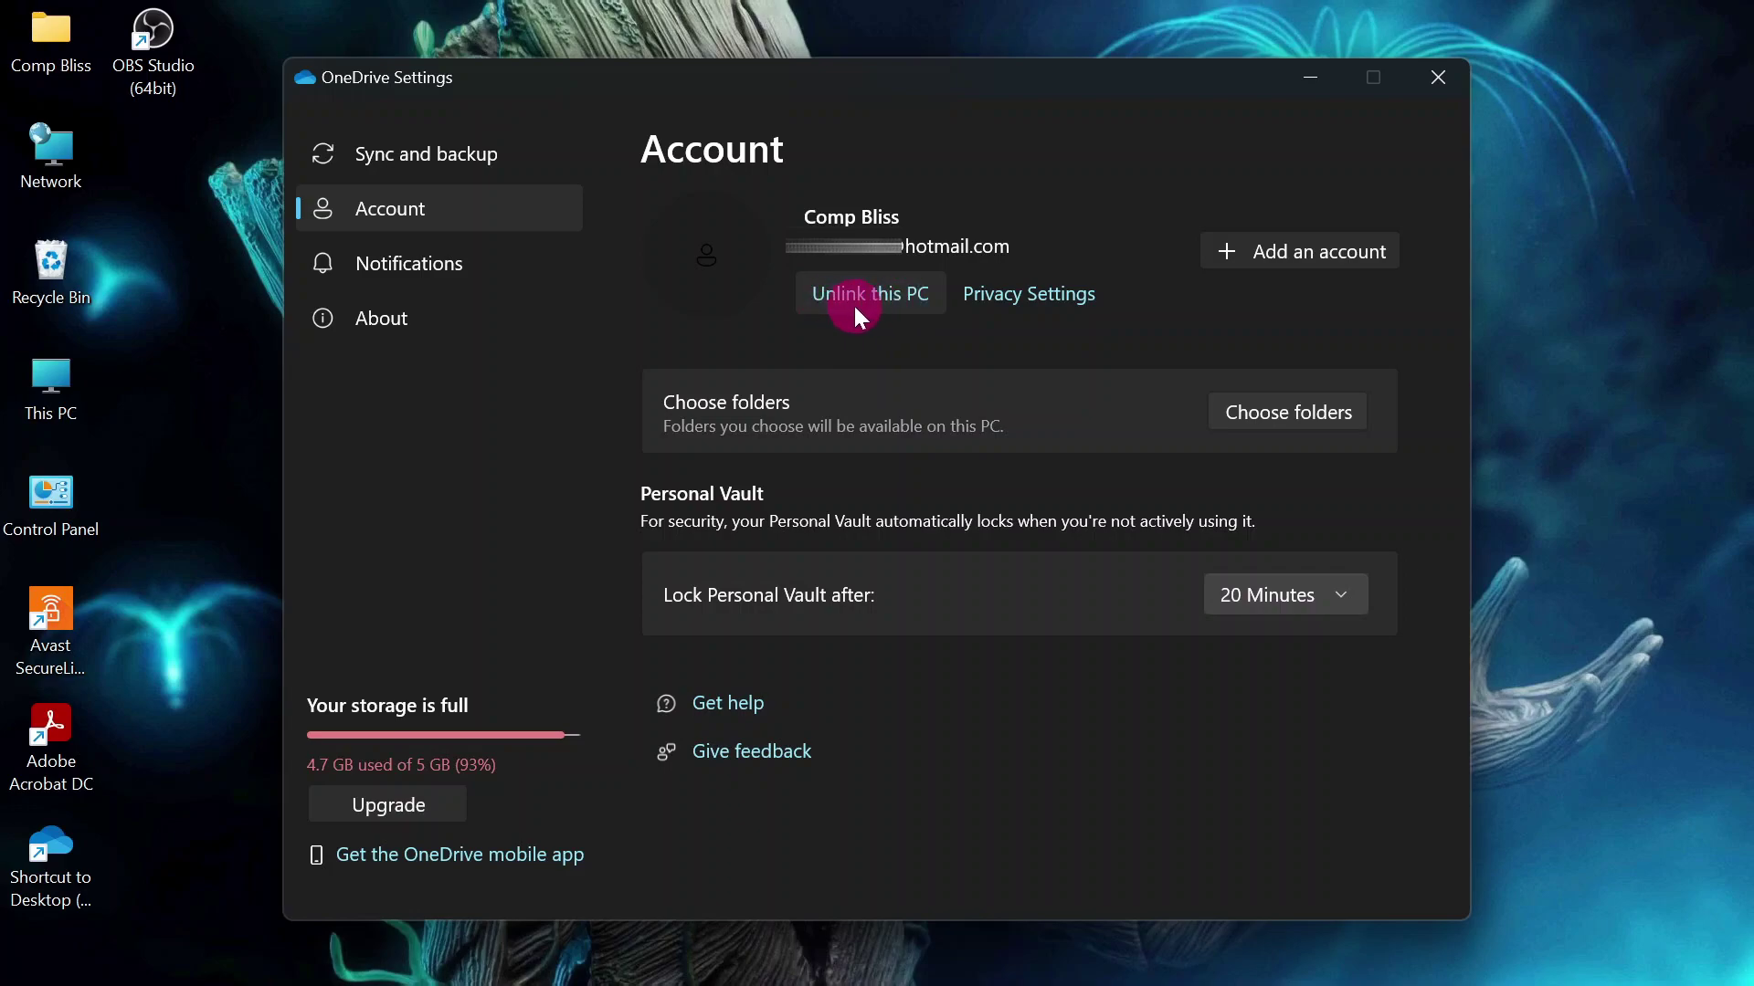
{"action": "left_click", "coordinate": [859, 309]}
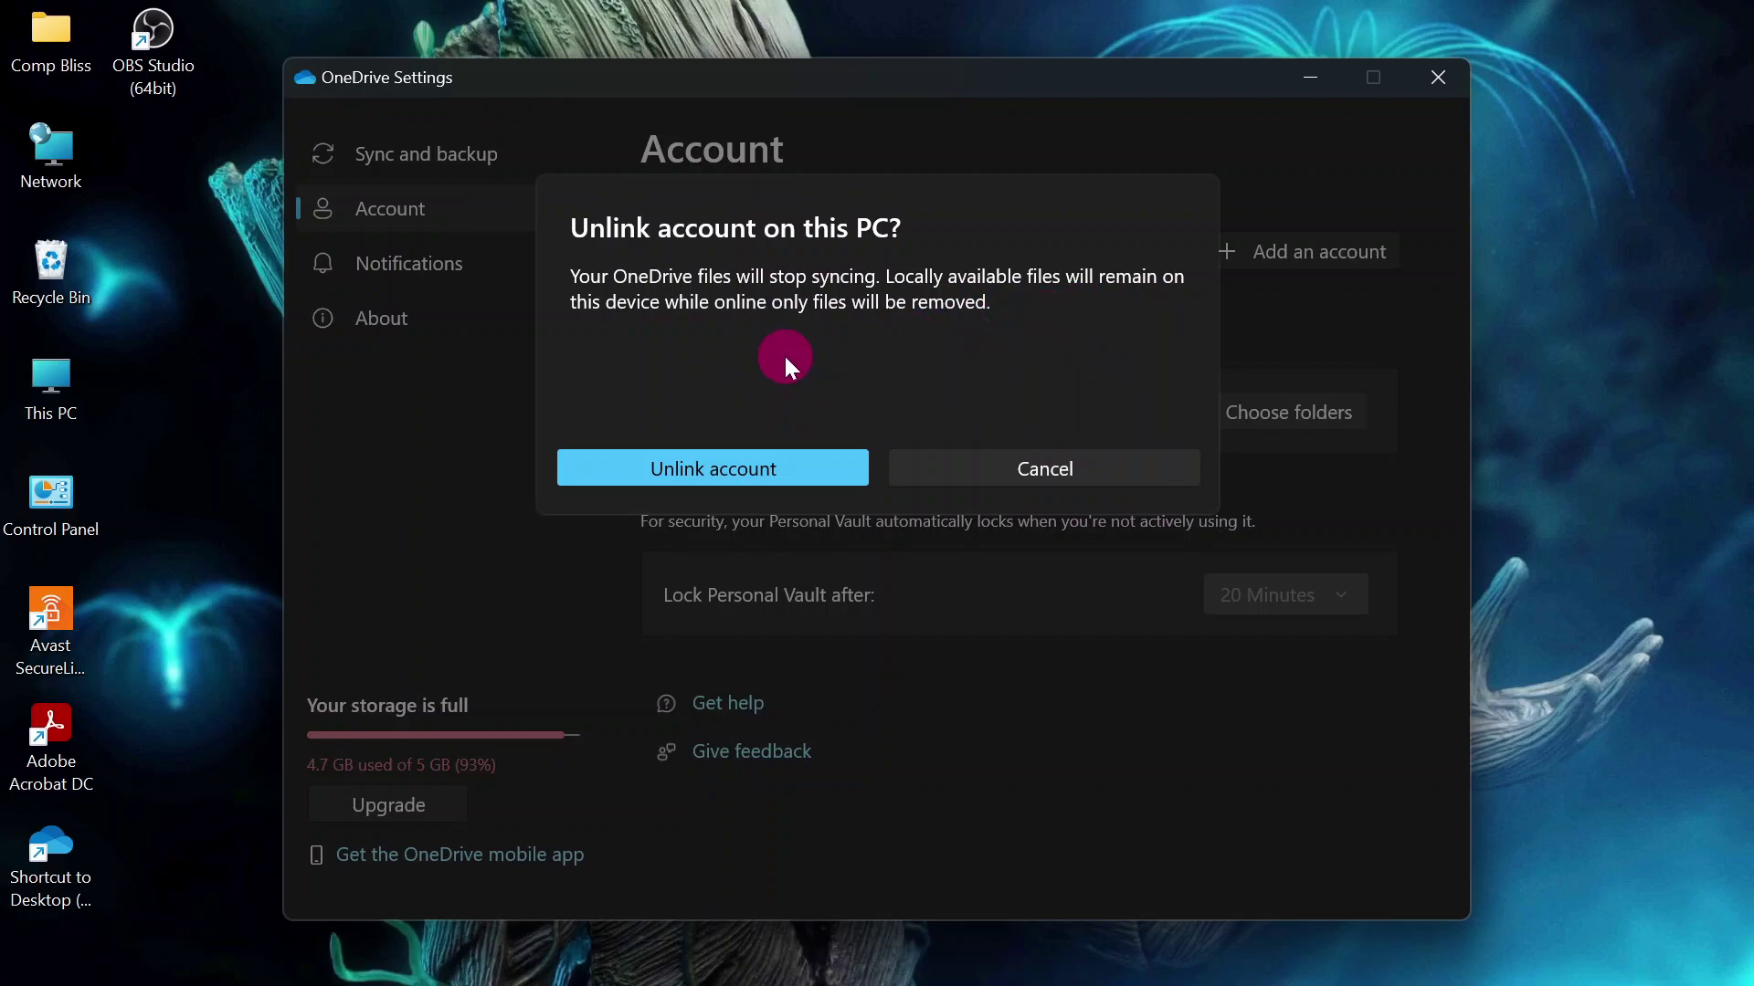
- Confirm Unlink account, leaving the Set up OneDrive sign-in window unsigned
{"action": "left_click", "coordinate": [748, 473]}
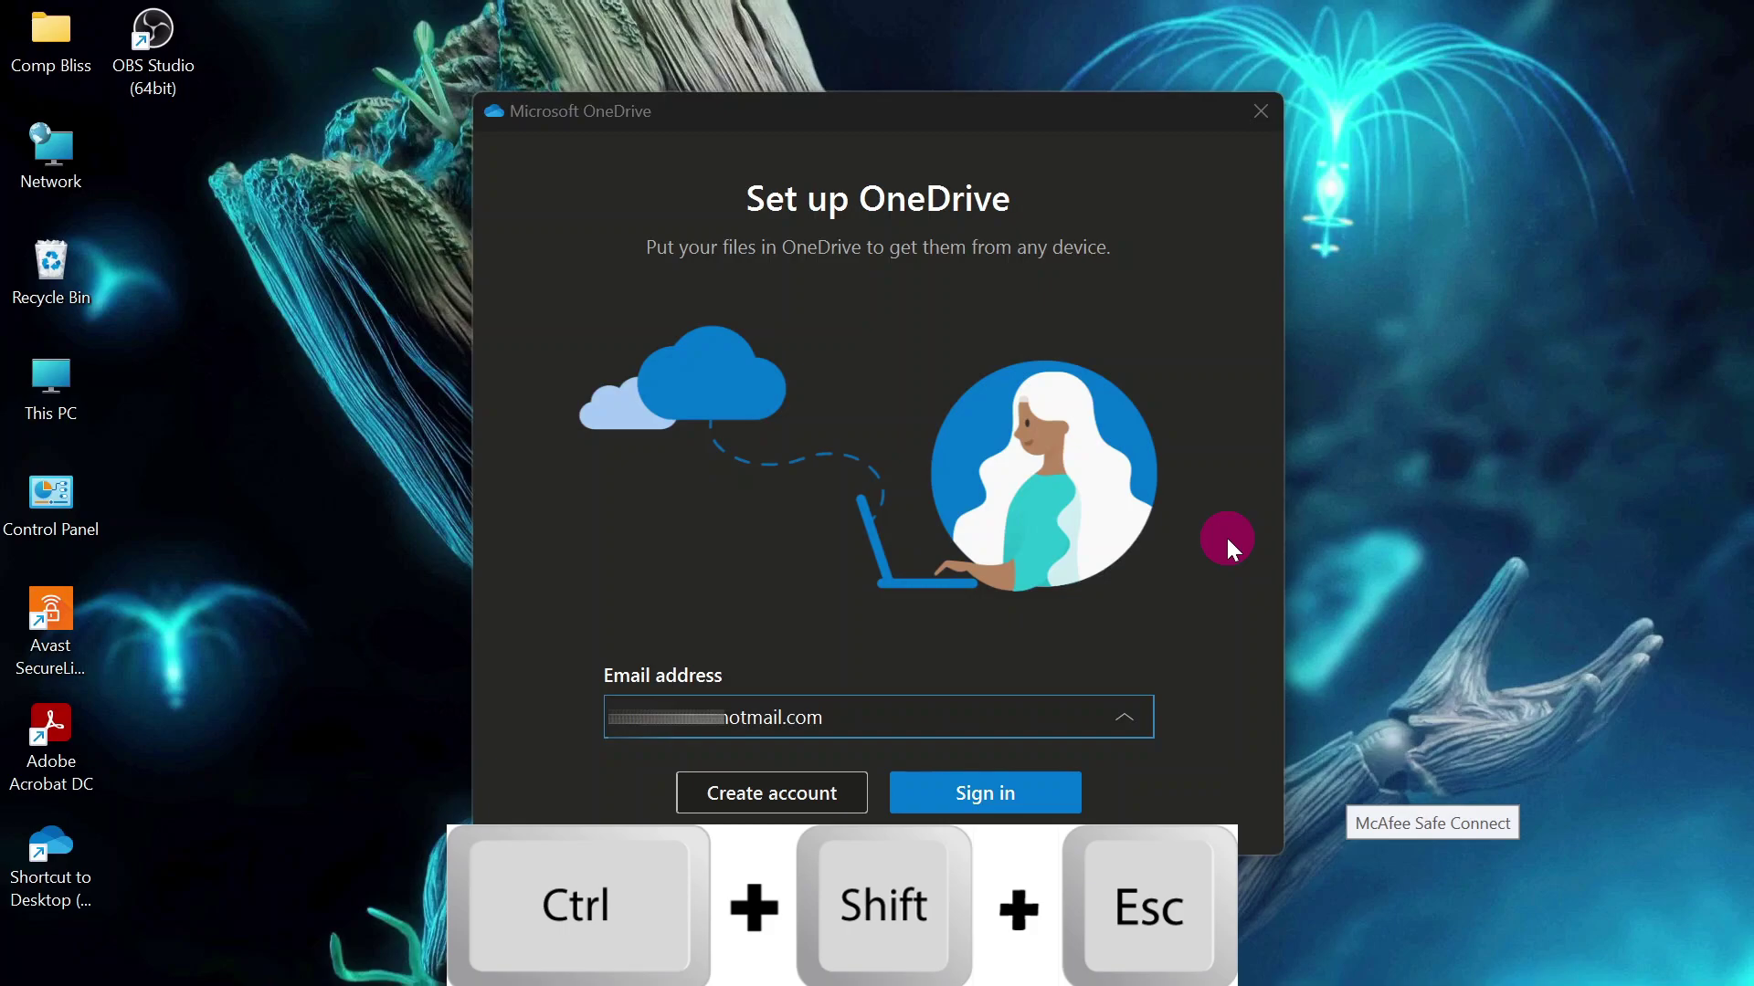
- Open Task Manager's Startup apps page and select the OneDrive entry
{"action": "key", "text": "ctrl+shift+Escape"}
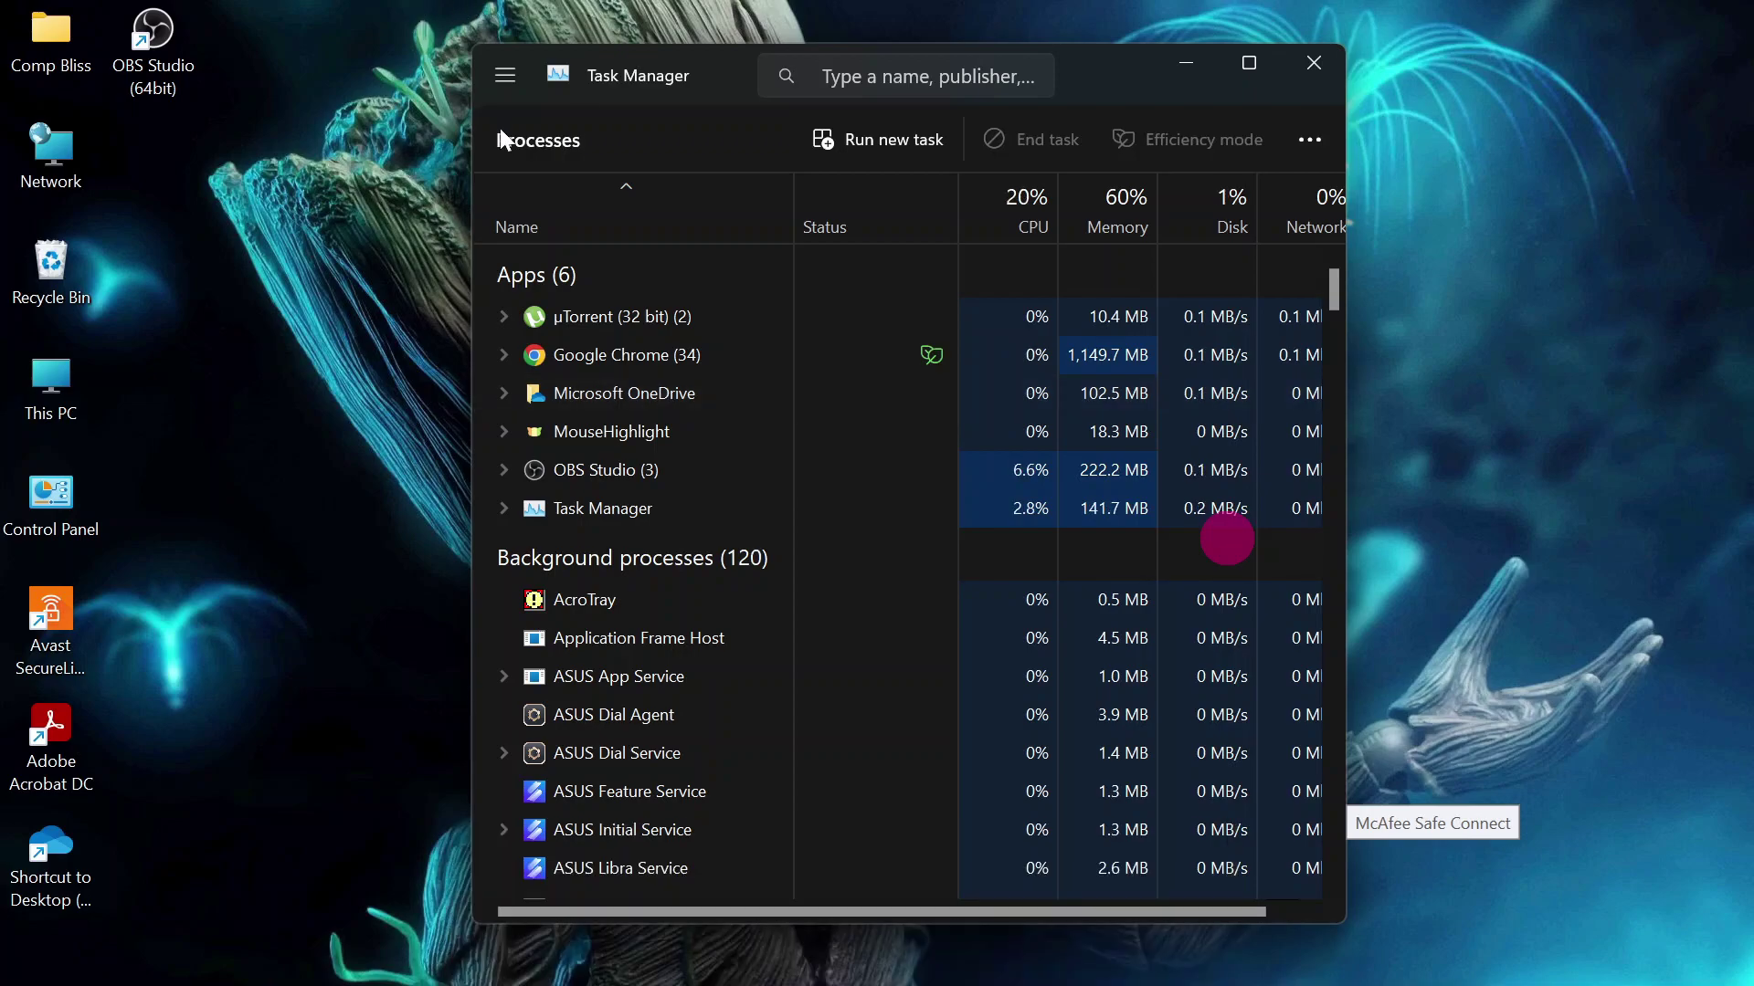
{"action": "left_click", "coordinate": [506, 75]}
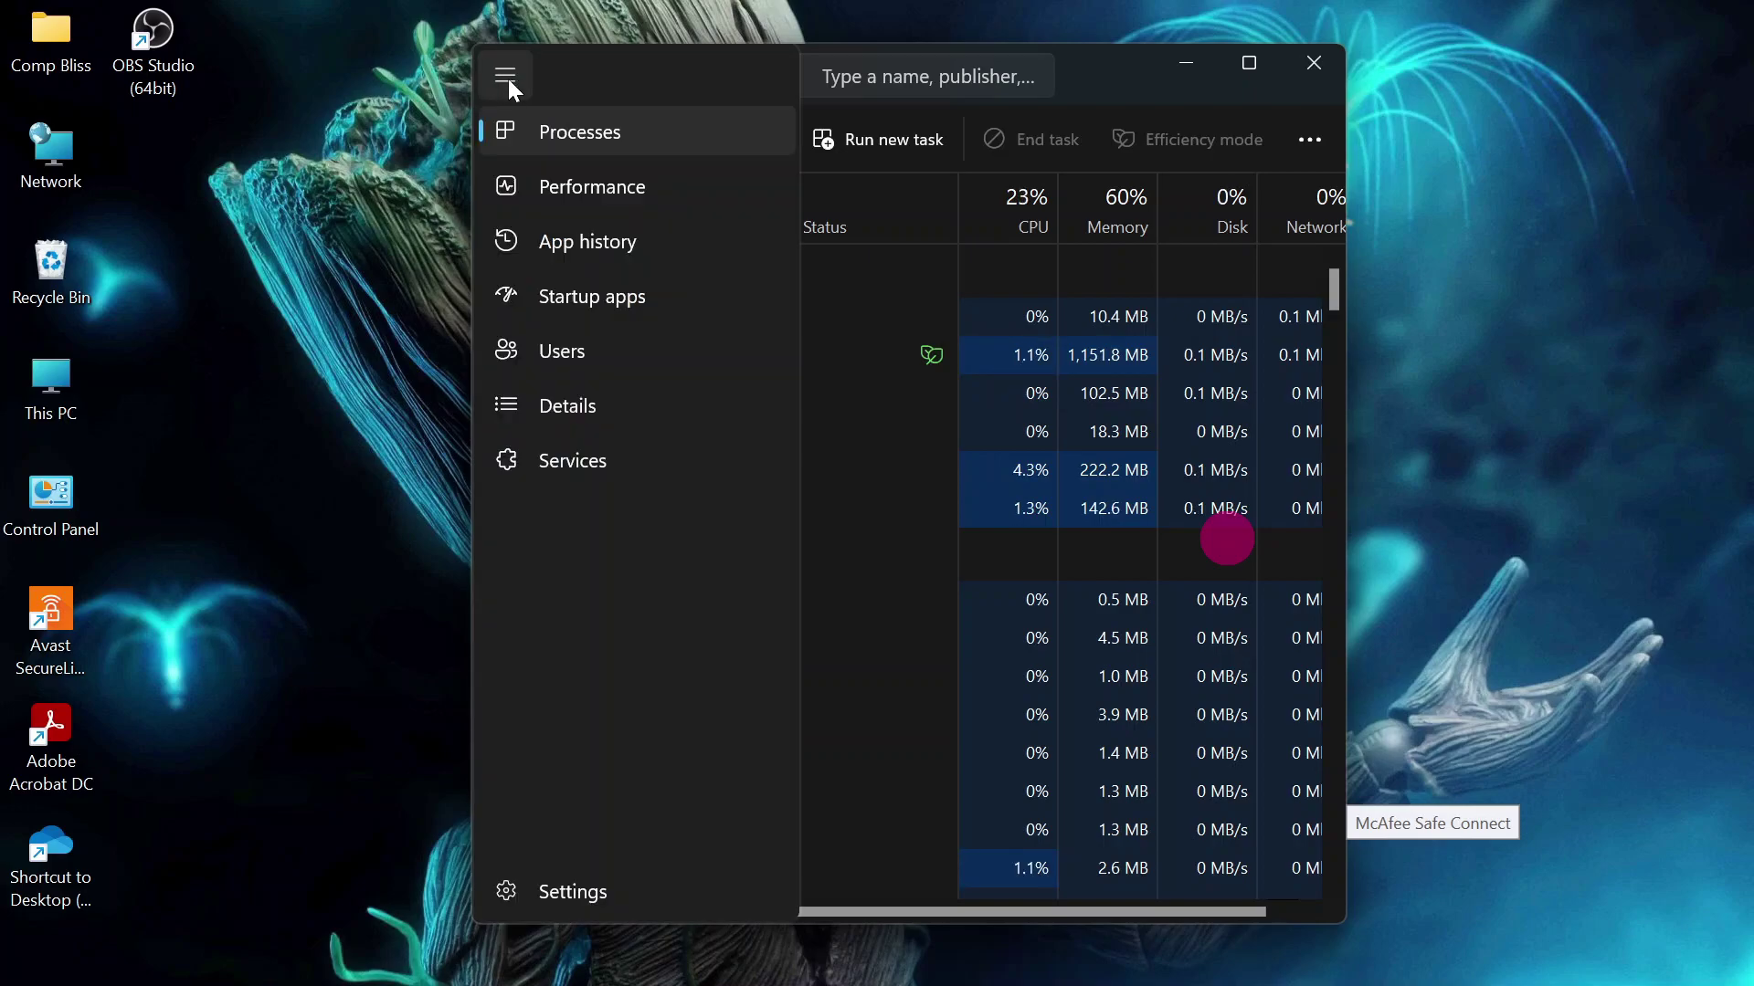
{"action": "left_click", "coordinate": [606, 304]}
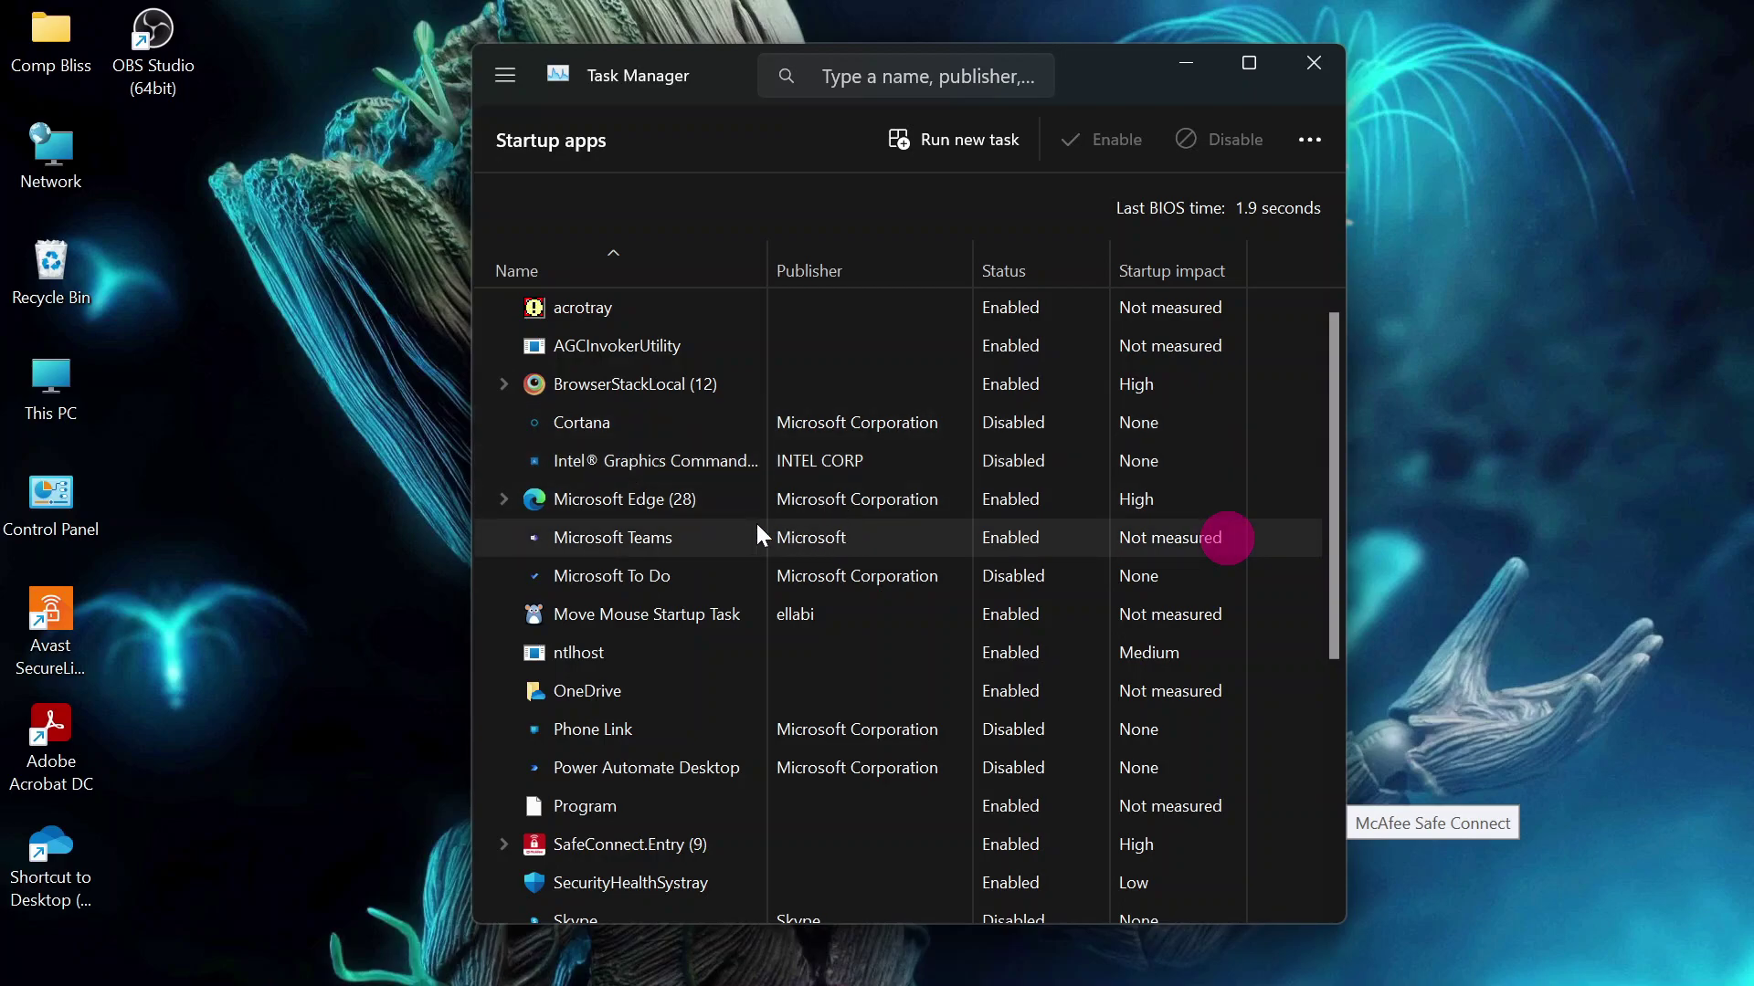
{"action": "scroll", "coordinate": [754, 520], "scroll_direction": "down", "scroll_amount": 1}
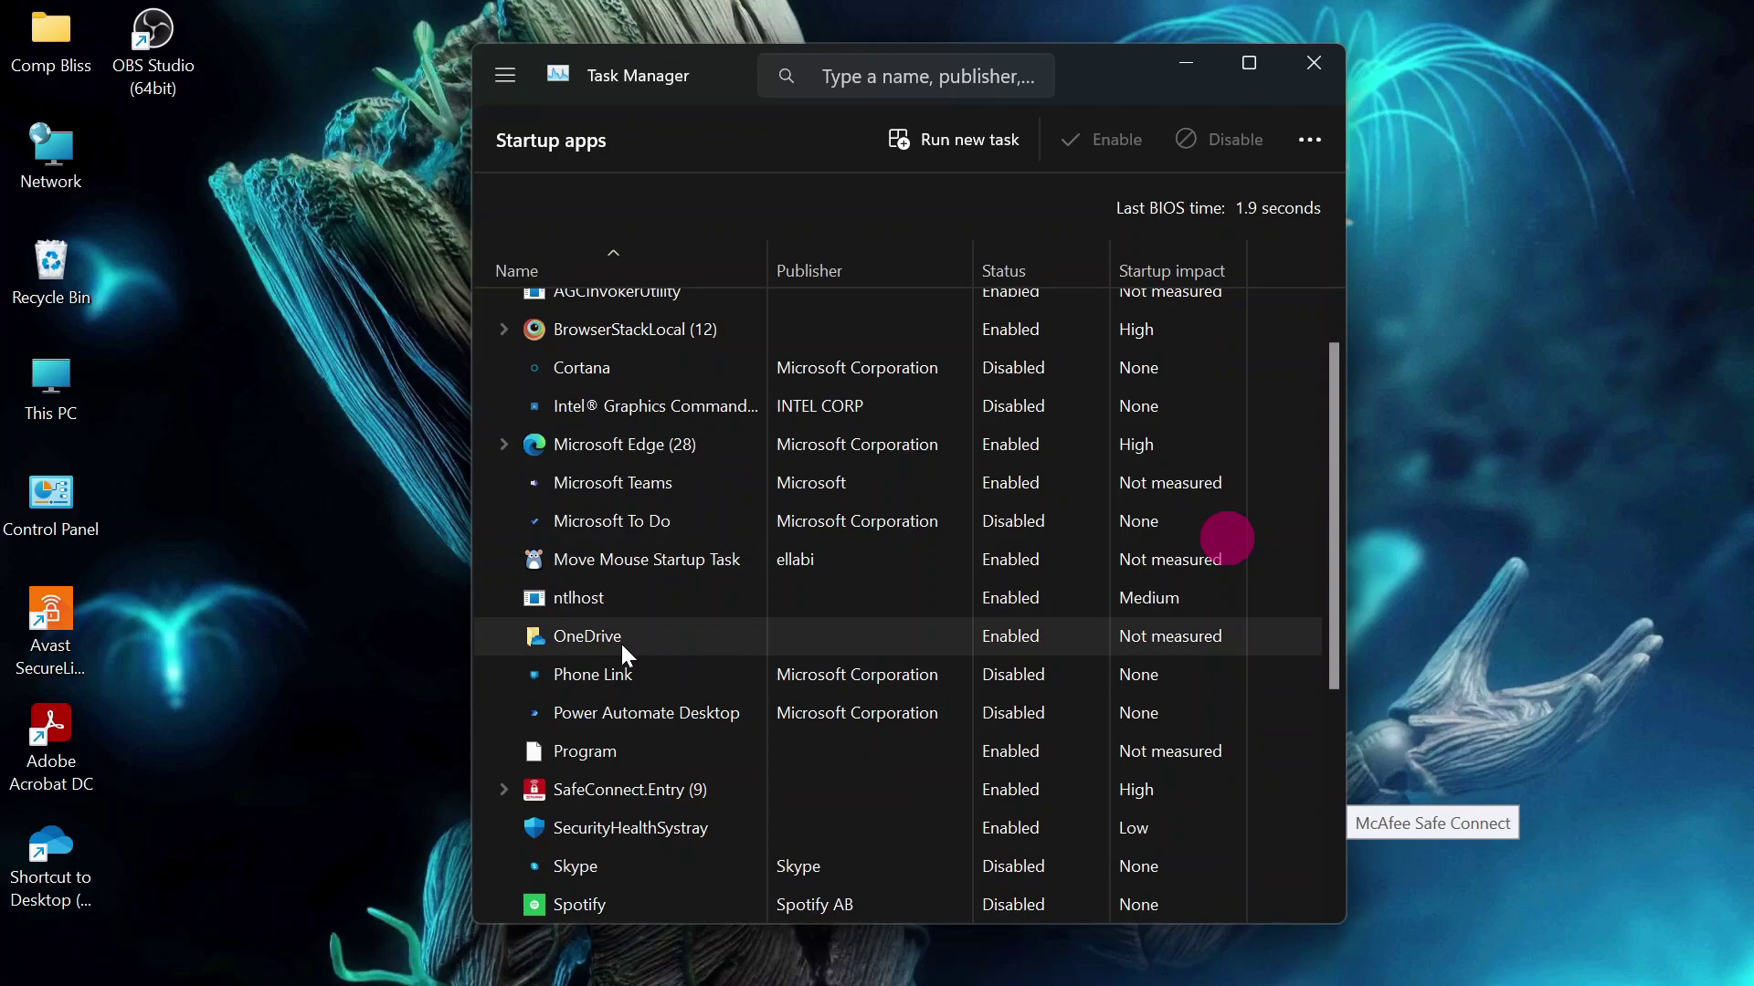
{"action": "left_click", "coordinate": [621, 642]}
- Disable OneDrive at startup from its context menu, then recheck the entry's options
{"action": "right_click", "coordinate": [1010, 642]}
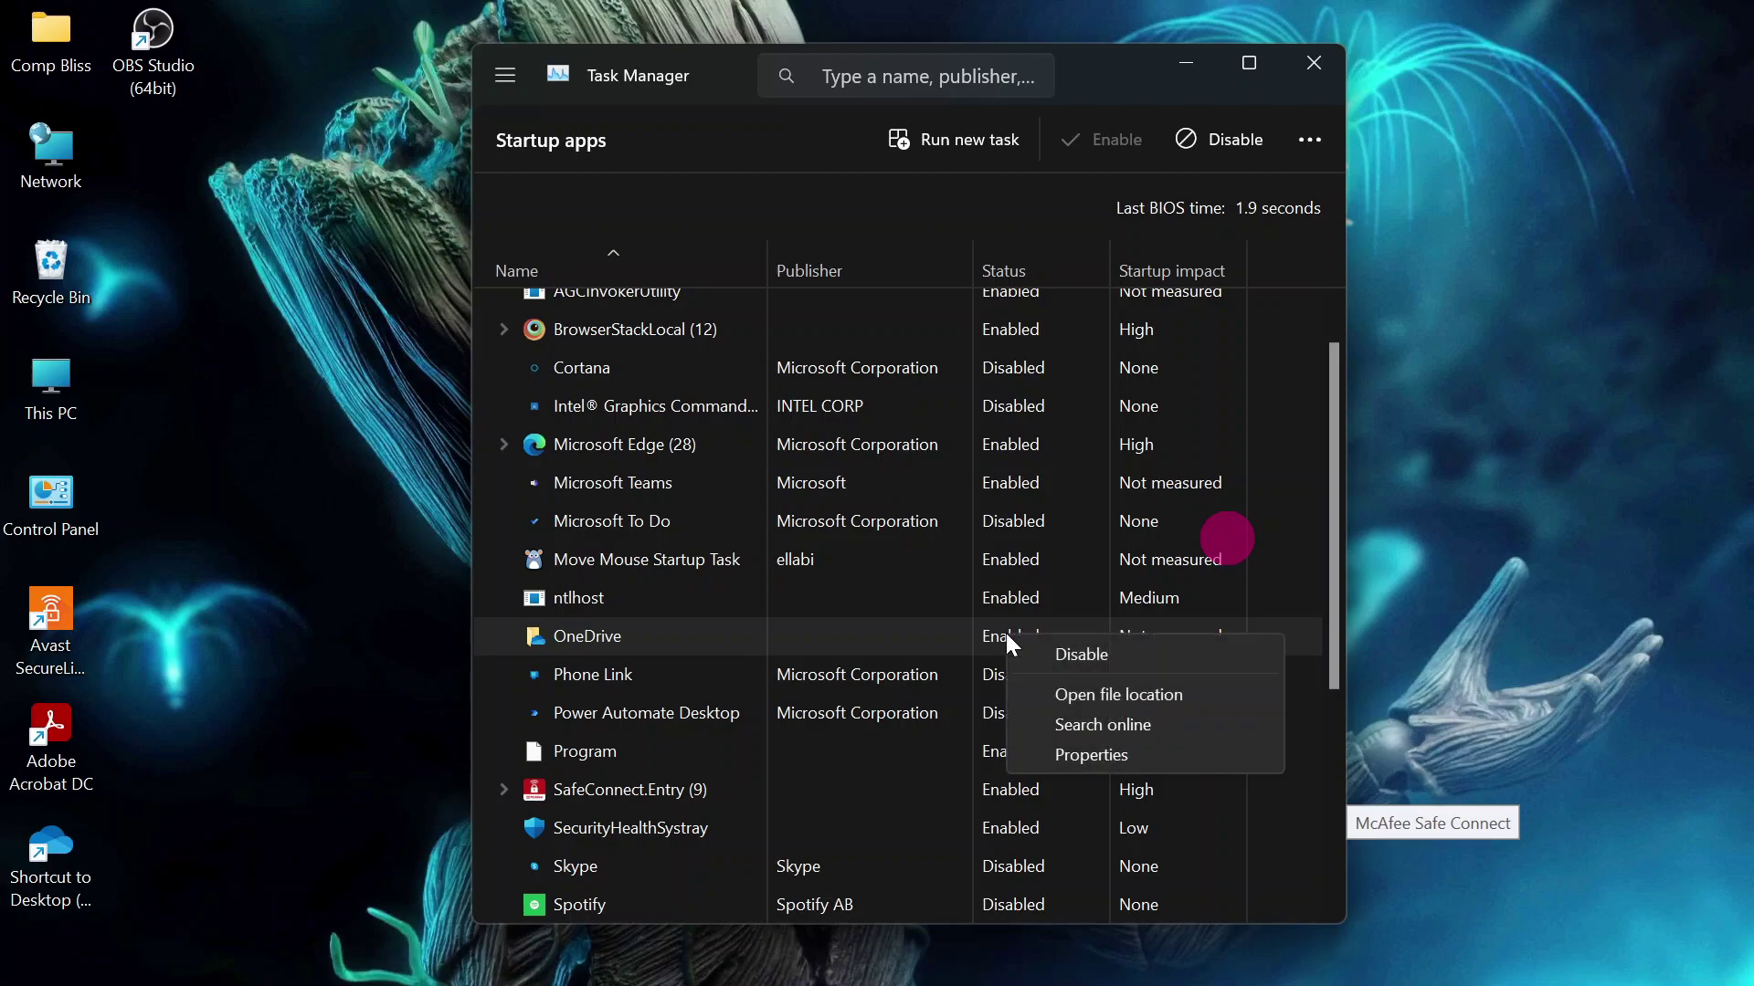
{"action": "left_click", "coordinate": [1081, 655]}
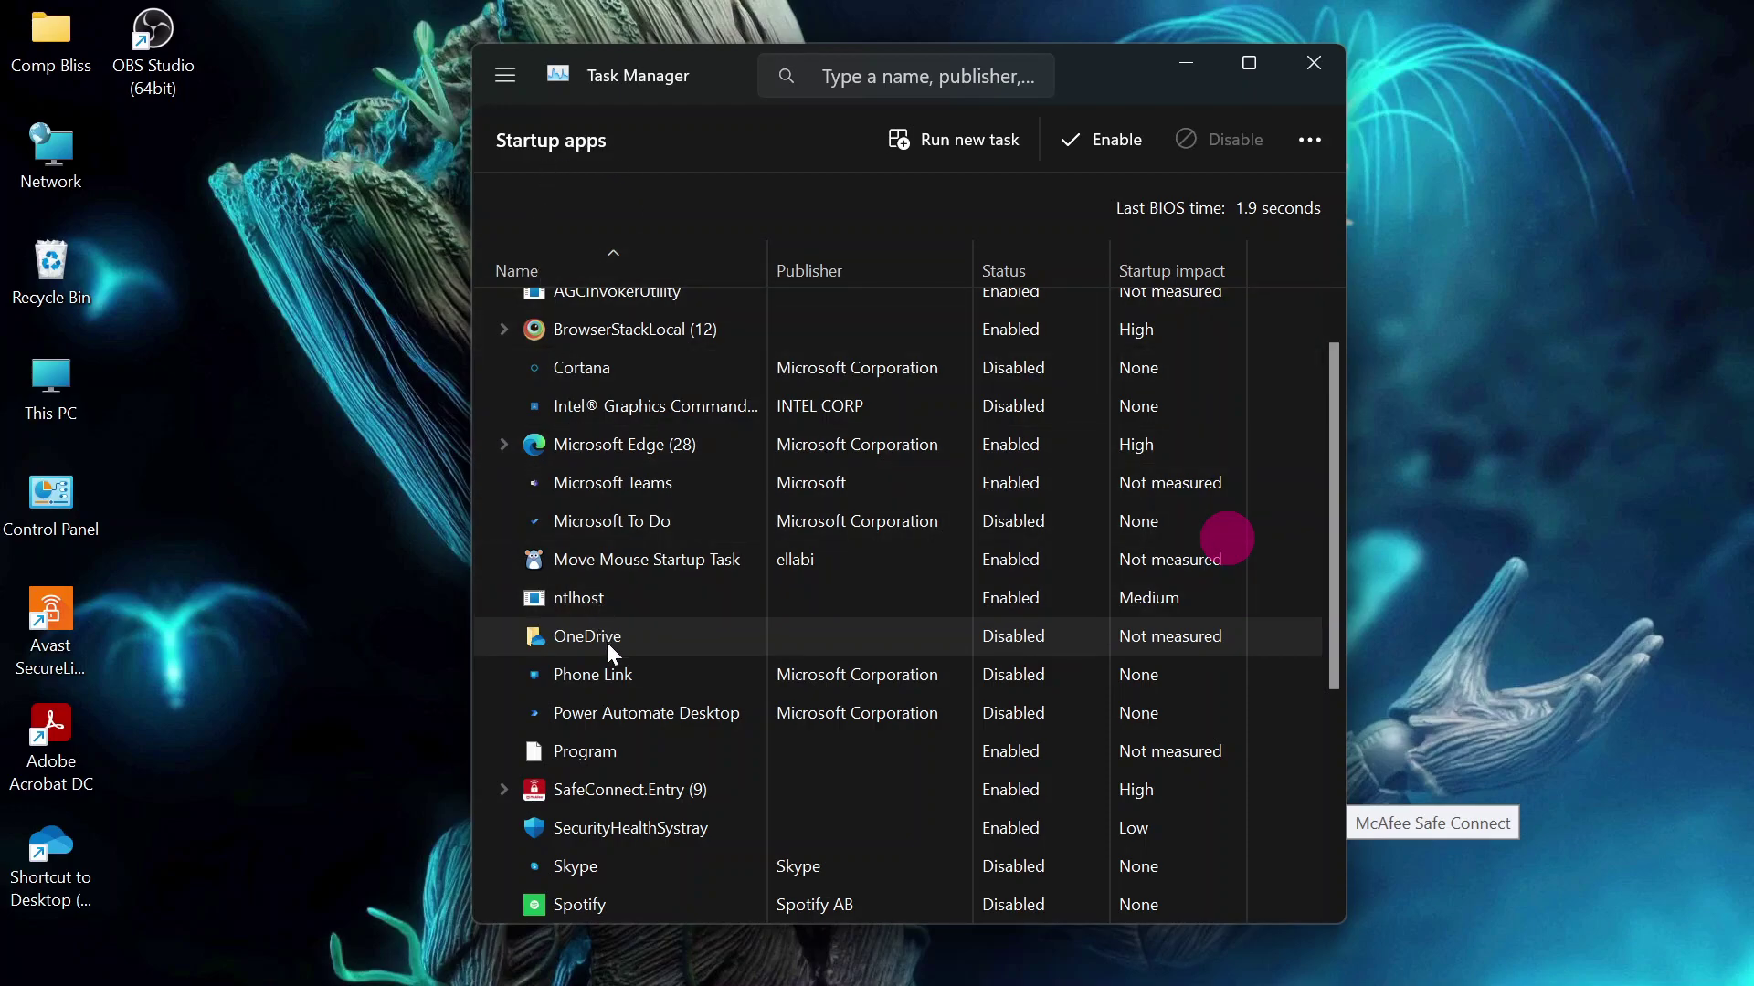
{"action": "right_click", "coordinate": [704, 636]}
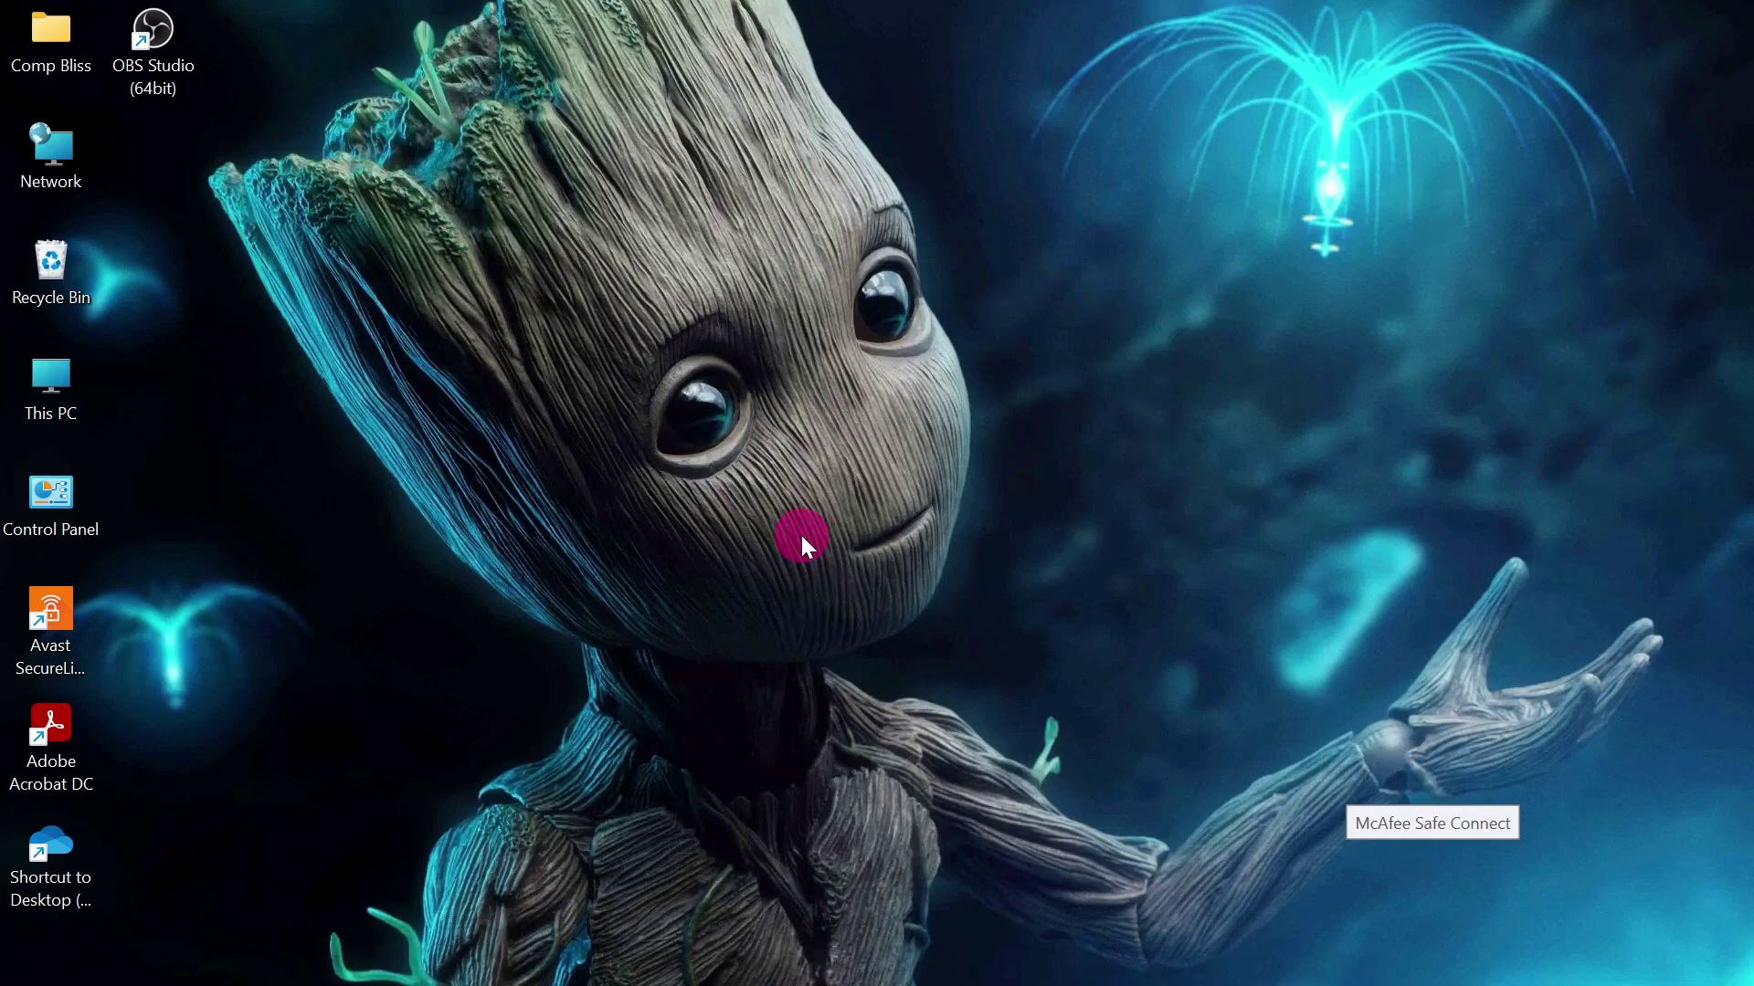
- Run gpedit.msc from the Run dialog
{"action": "key", "text": "super+r"}
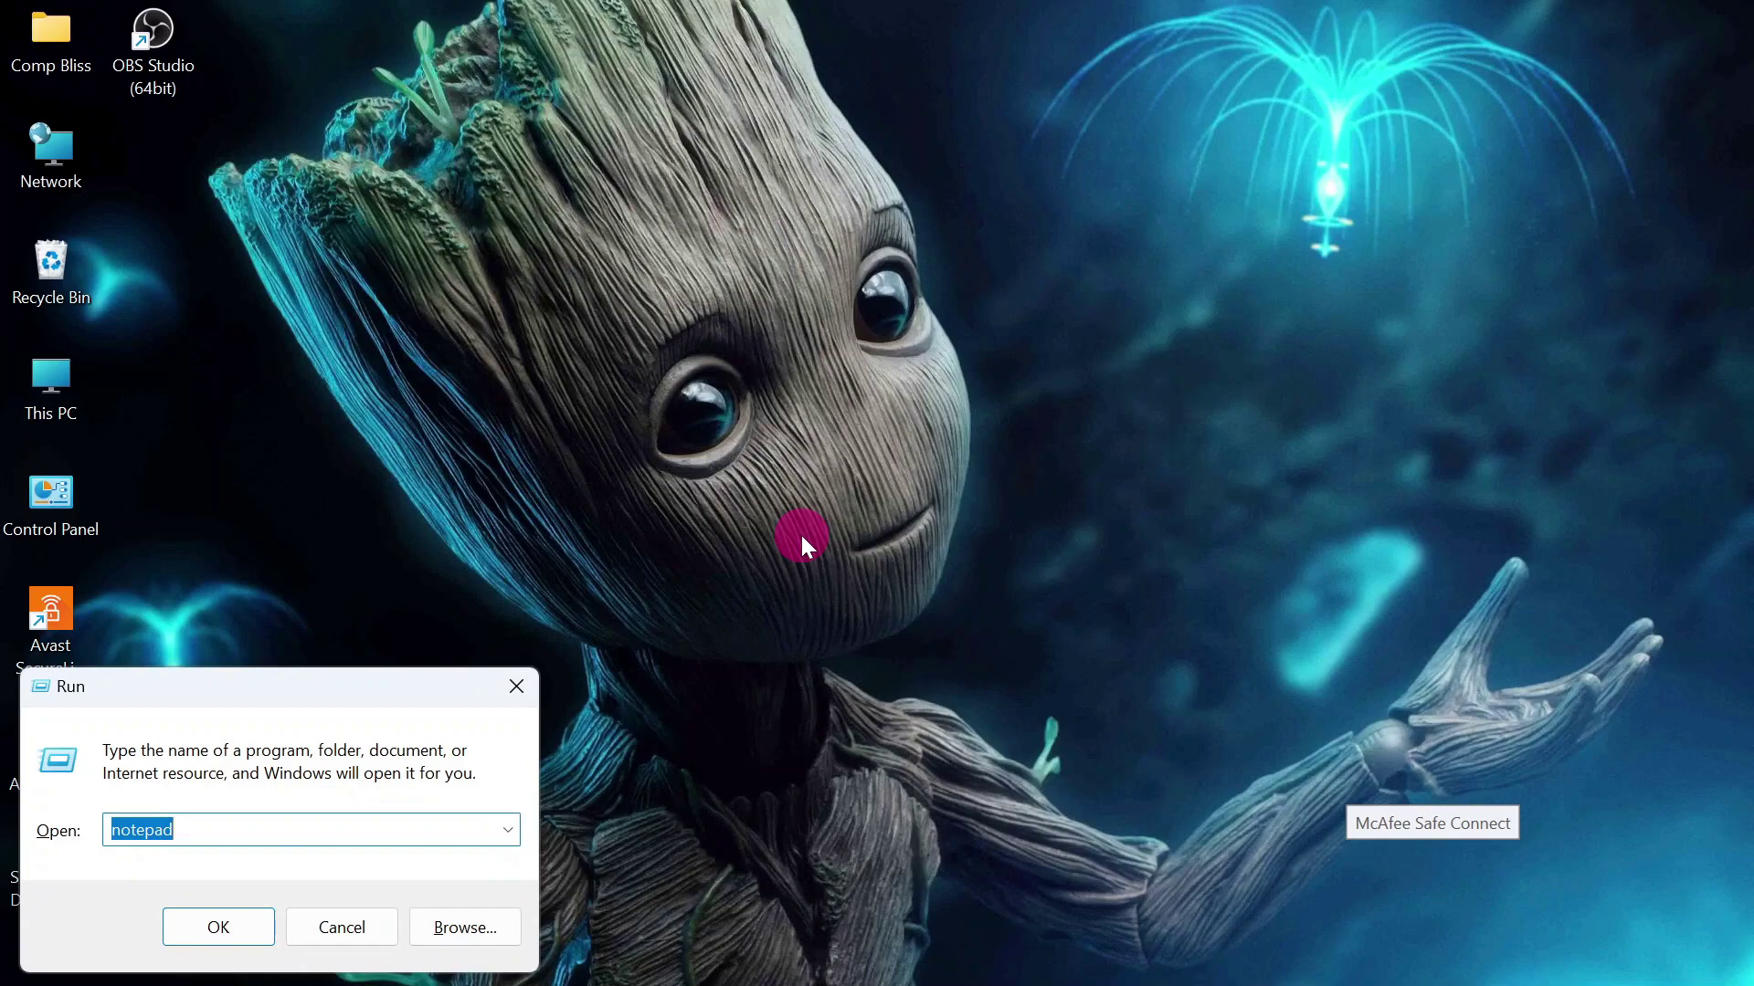
{"action": "type", "text": "g"}
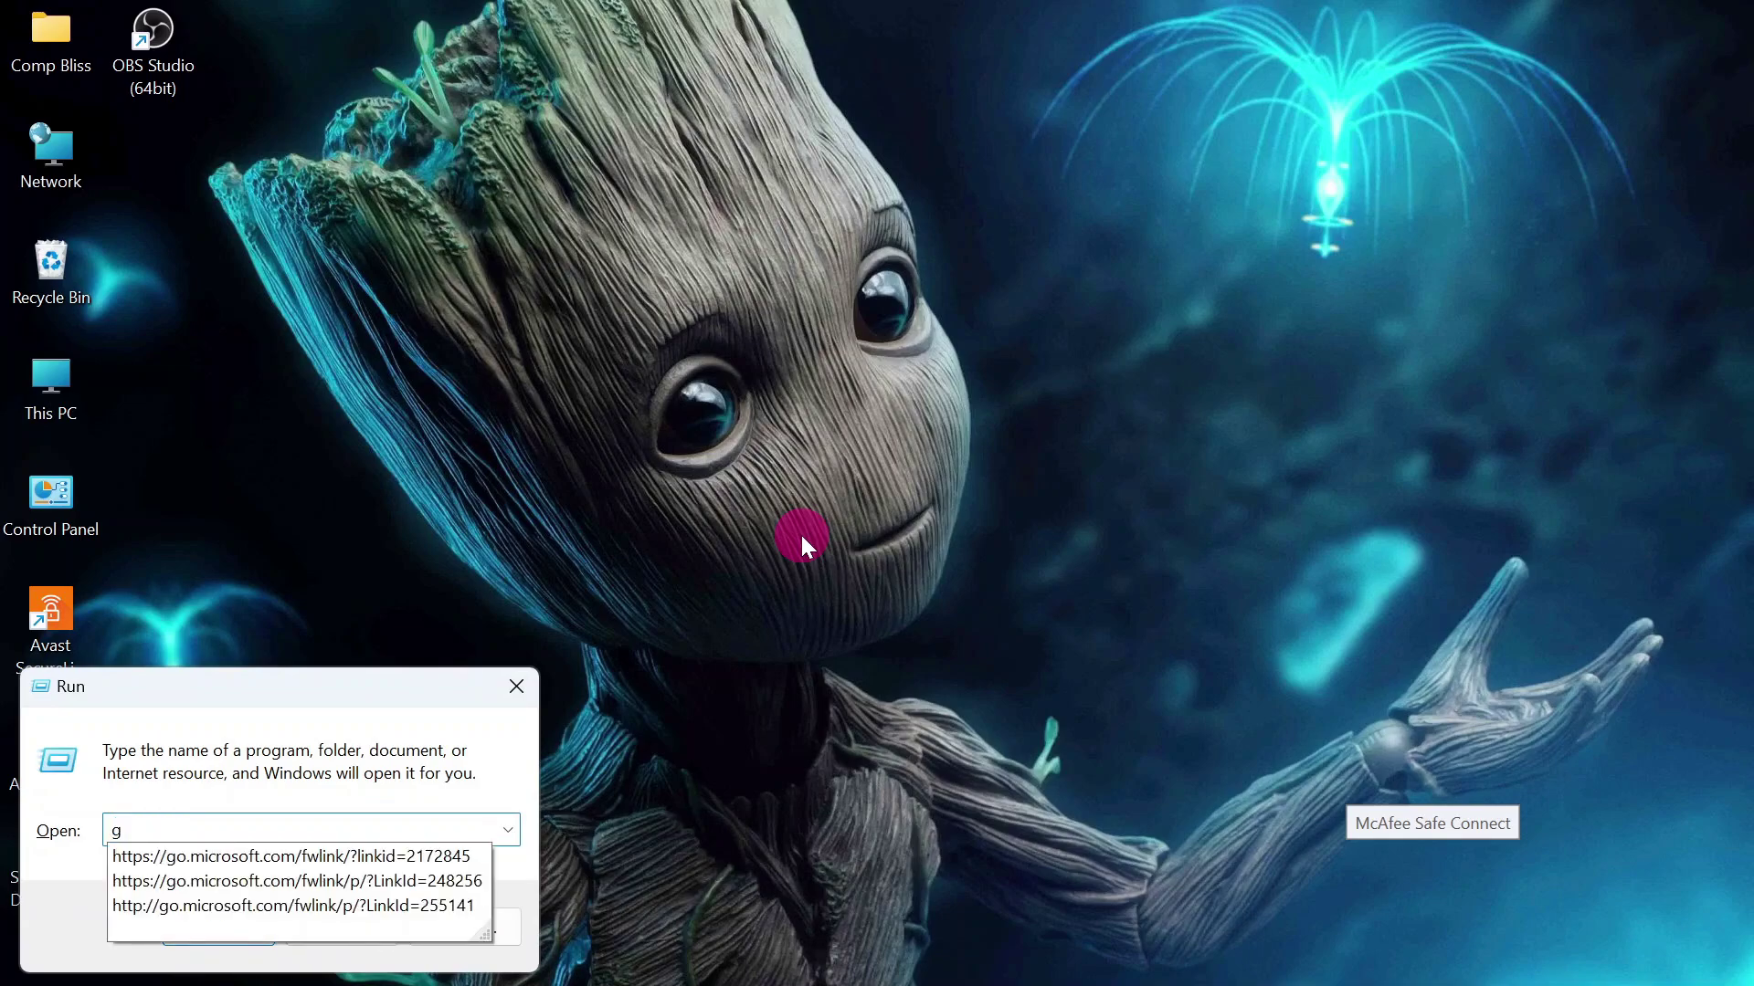
{"action": "type", "text": "p"}
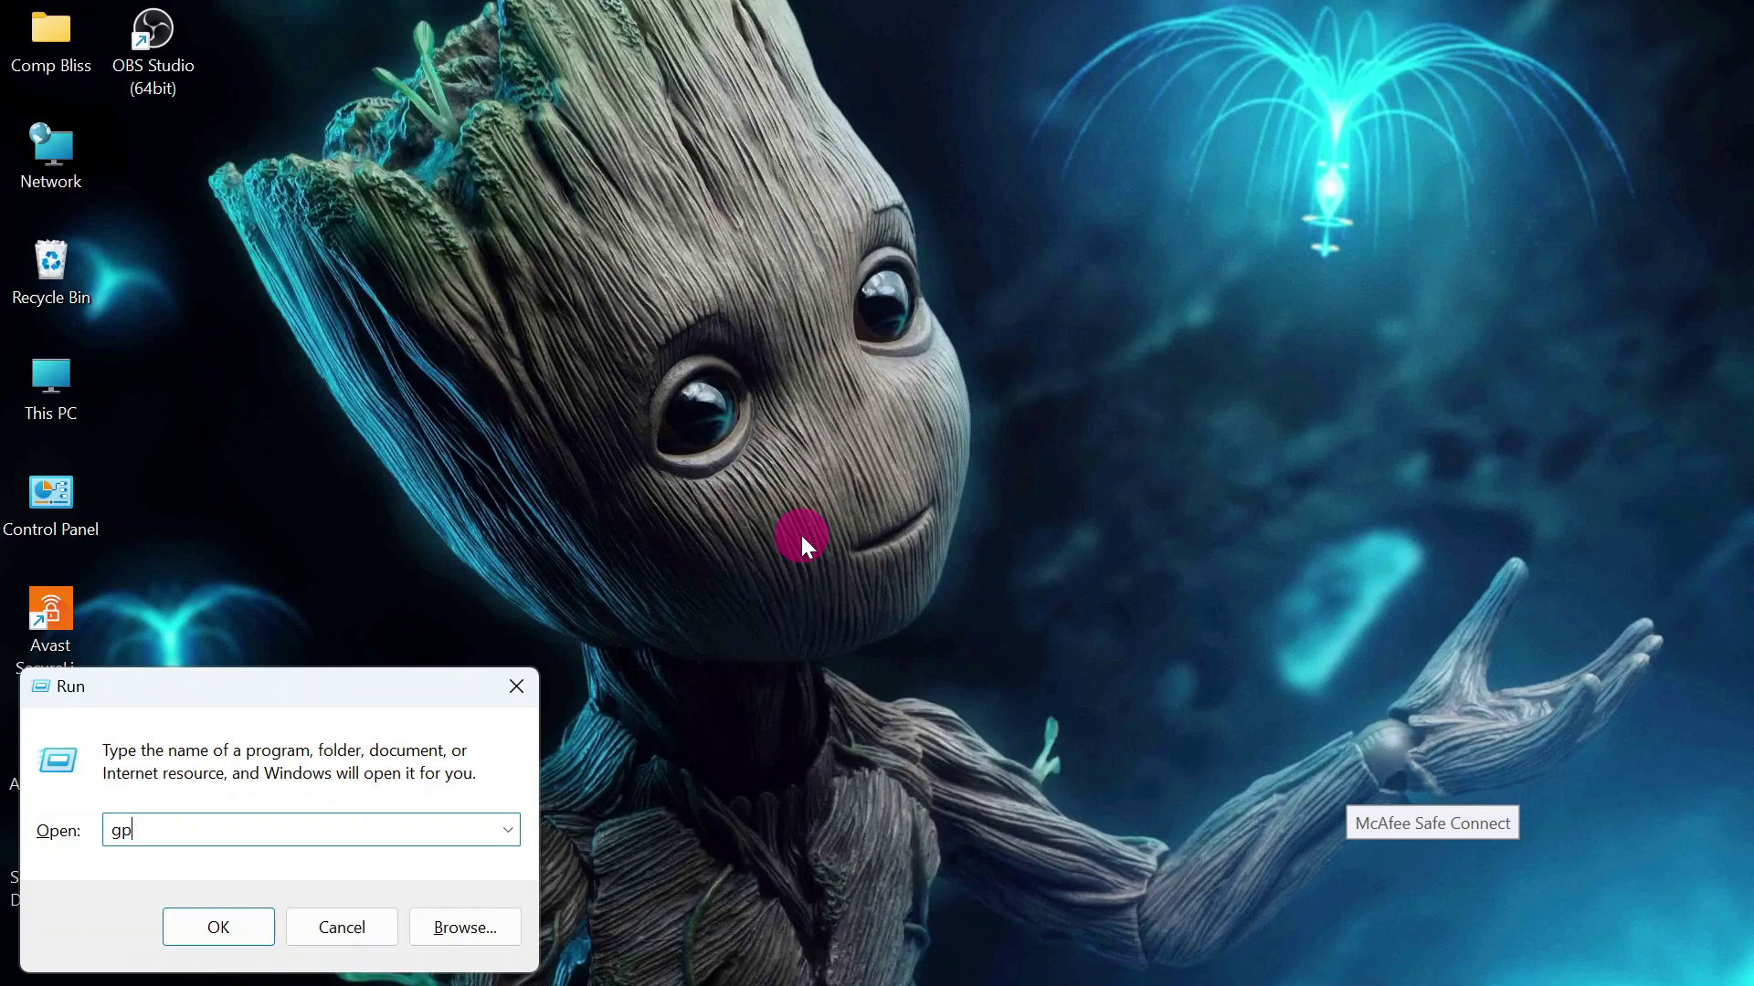
{"action": "type", "text": "edit.msc"}
{"action": "key", "text": "Return"}
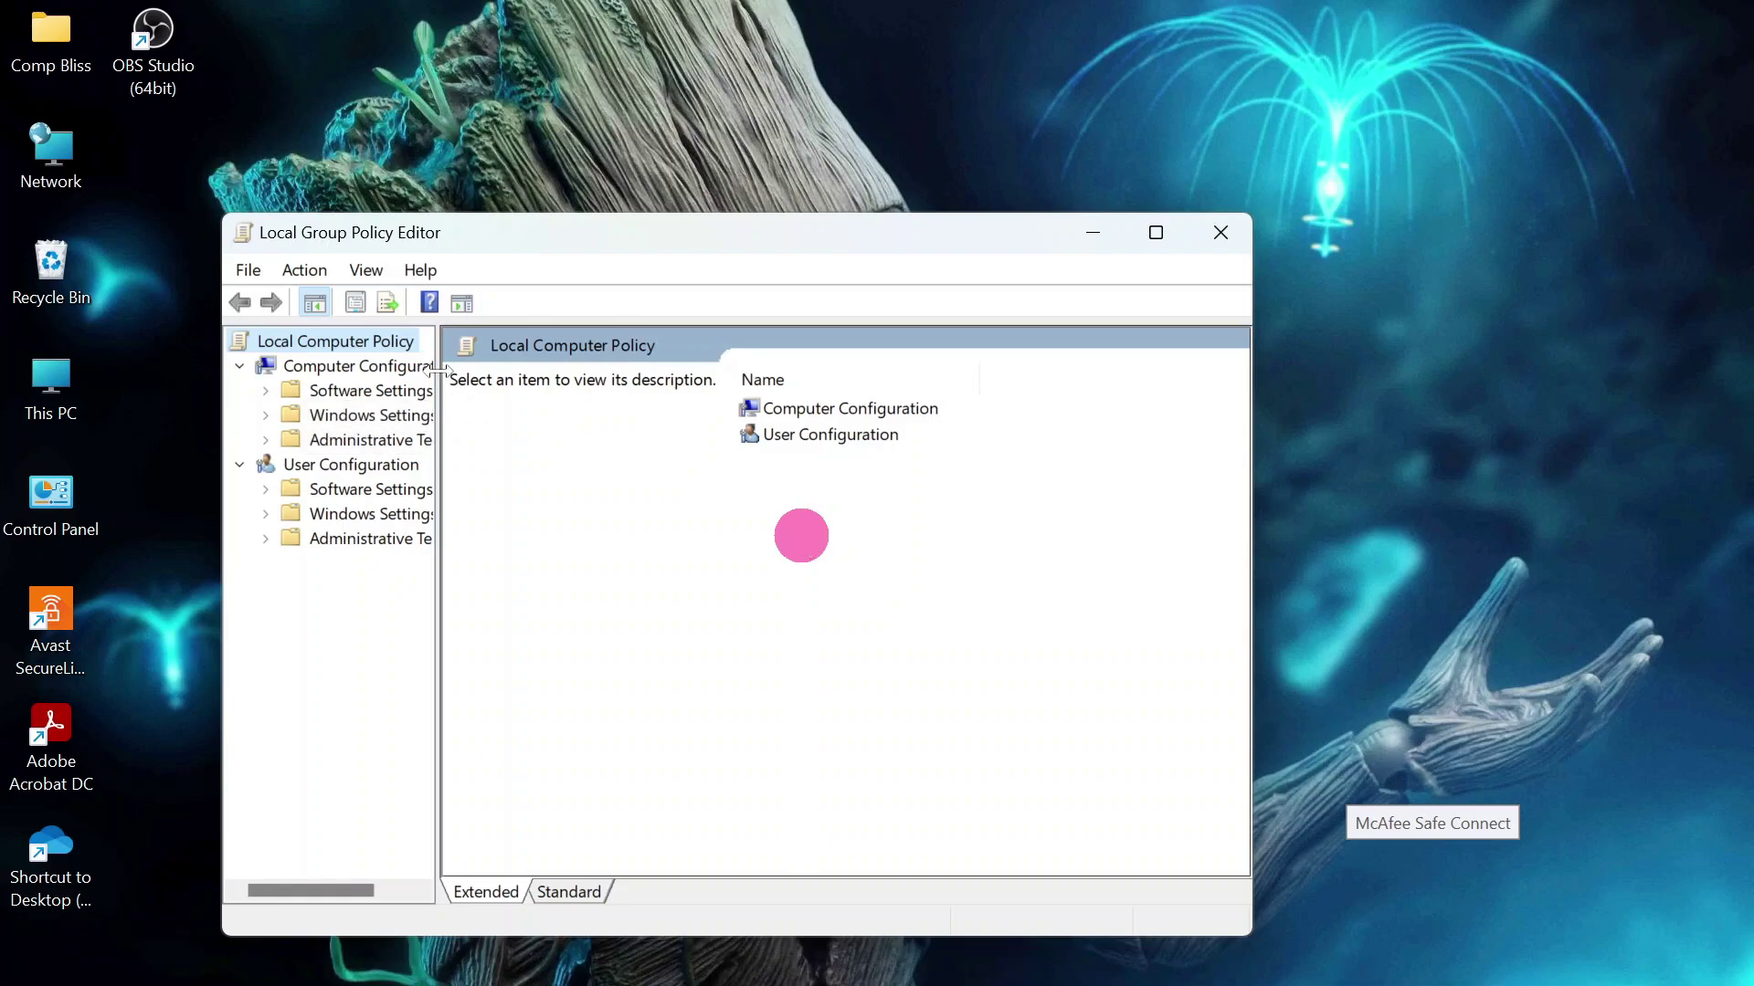
- Widen the policy tree and expand Computer Configuration > Administrative Templates > Windows Components
{"action": "left_click_drag", "start_coordinate": [436, 369], "coordinate": [568, 370]}
{"action": "left_click", "coordinate": [403, 440]}
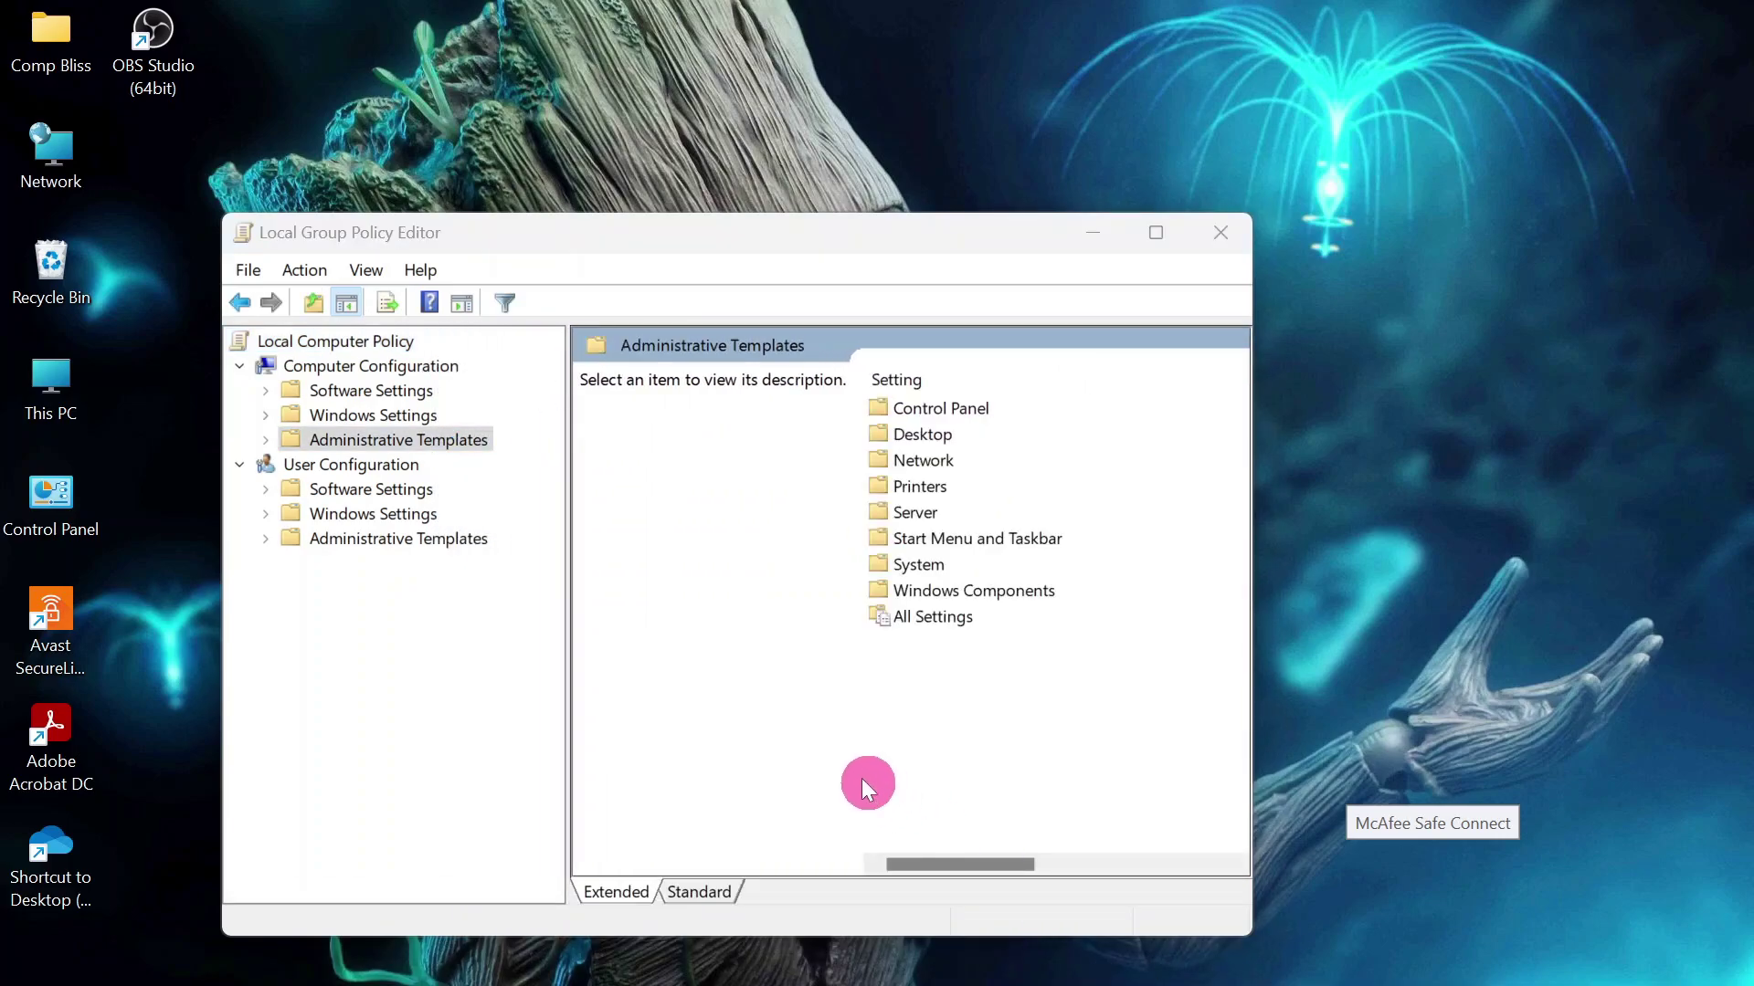
{"action": "double_click", "coordinate": [381, 441]}
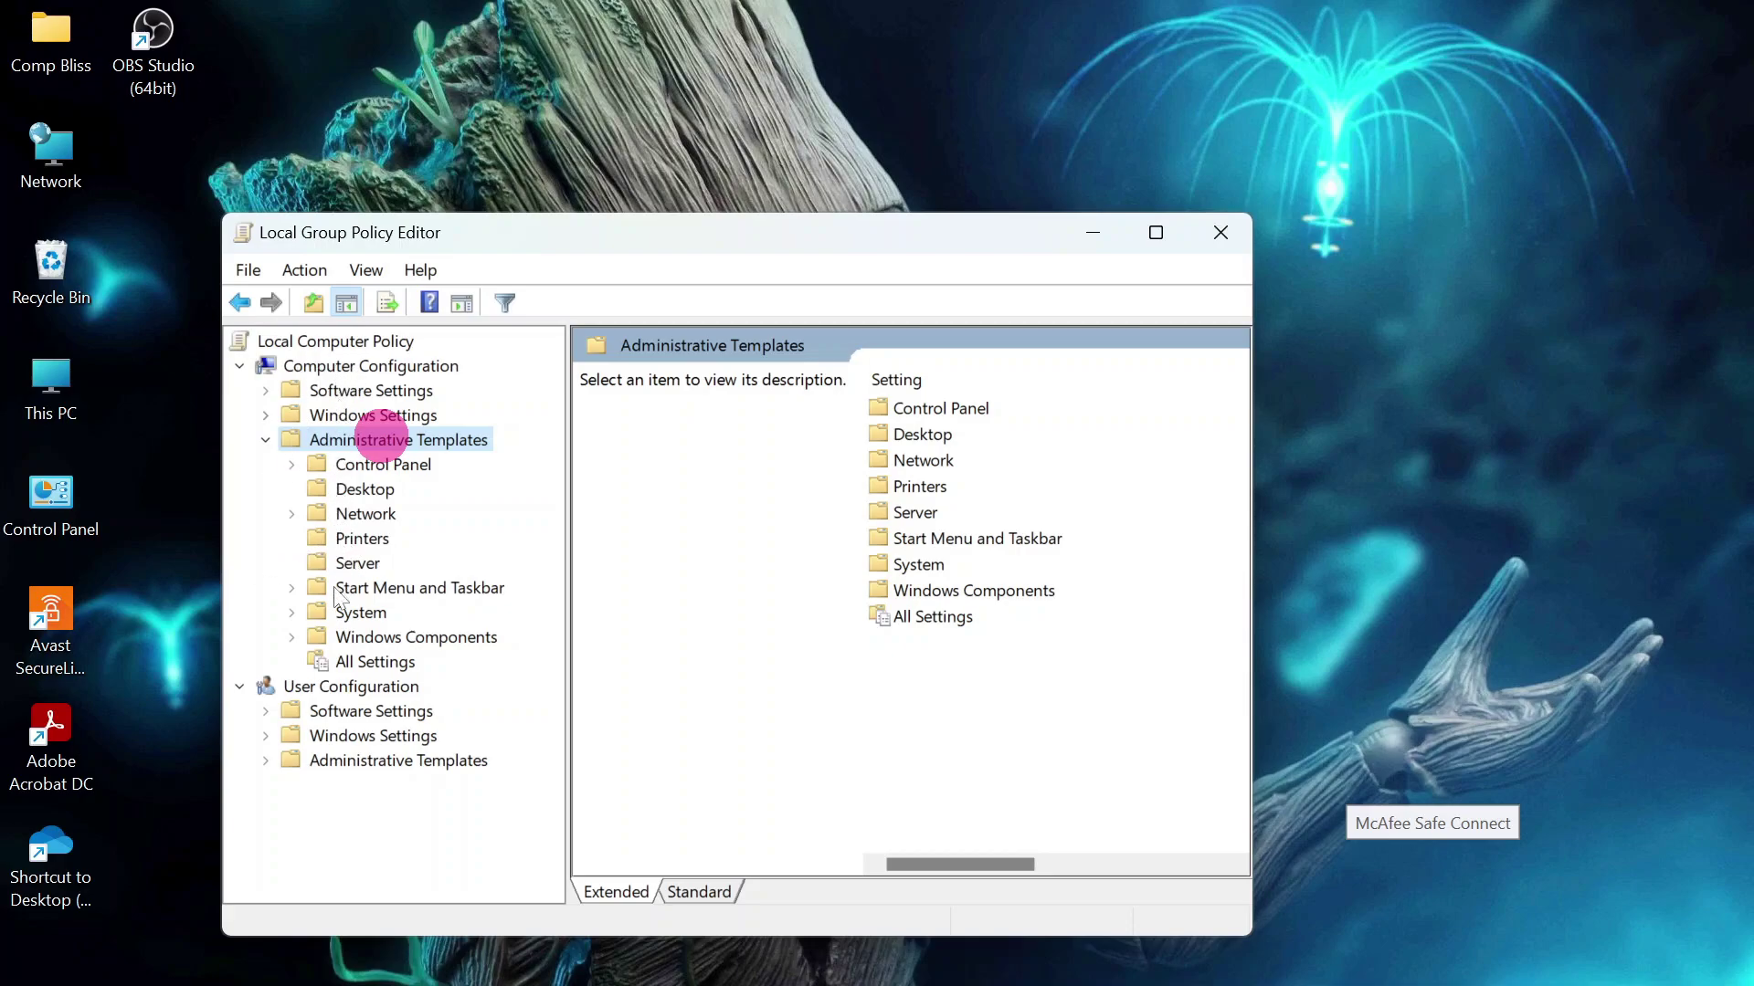
{"action": "left_click", "coordinate": [374, 642]}
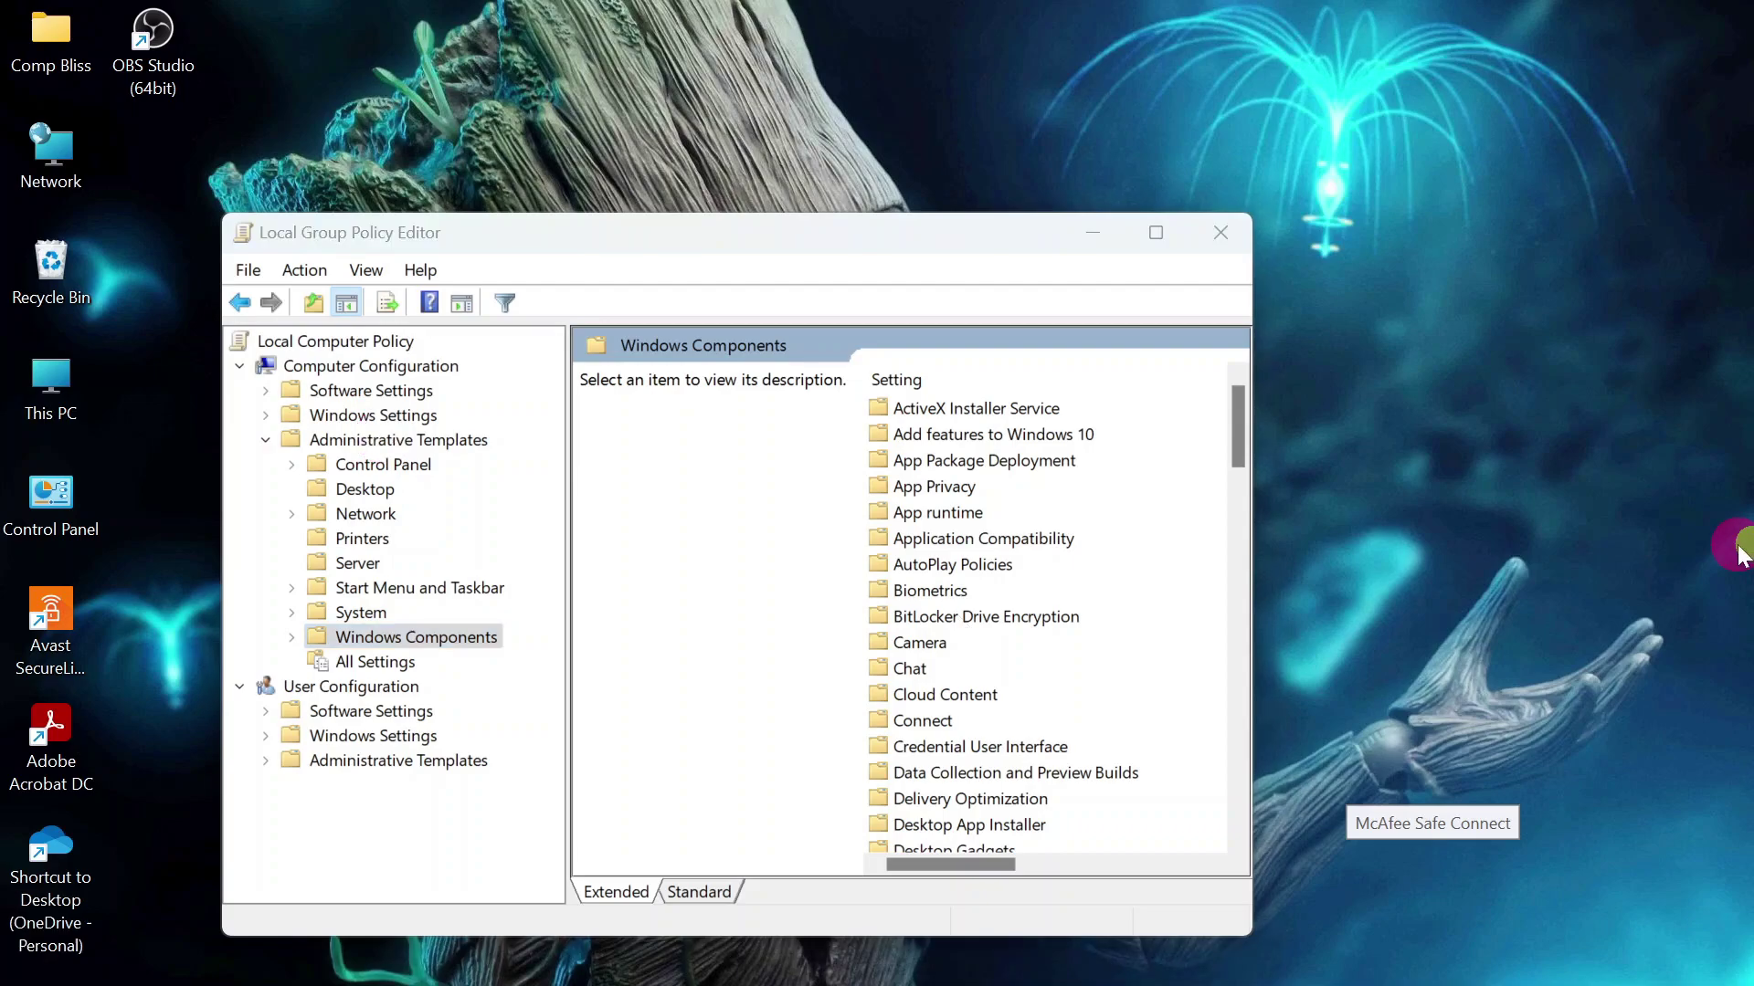
{"action": "right_click", "coordinate": [1739, 584]}
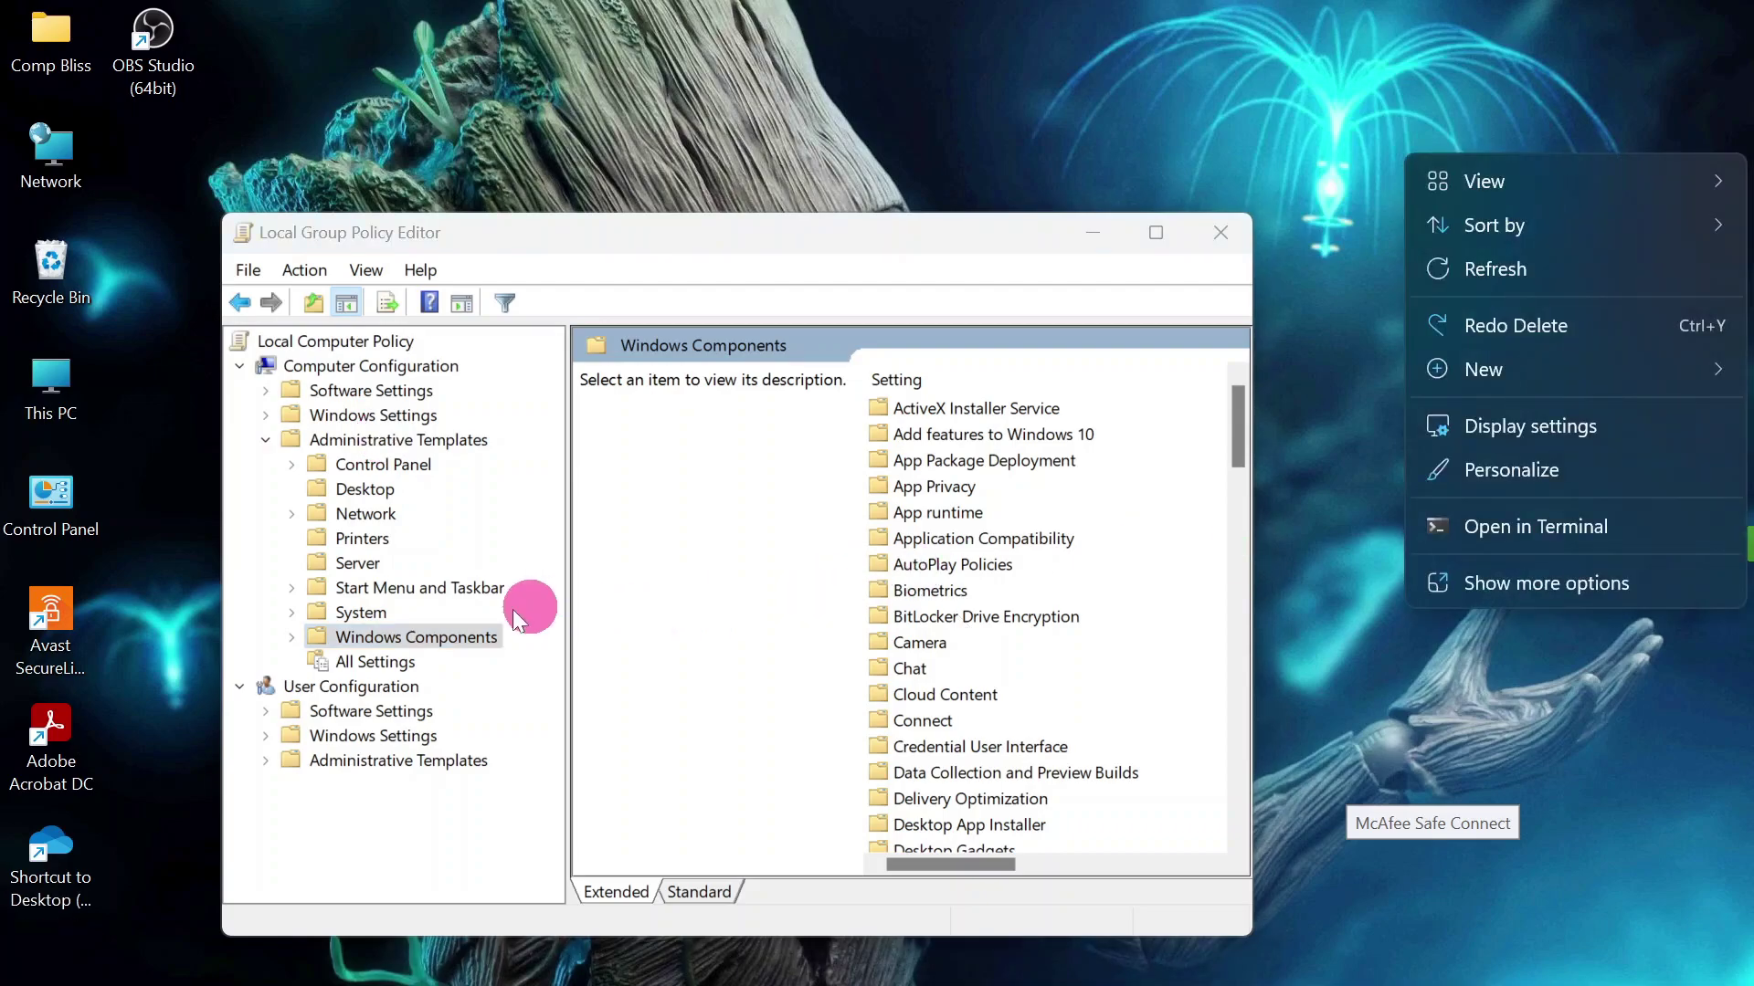
{"action": "left_click", "coordinate": [435, 643]}
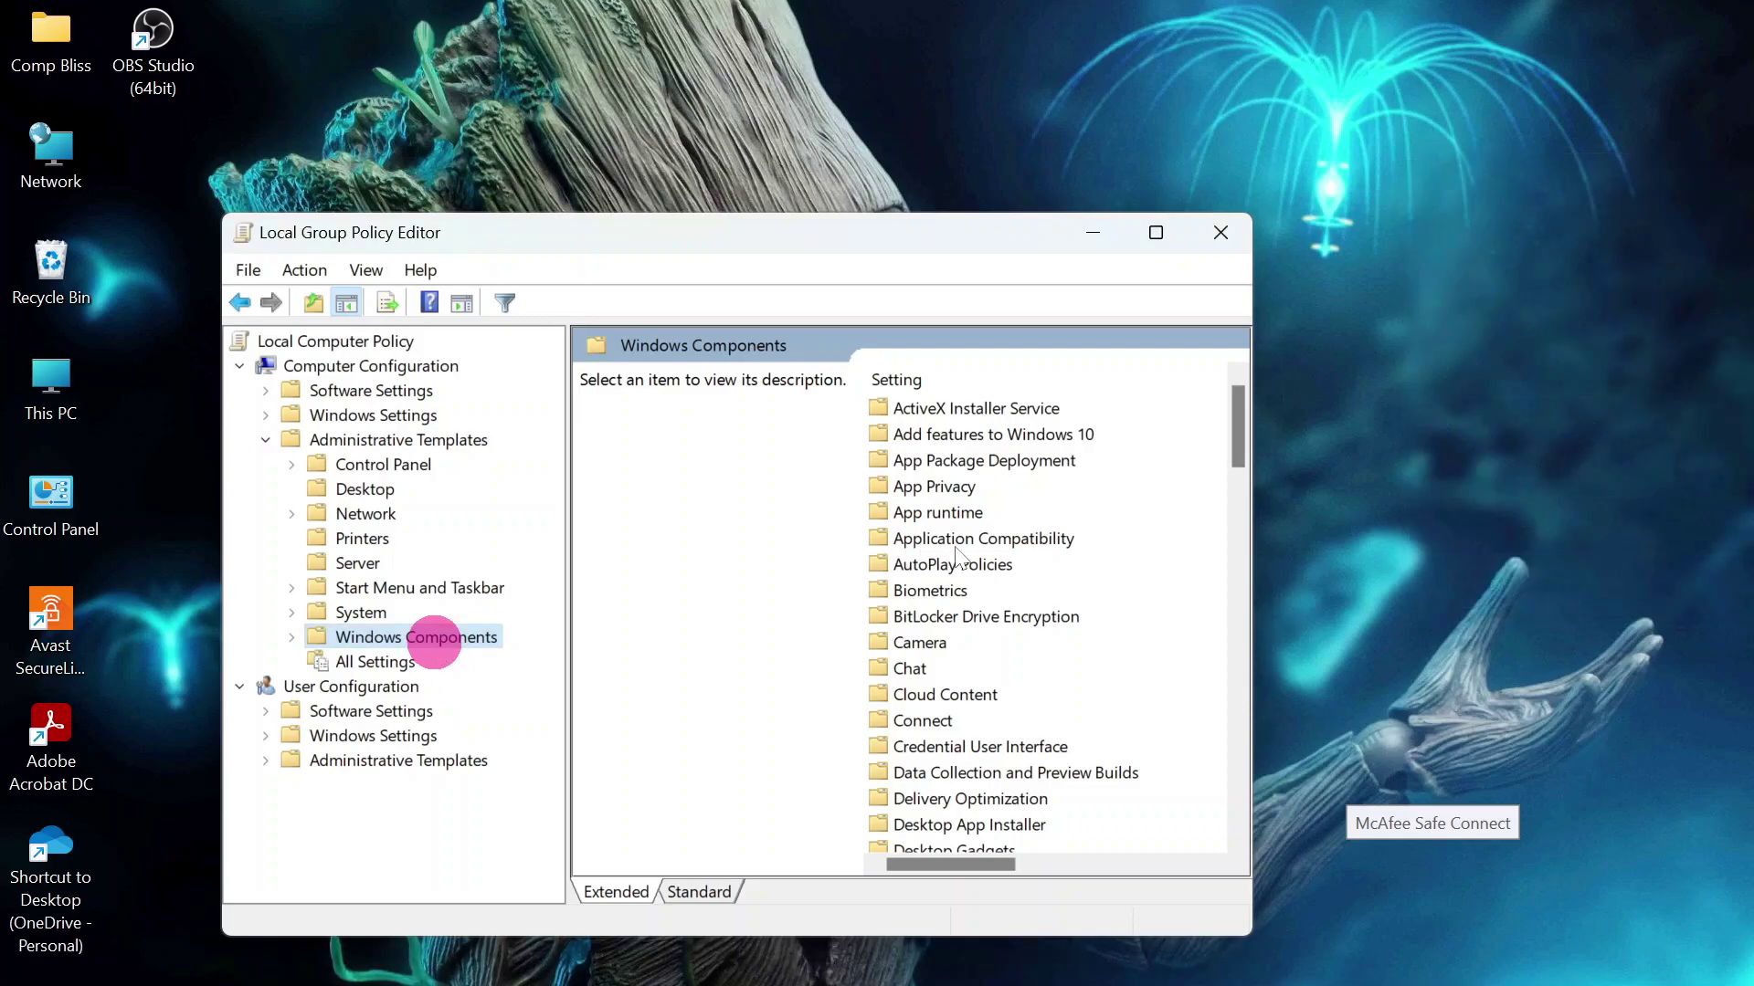
- Scroll to and open the OneDrive policy folder, briefly maximizing the editor to see policy states
{"action": "scroll", "coordinate": [1000, 546], "scroll_direction": "down", "scroll_amount": 4}
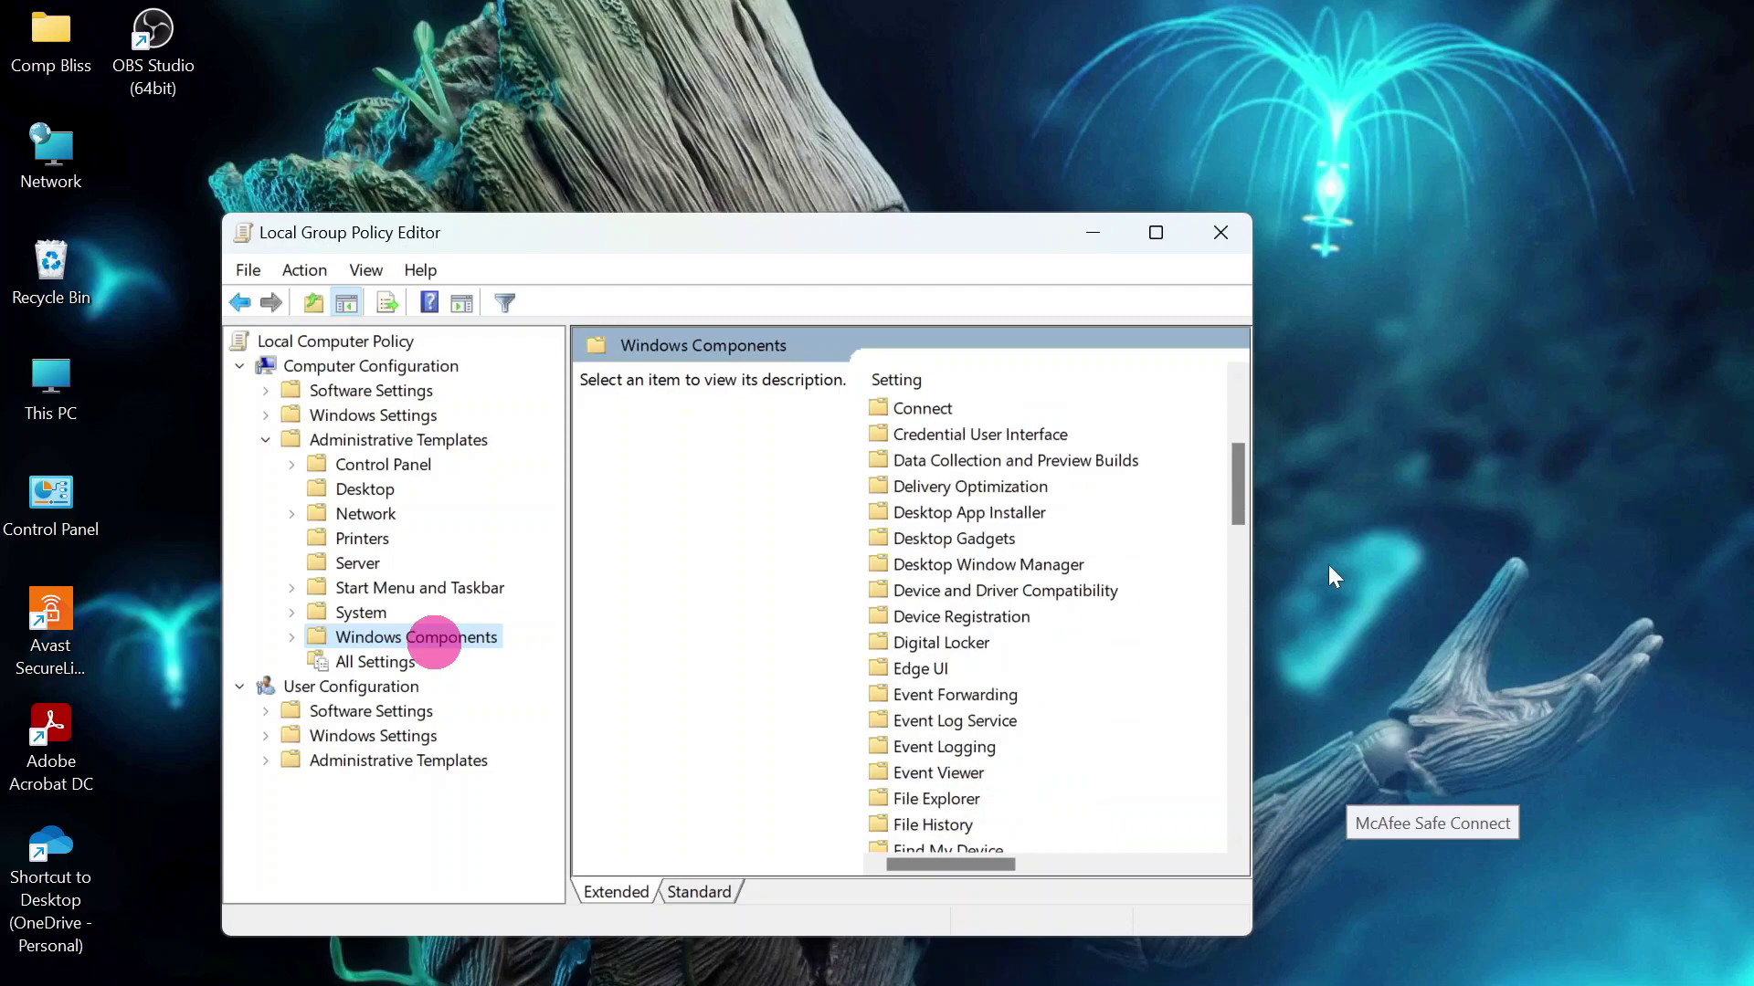
{"action": "scroll", "coordinate": [937, 707], "scroll_direction": "down", "scroll_amount": 6}
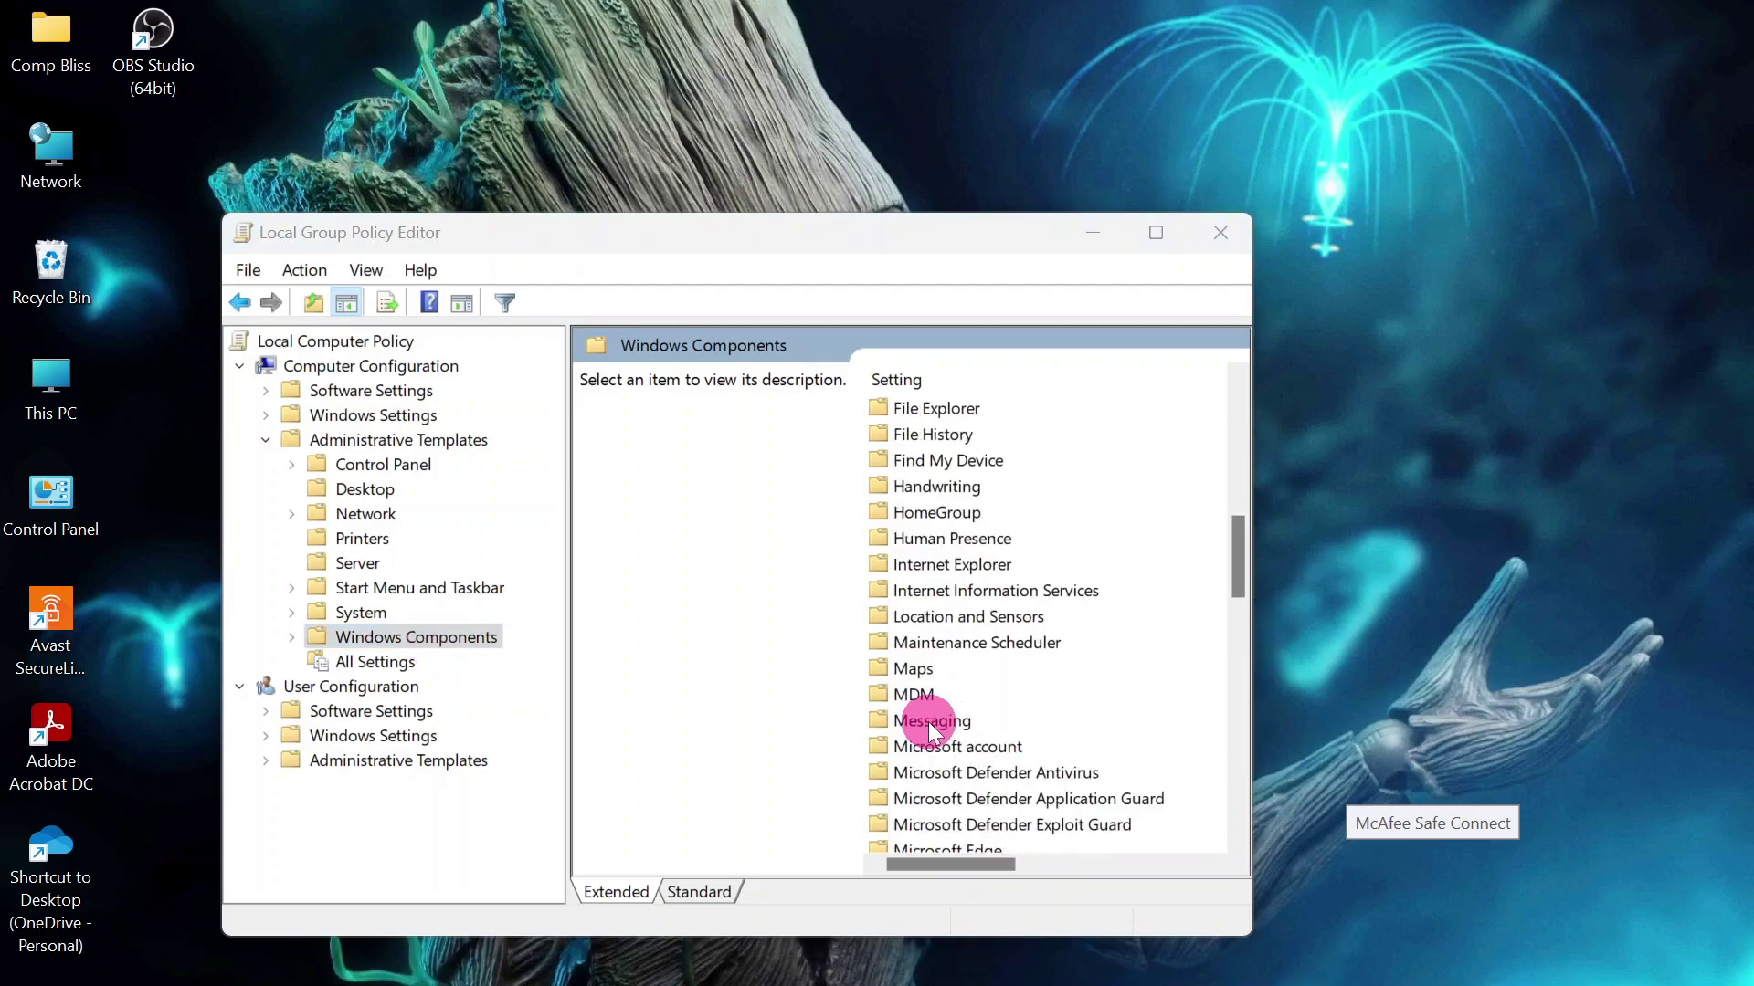
{"action": "scroll", "coordinate": [914, 769], "scroll_direction": "down", "scroll_amount": 4}
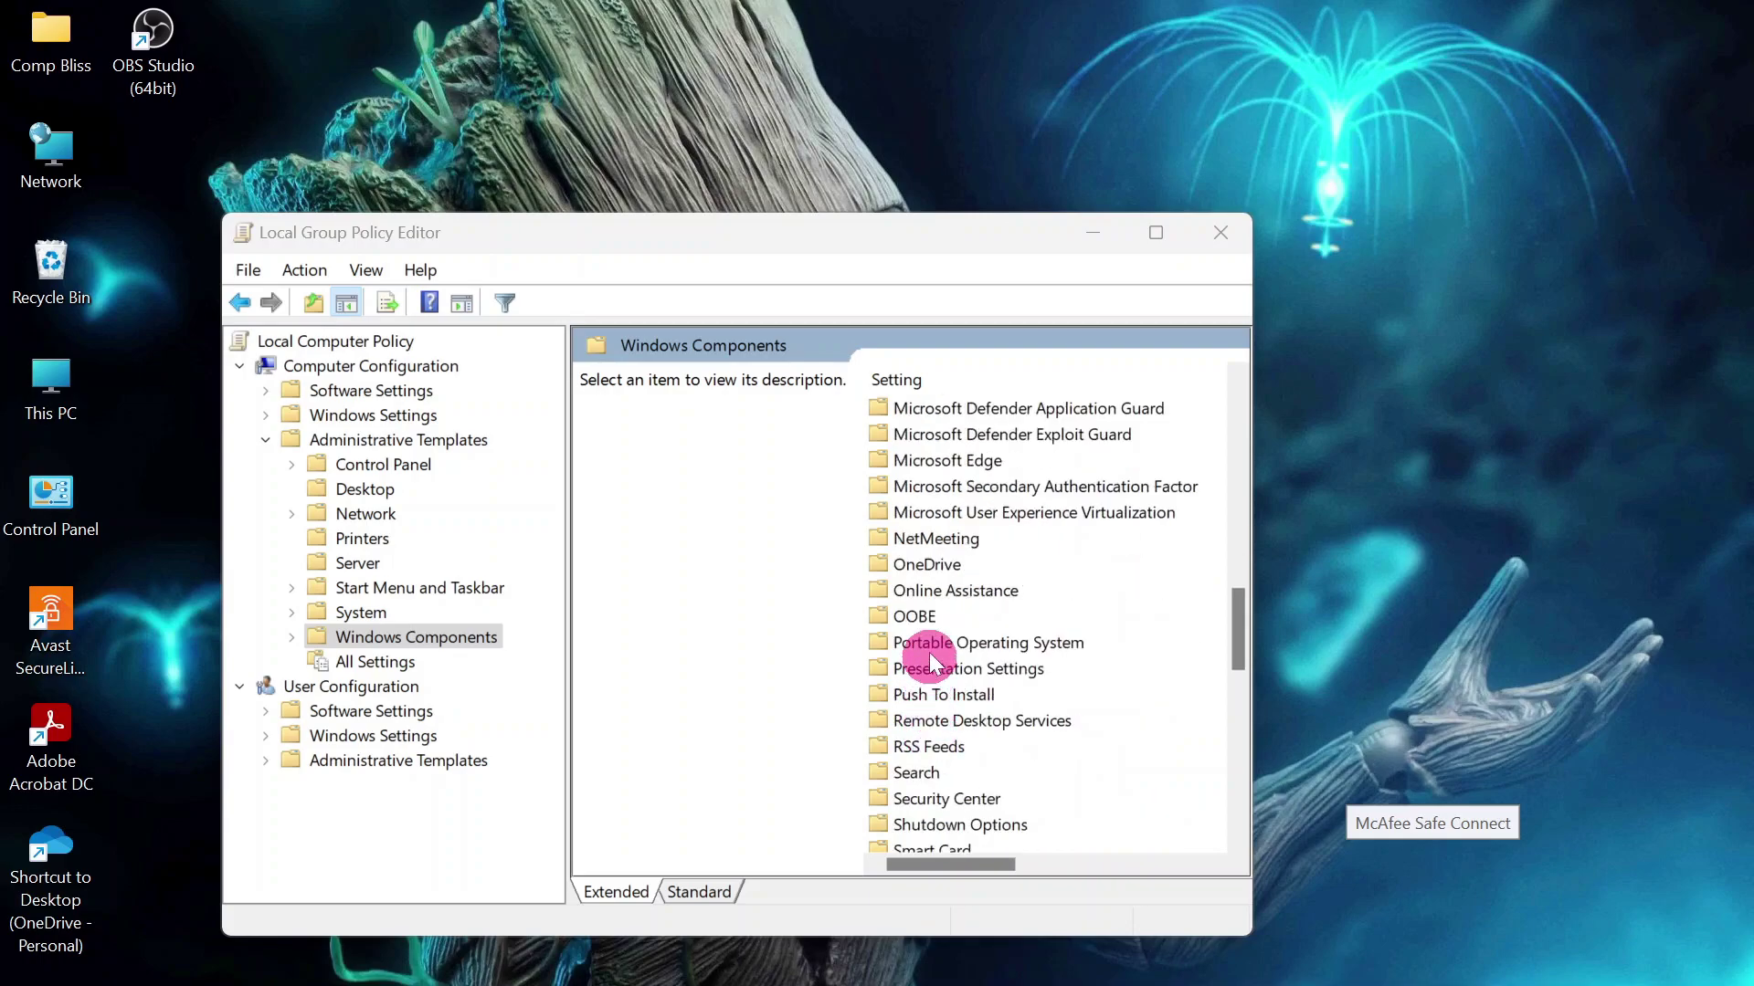
{"action": "double_click", "coordinate": [927, 565]}
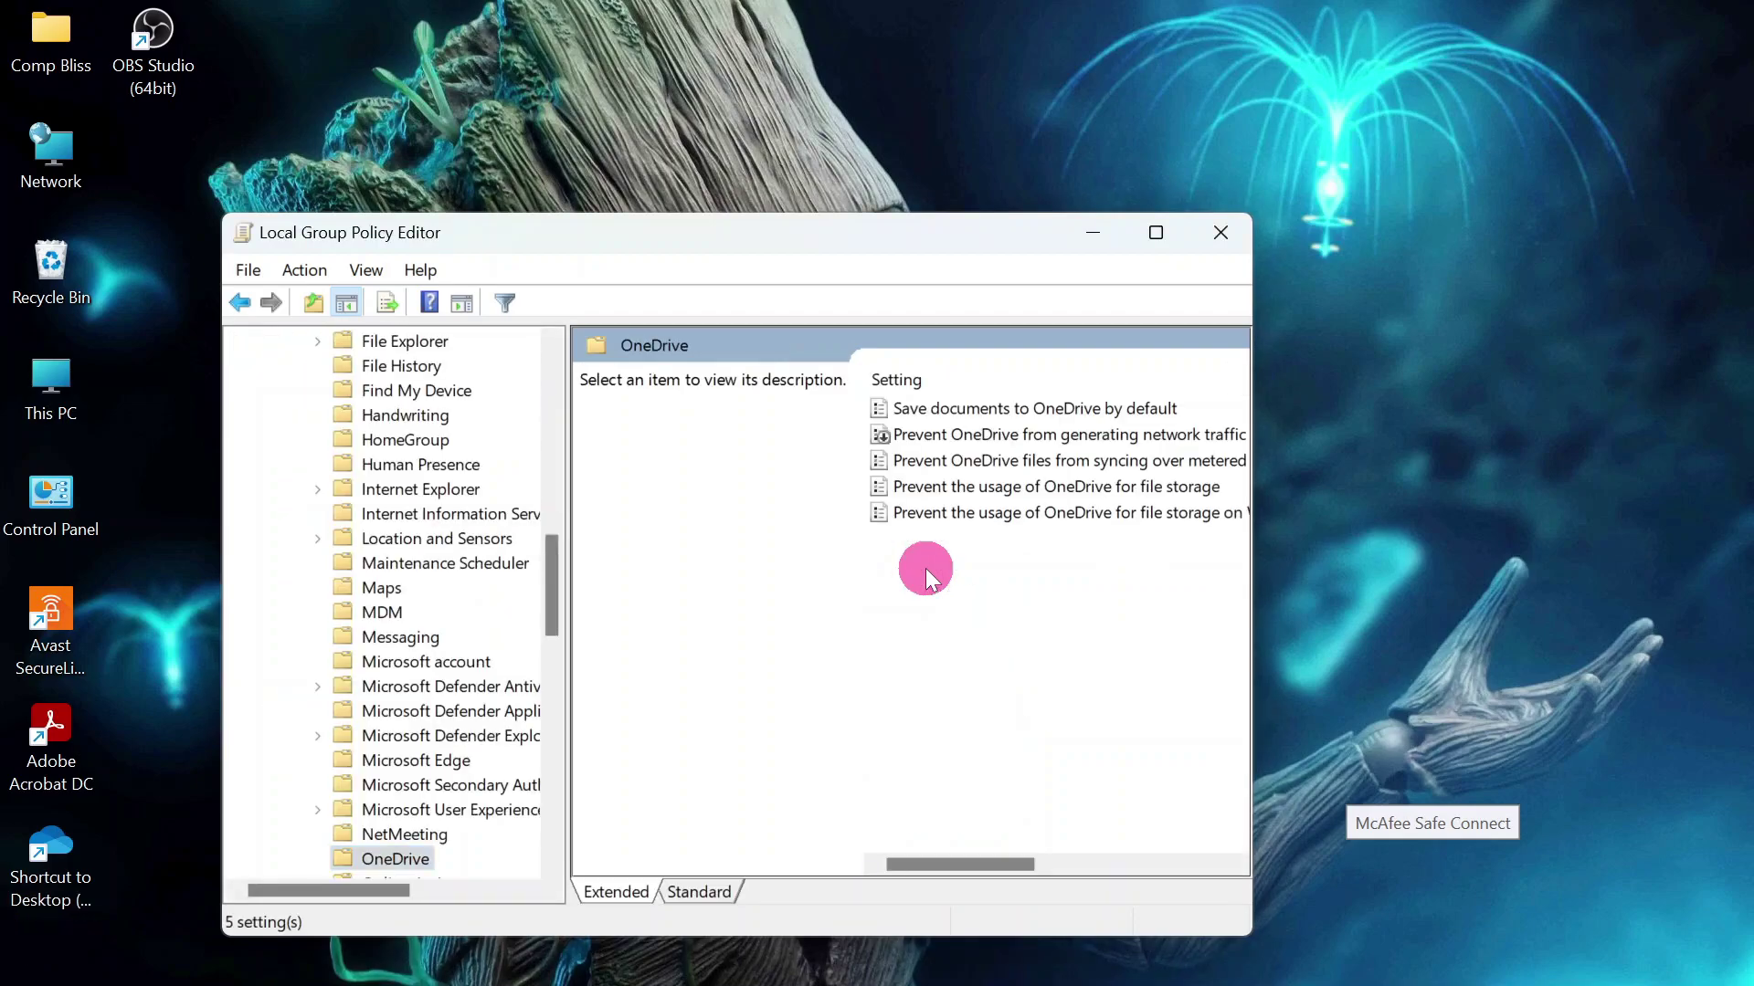
{"action": "left_click", "coordinate": [1510, 422]}
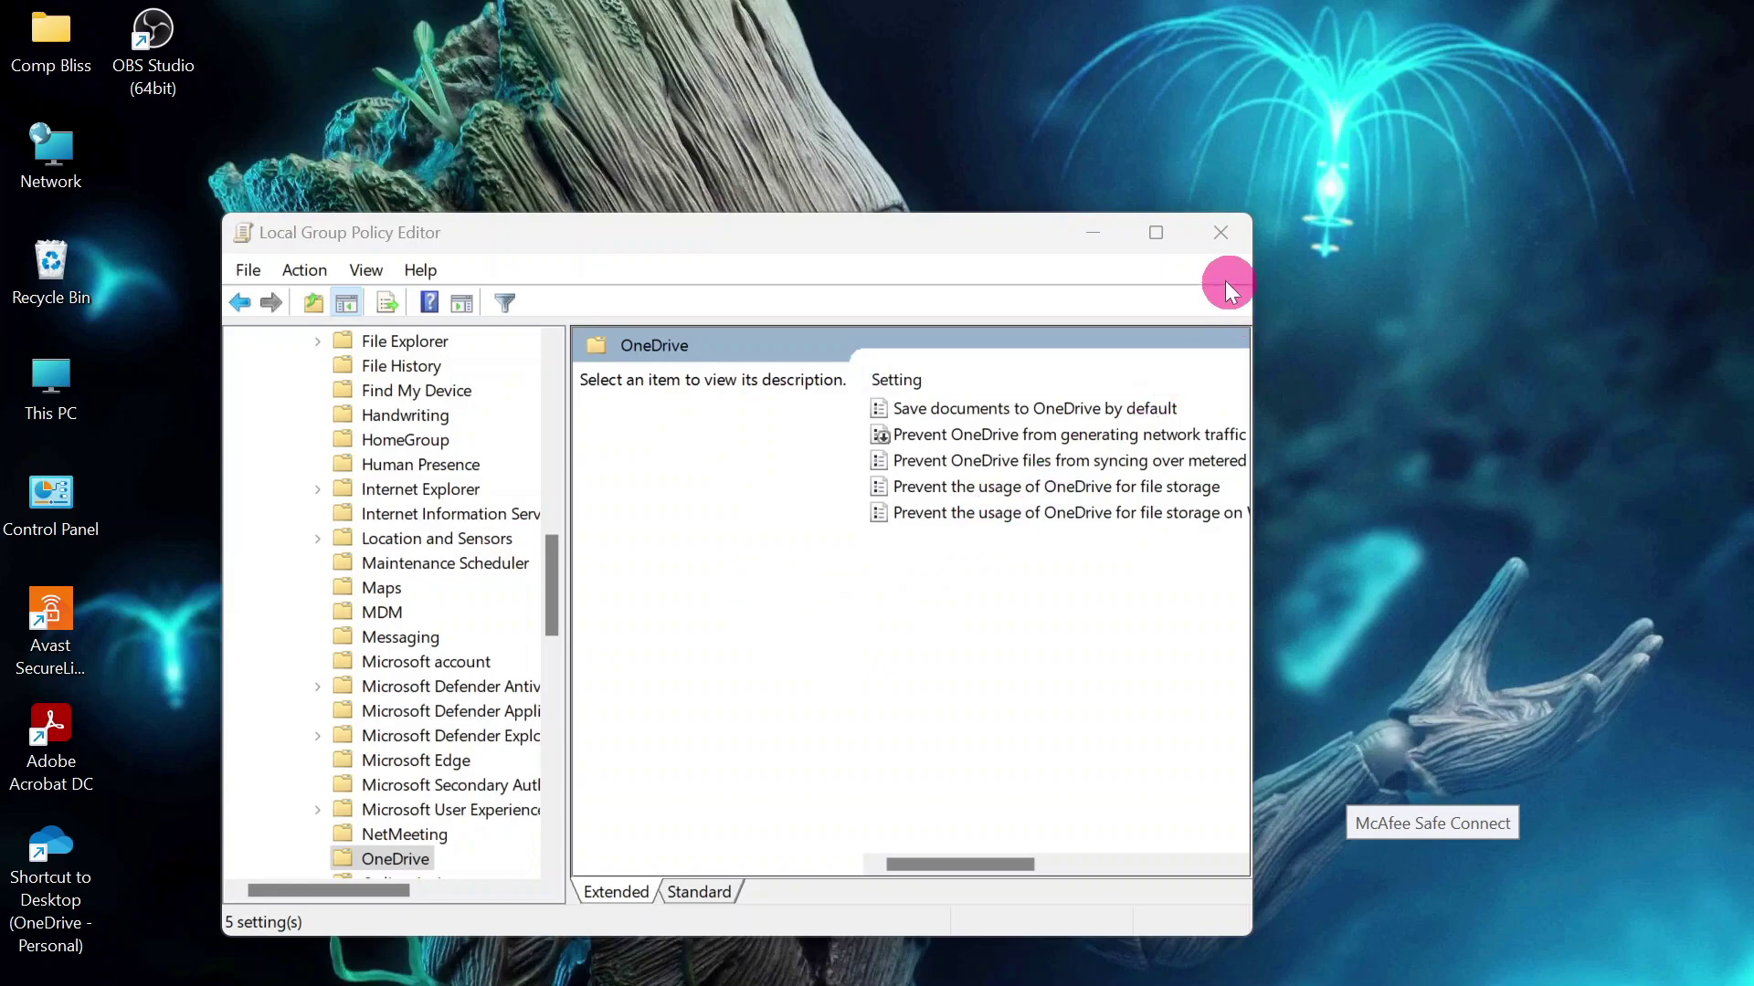
{"action": "left_click", "coordinate": [1158, 234]}
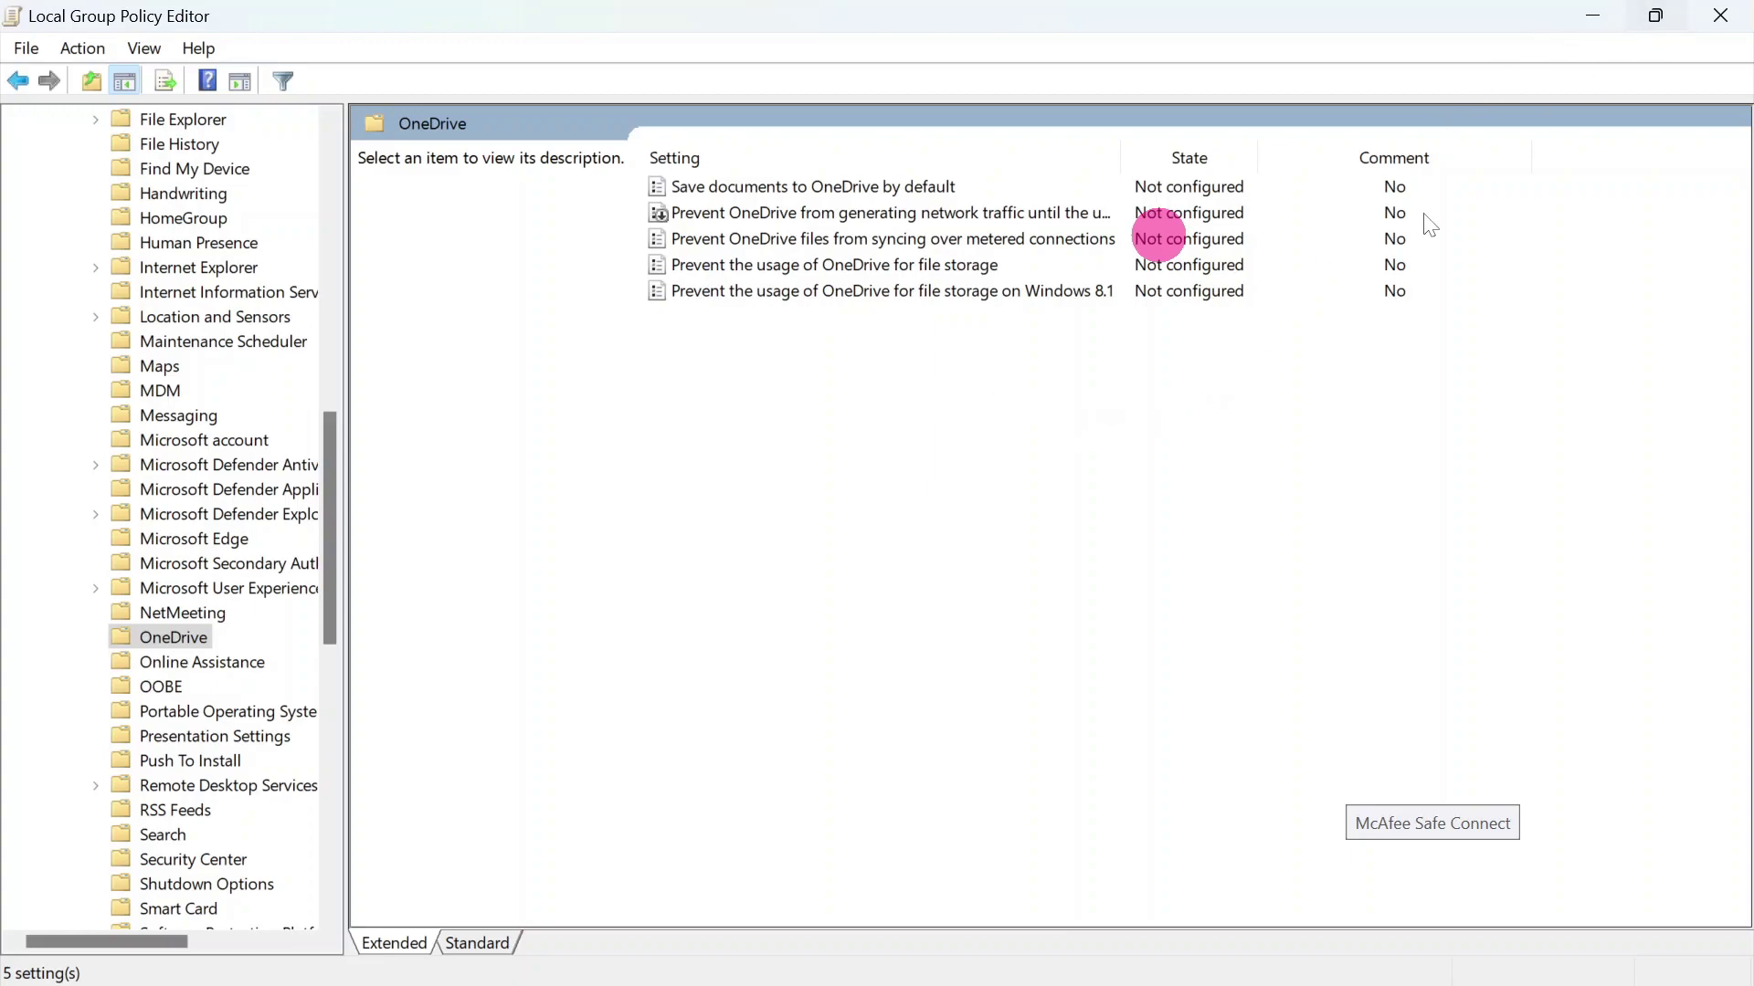
{"action": "left_click", "coordinate": [1656, 15]}
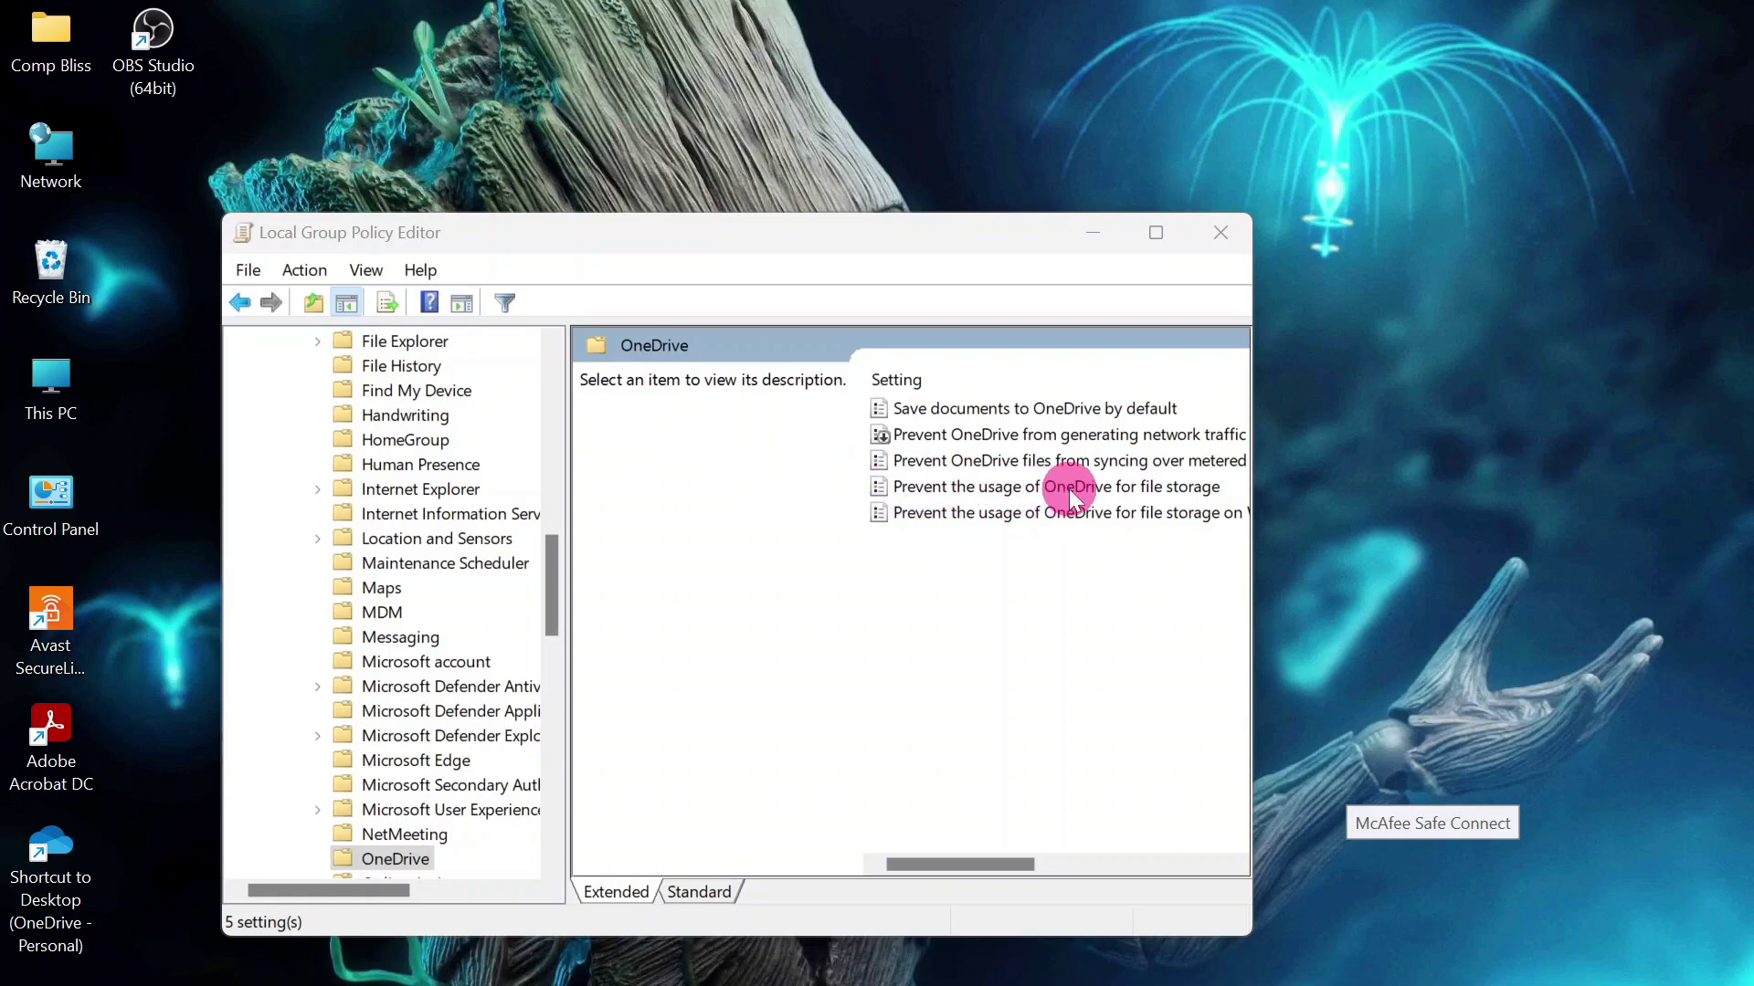
- Set 'Prevent the usage of OneDrive for file storage' to Enabled, apply, and minimize the editor
{"action": "double_click", "coordinate": [1154, 490]}
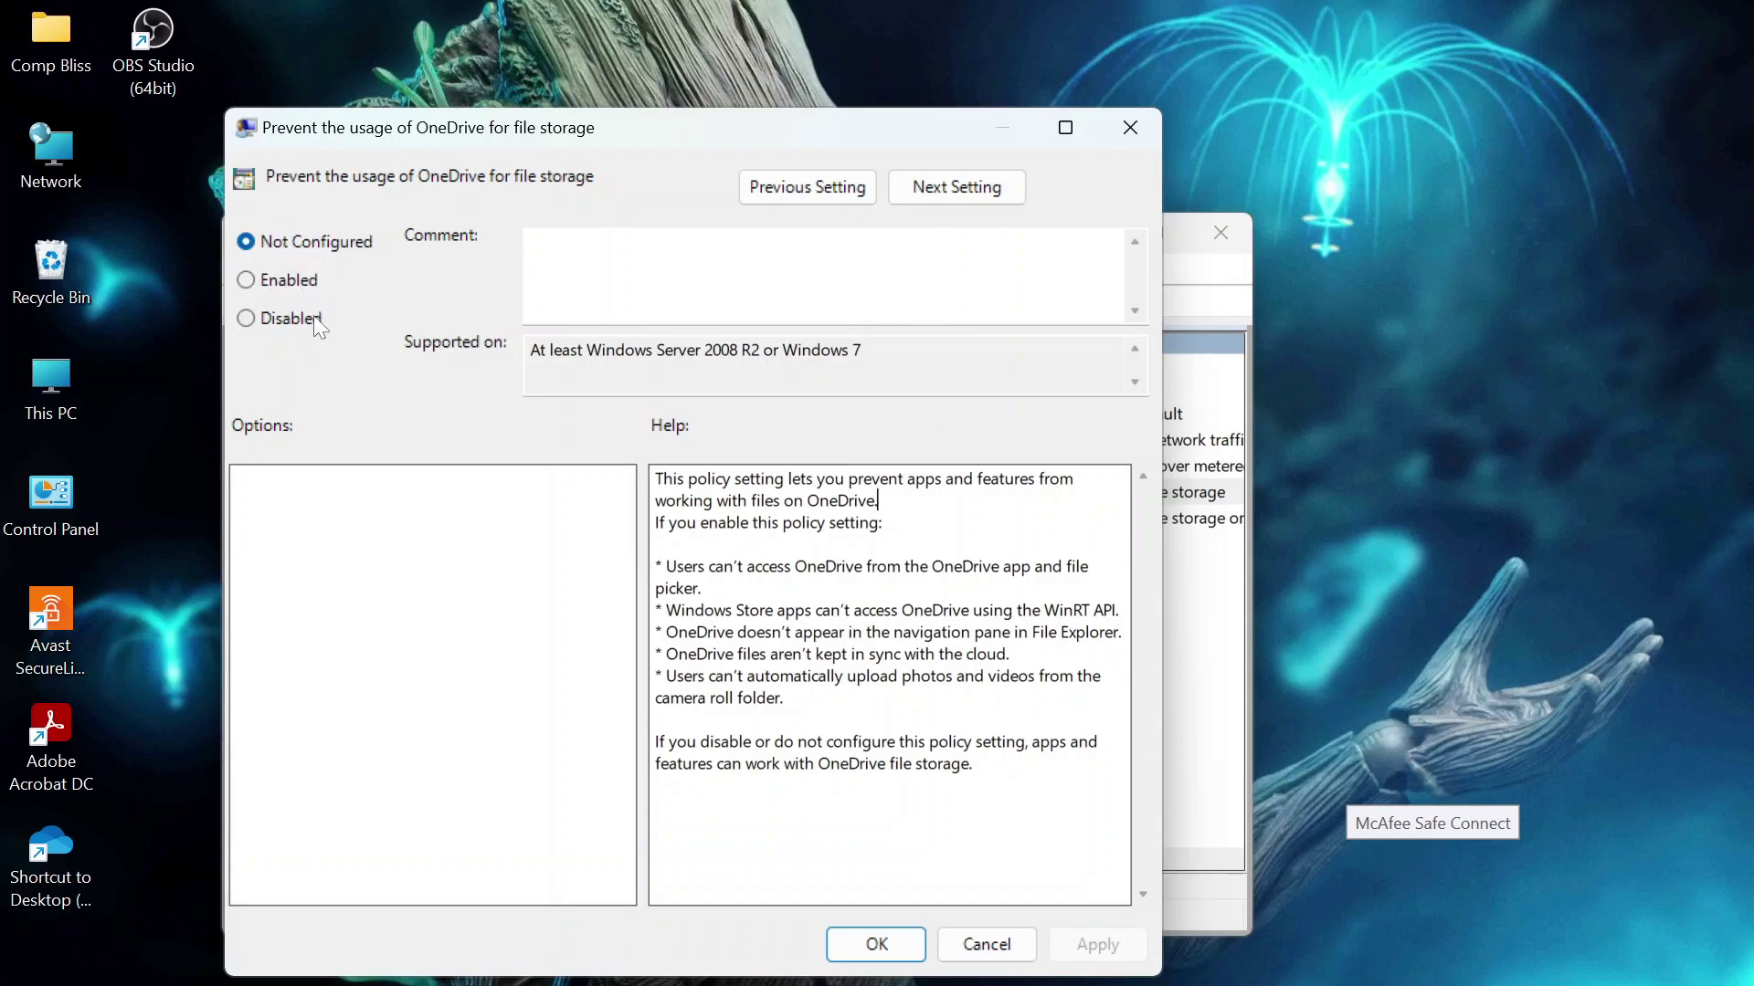
{"action": "left_click", "coordinate": [1373, 310]}
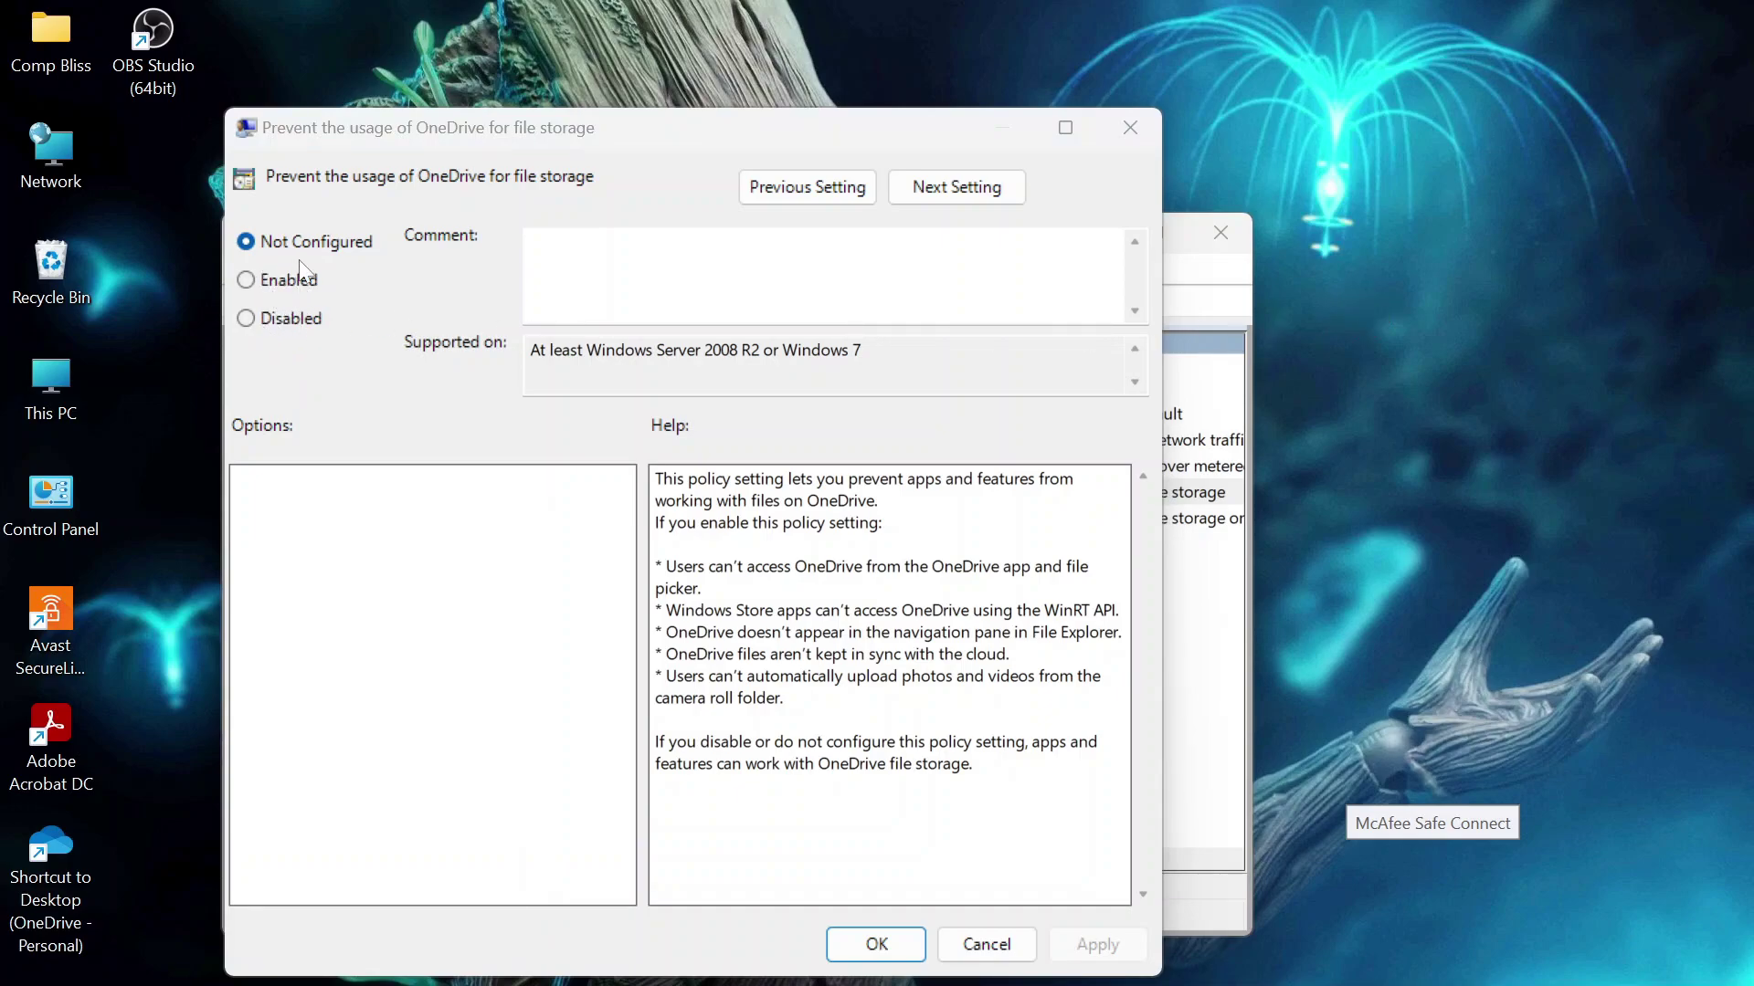
{"action": "left_click", "coordinate": [244, 283]}
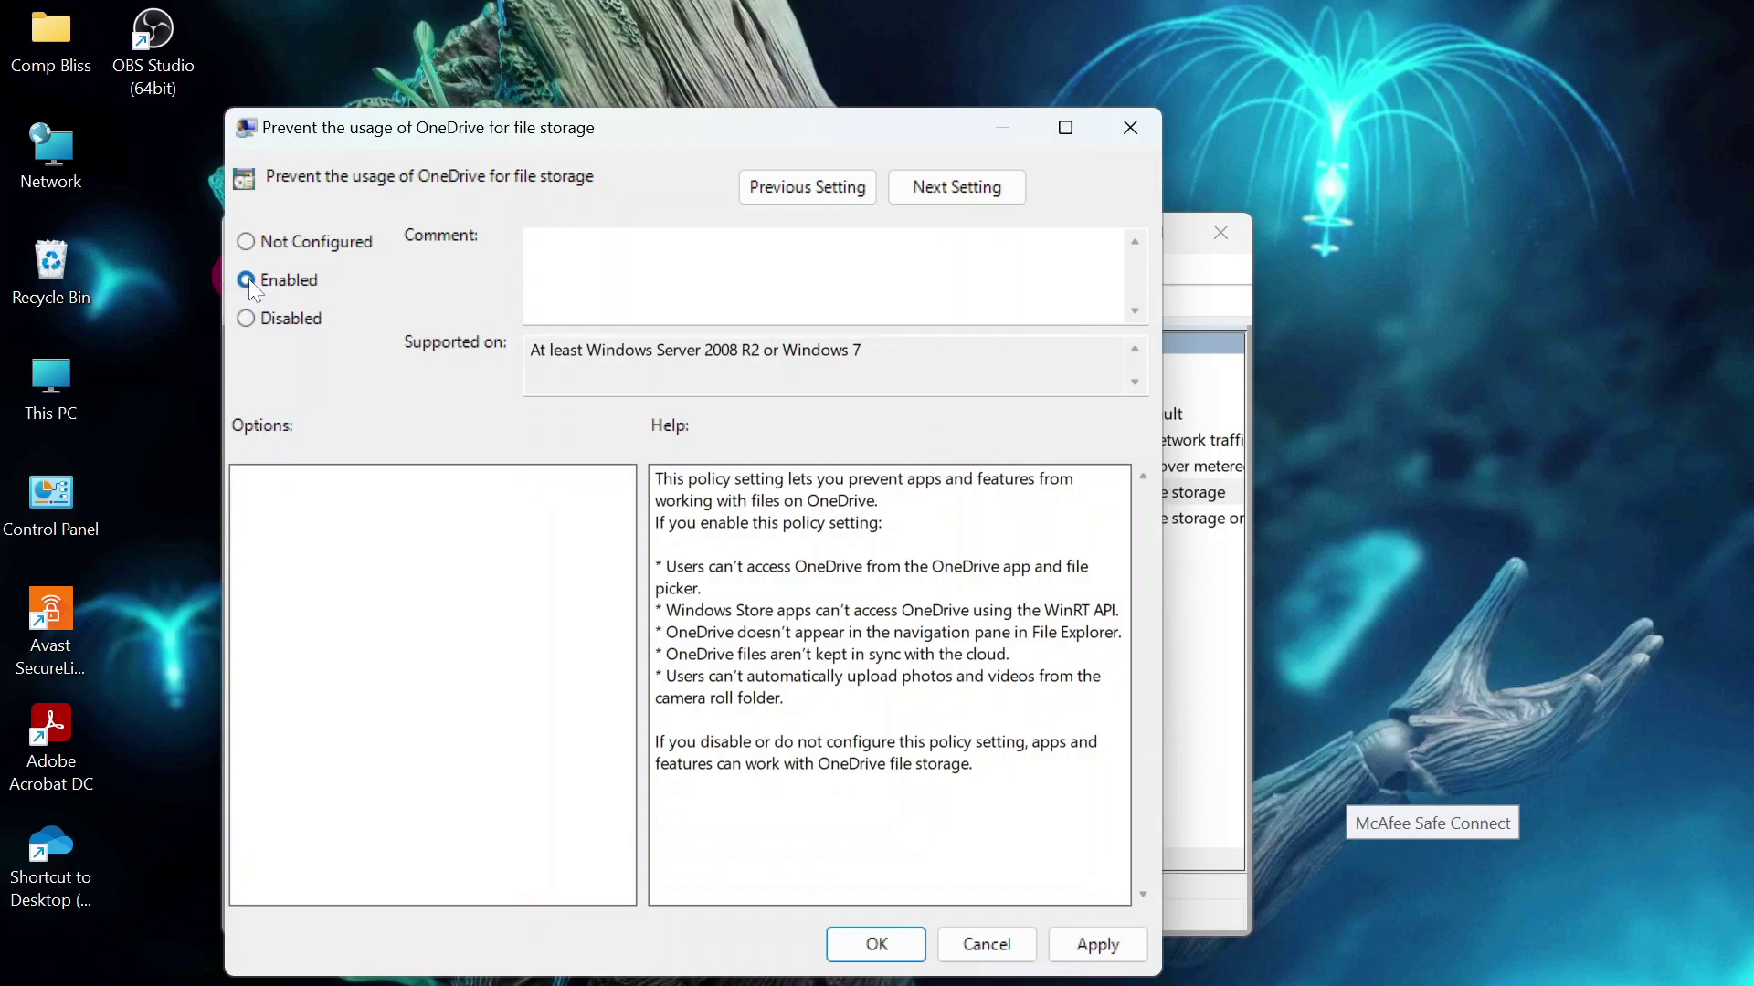
{"action": "left_click", "coordinate": [247, 279]}
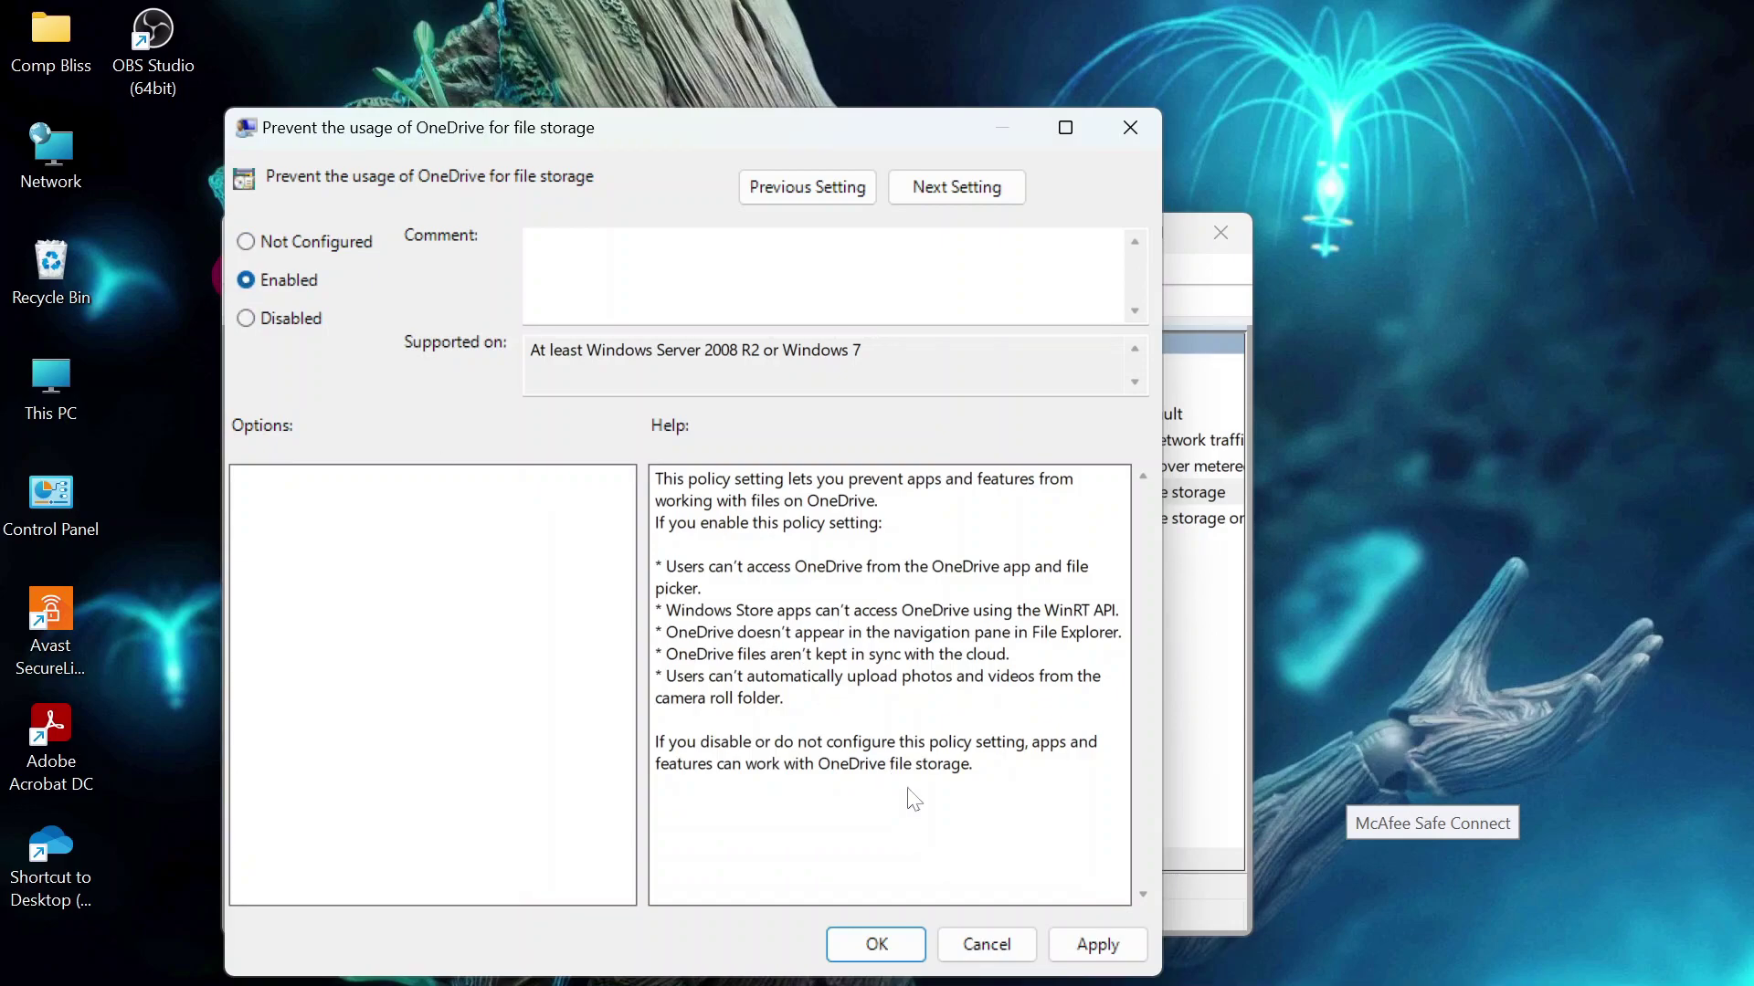
{"action": "left_click", "coordinate": [1087, 950]}
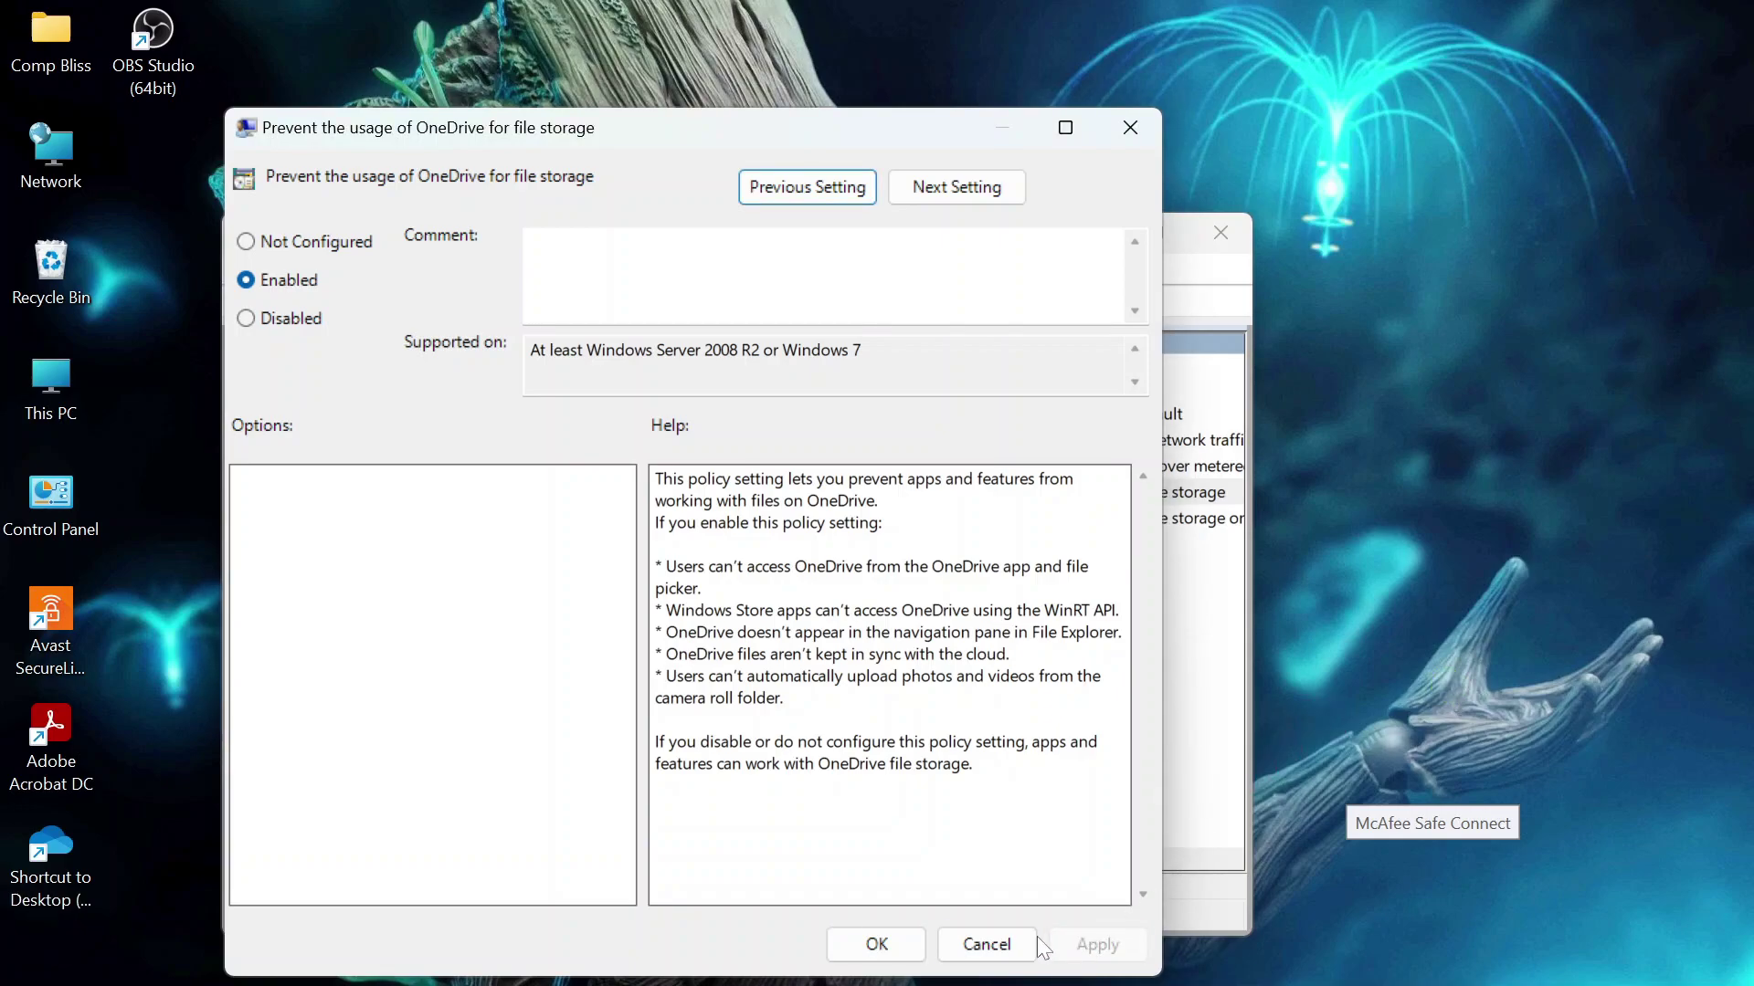
{"action": "left_click", "coordinate": [872, 947]}
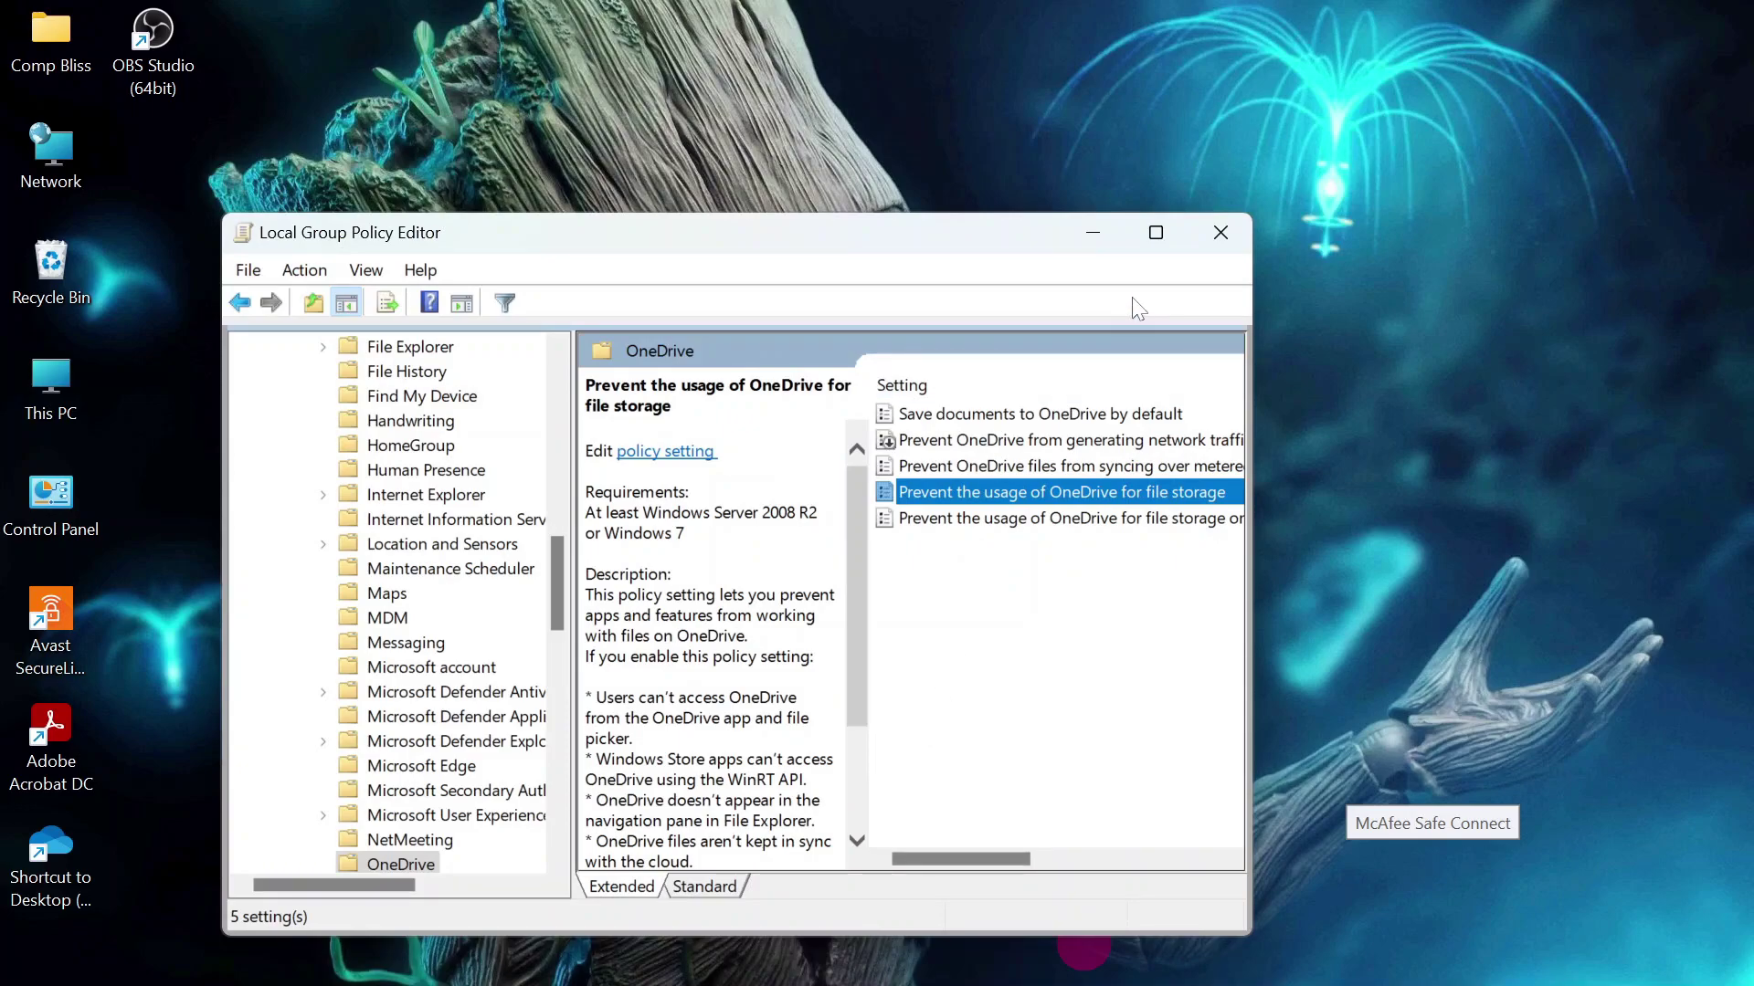
{"action": "left_click", "coordinate": [1089, 236]}
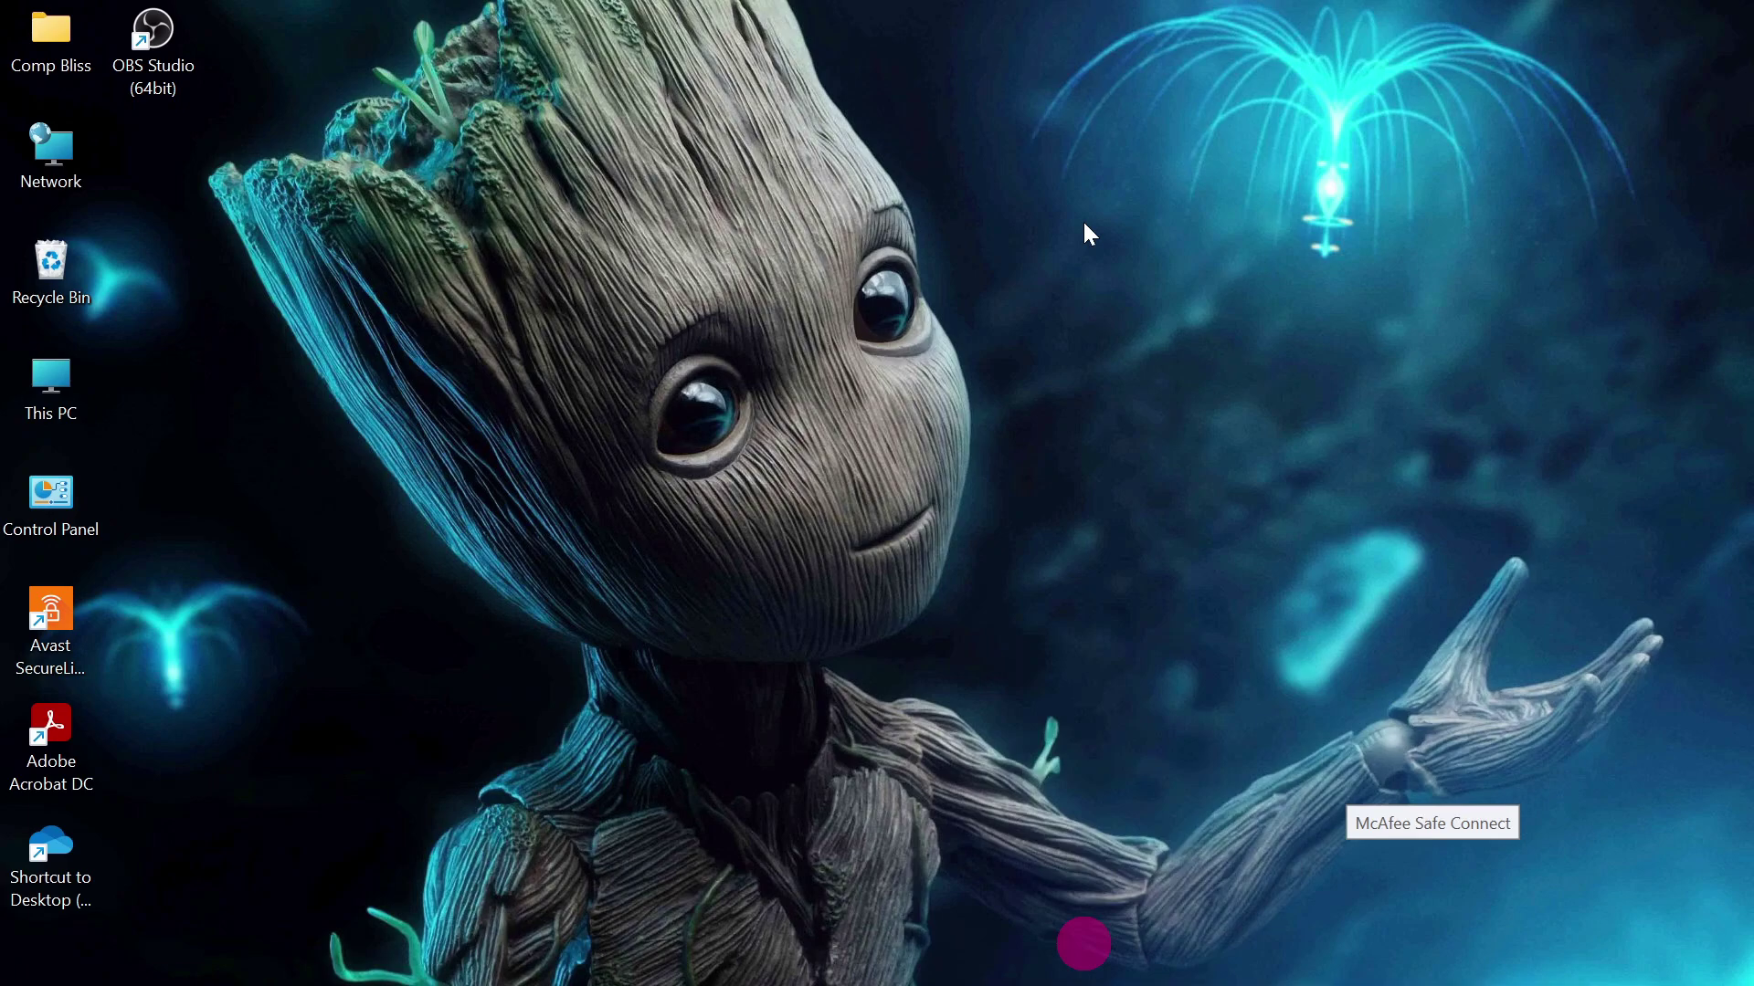
- Launch cmd via Run, execute gpupdate /force, then minimize Command Prompt
{"action": "key", "text": "super+r"}
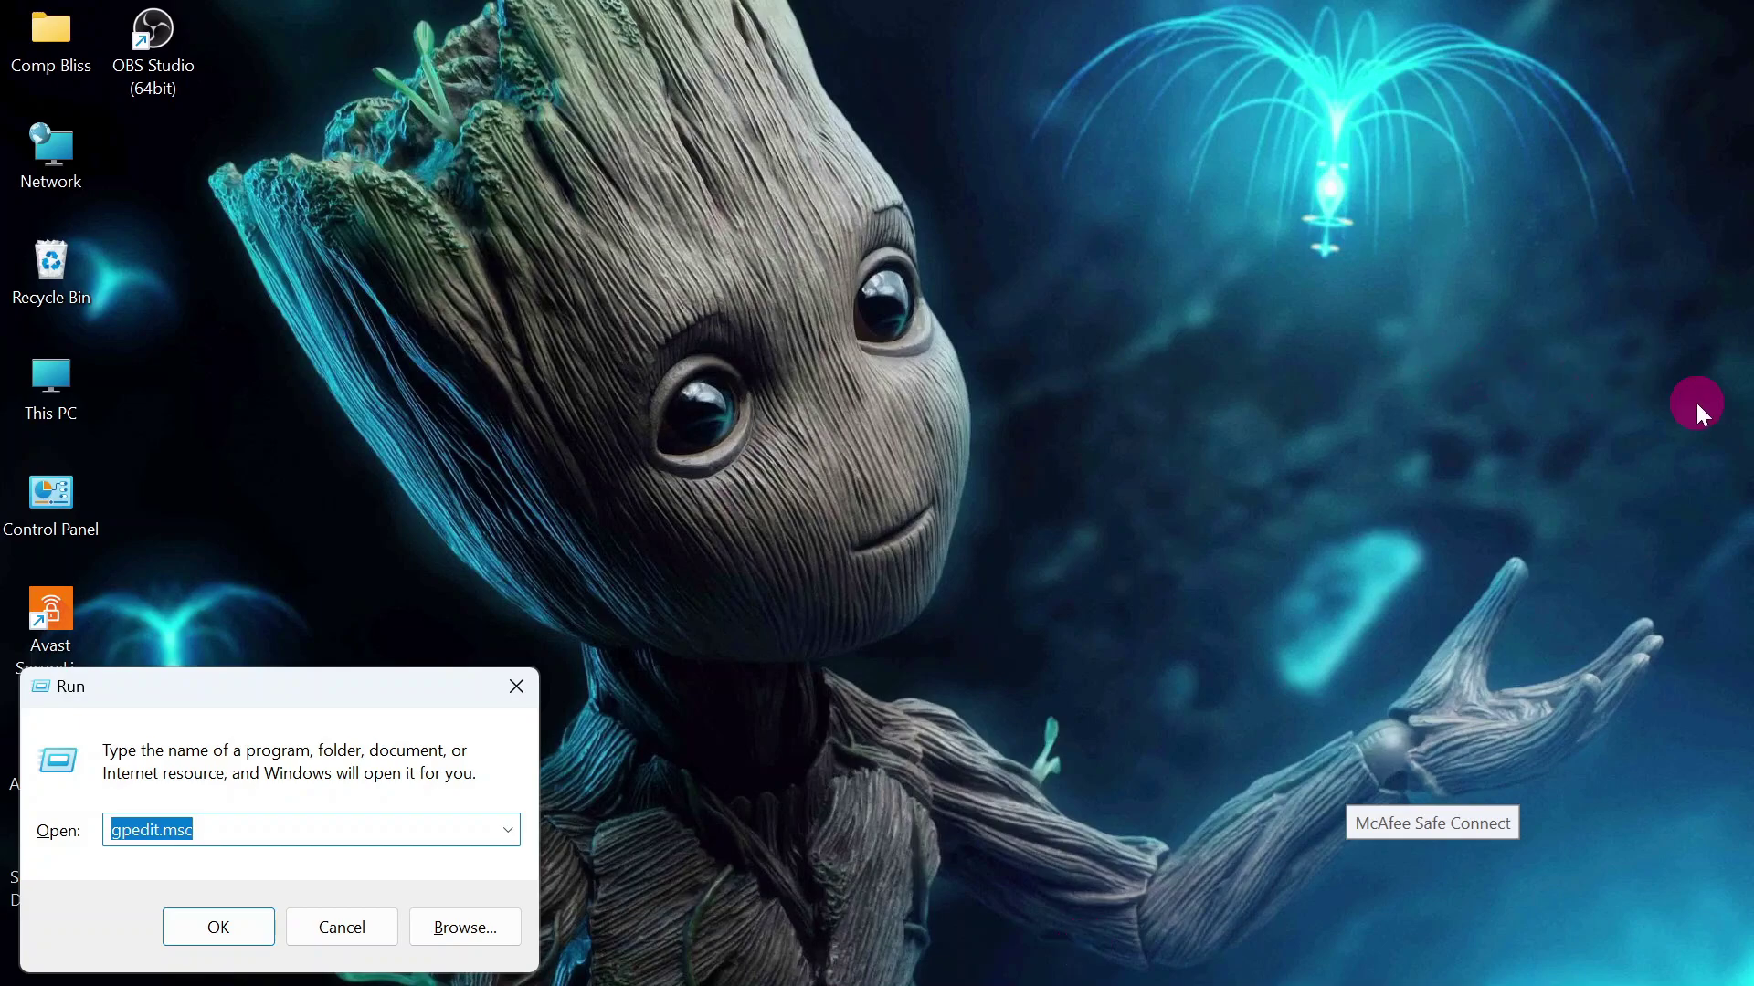
{"action": "type", "text": "cmd"}
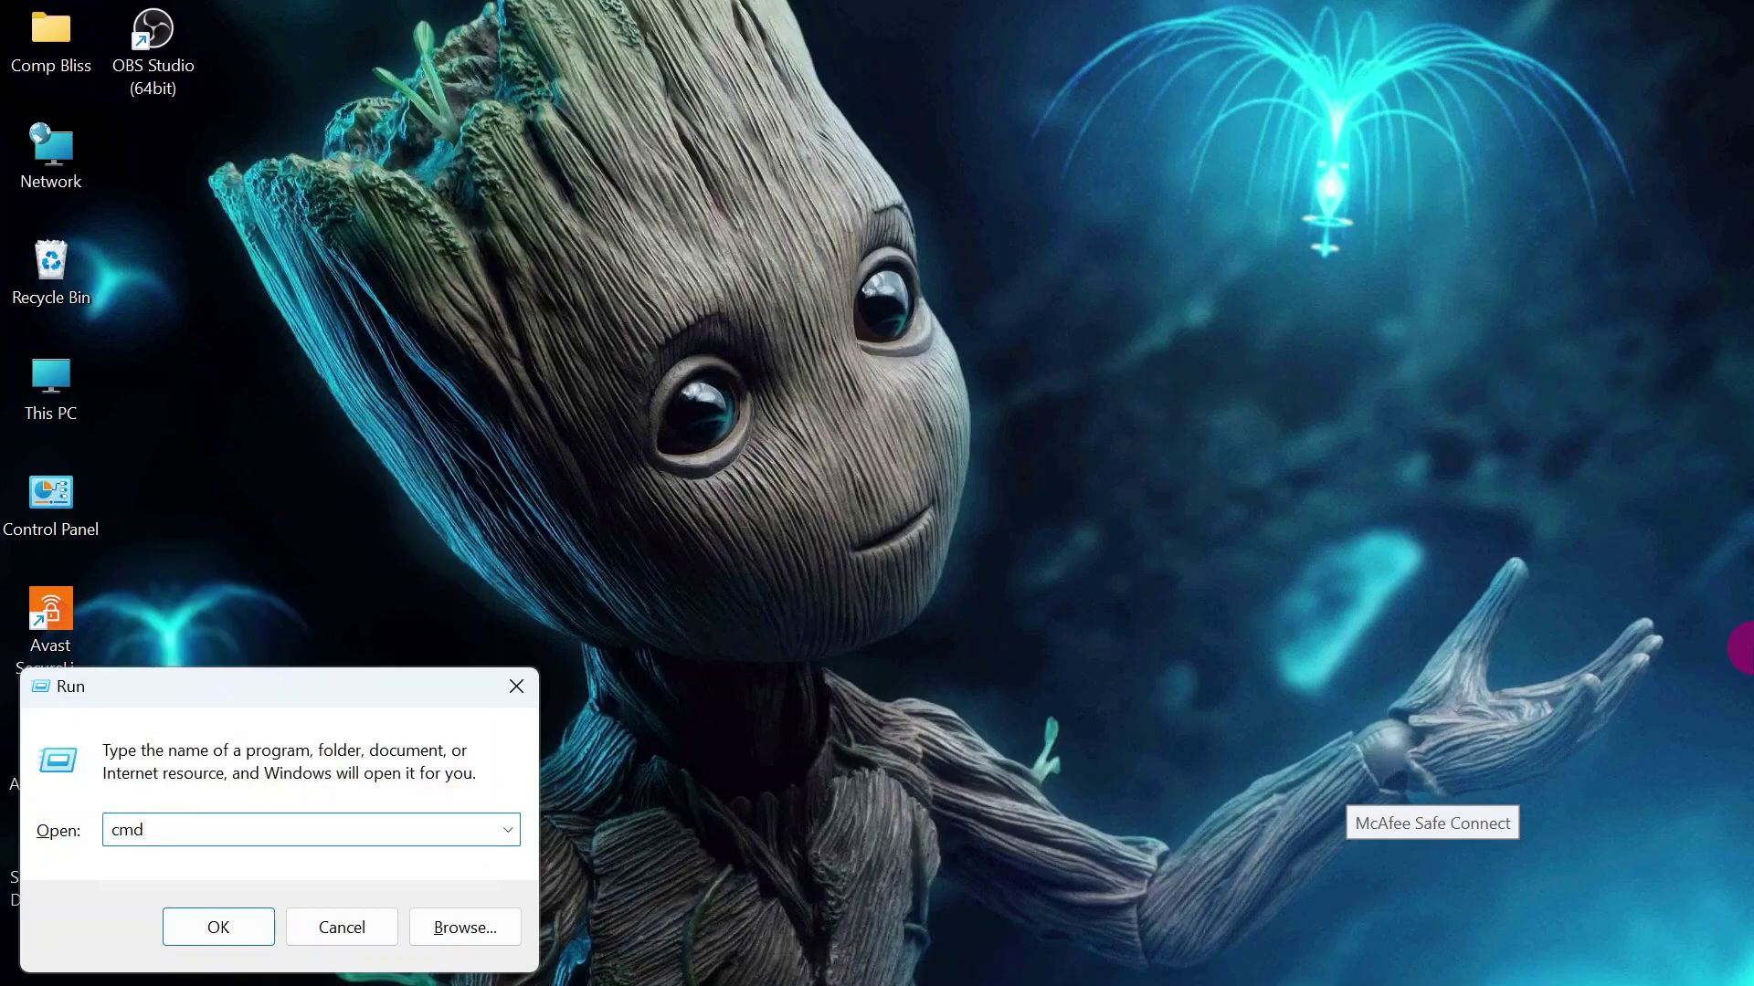
{"action": "key", "text": "Return"}
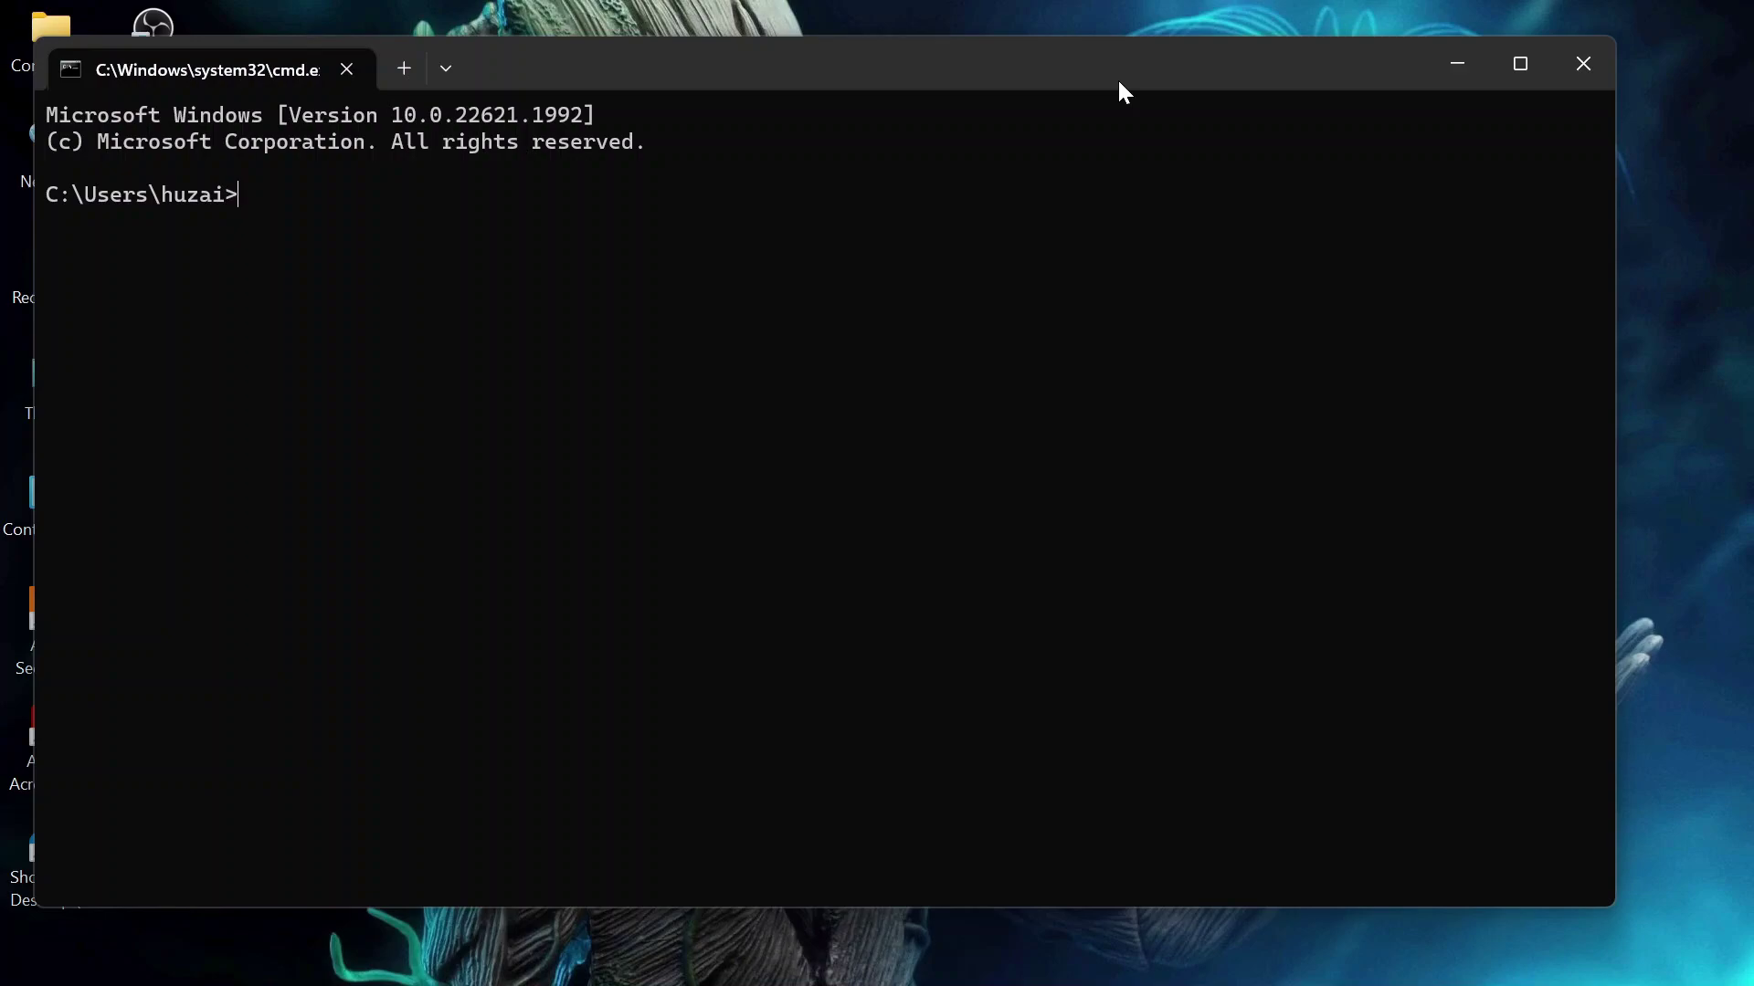
{"action": "type", "text": "gpupdate /force"}
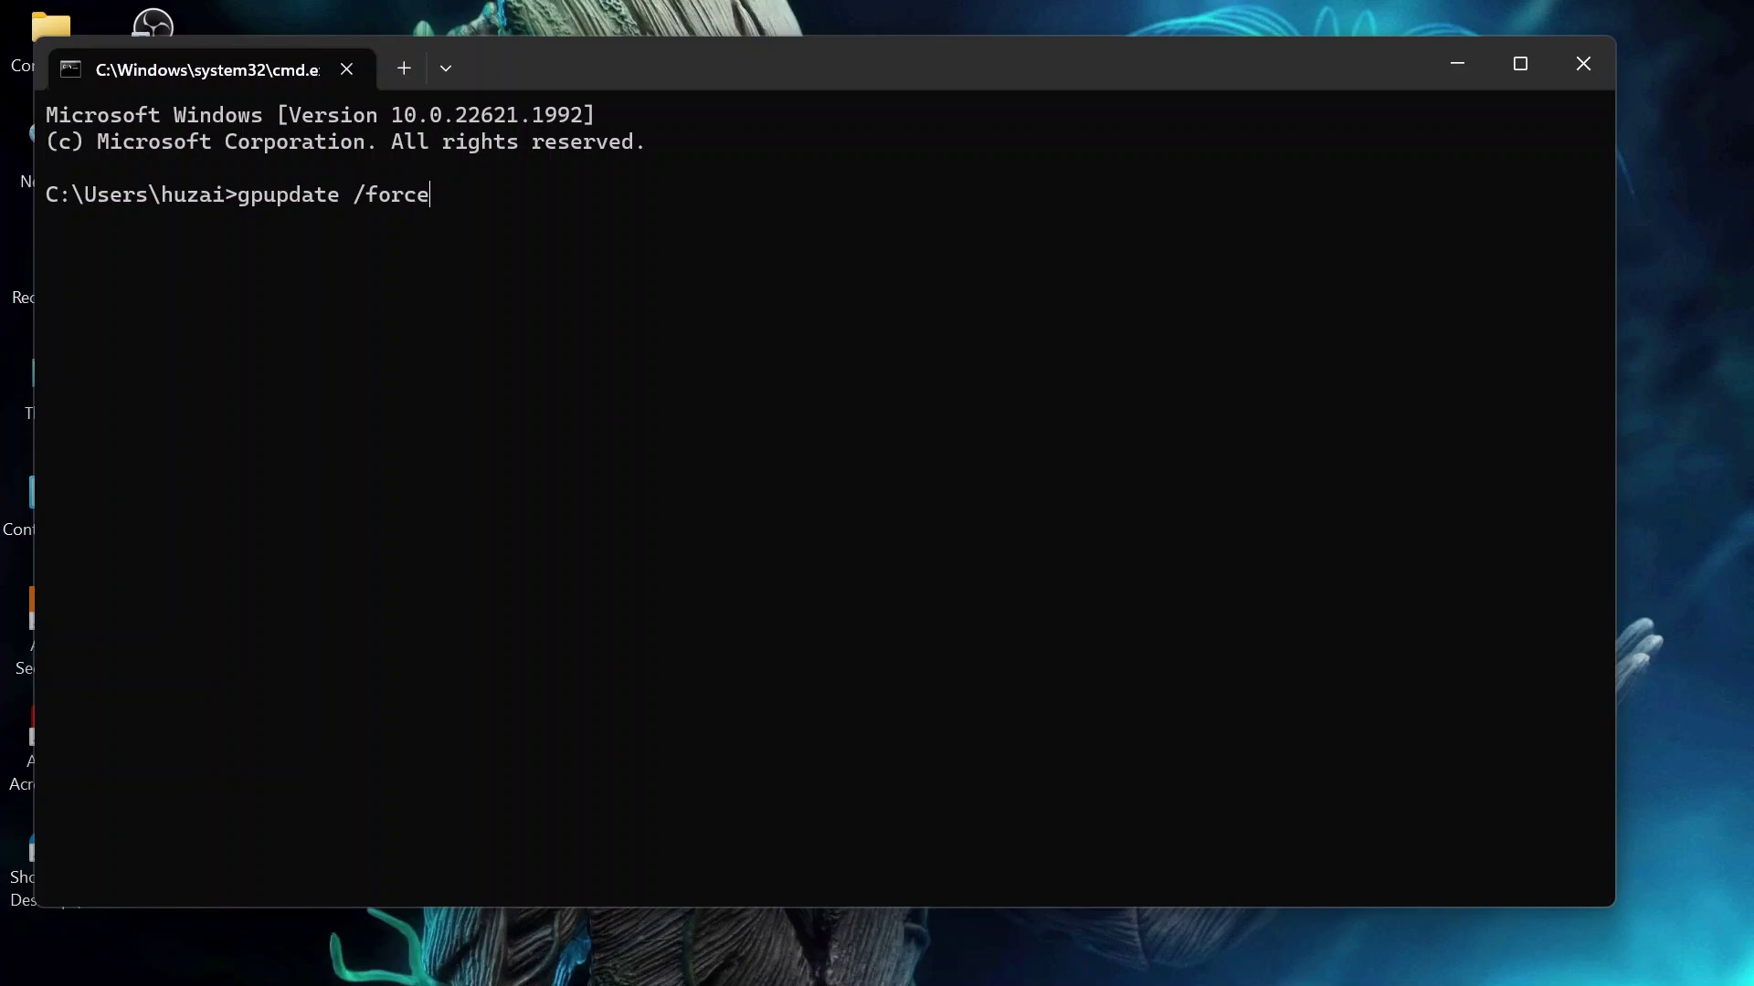
{"action": "key", "text": "Return"}
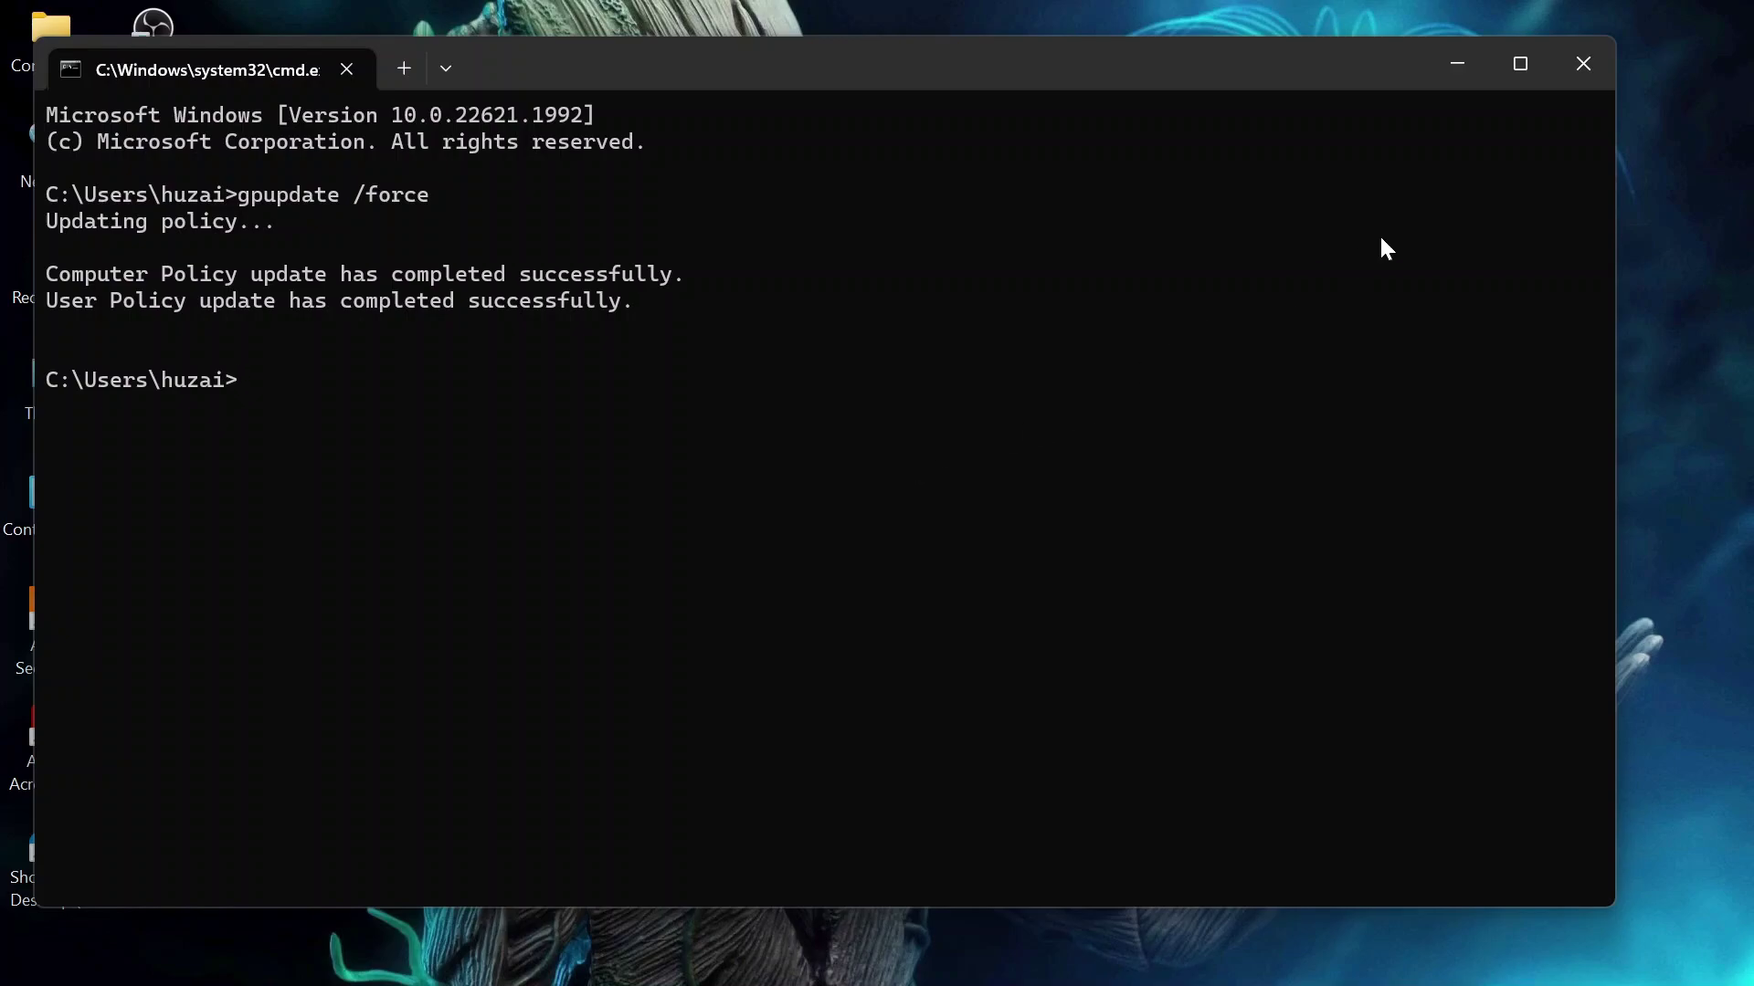
{"action": "left_click", "coordinate": [1459, 64]}
{"action": "mouse_move", "coordinate": [844, 983]}
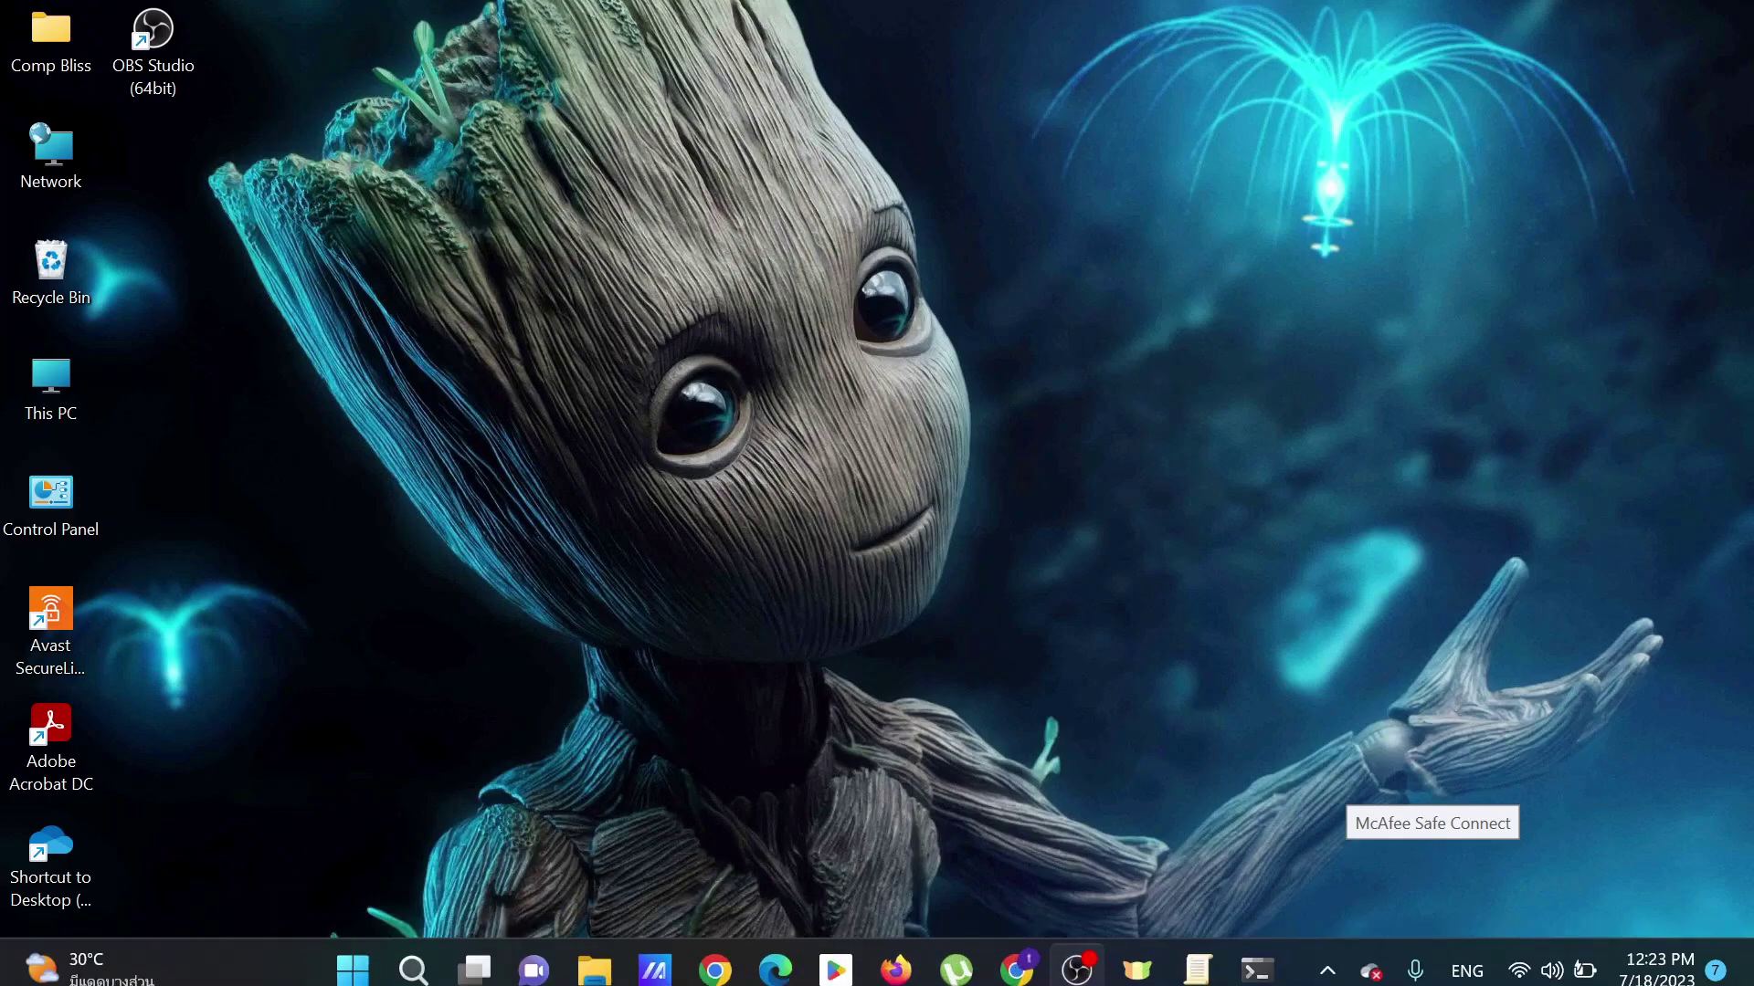
- Bring the Local Group Policy Editor back to the front from the taskbar
{"action": "mouse_move", "coordinate": [1070, 983]}
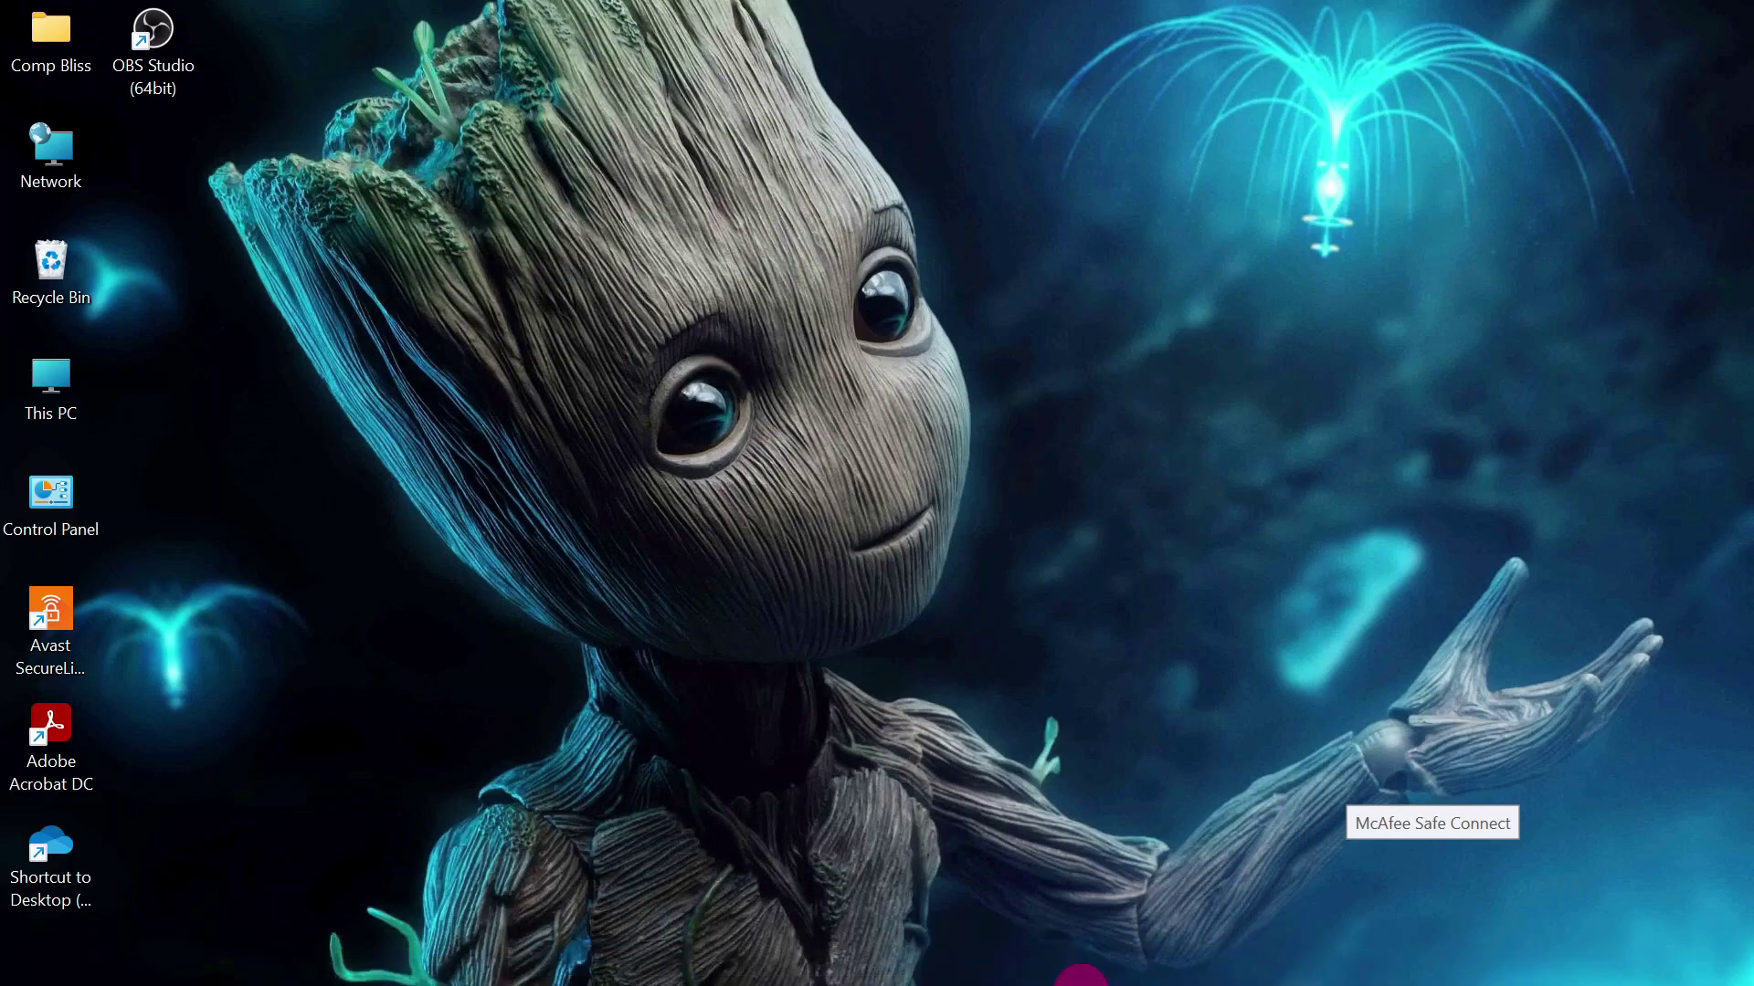
{"action": "key", "text": "super"}
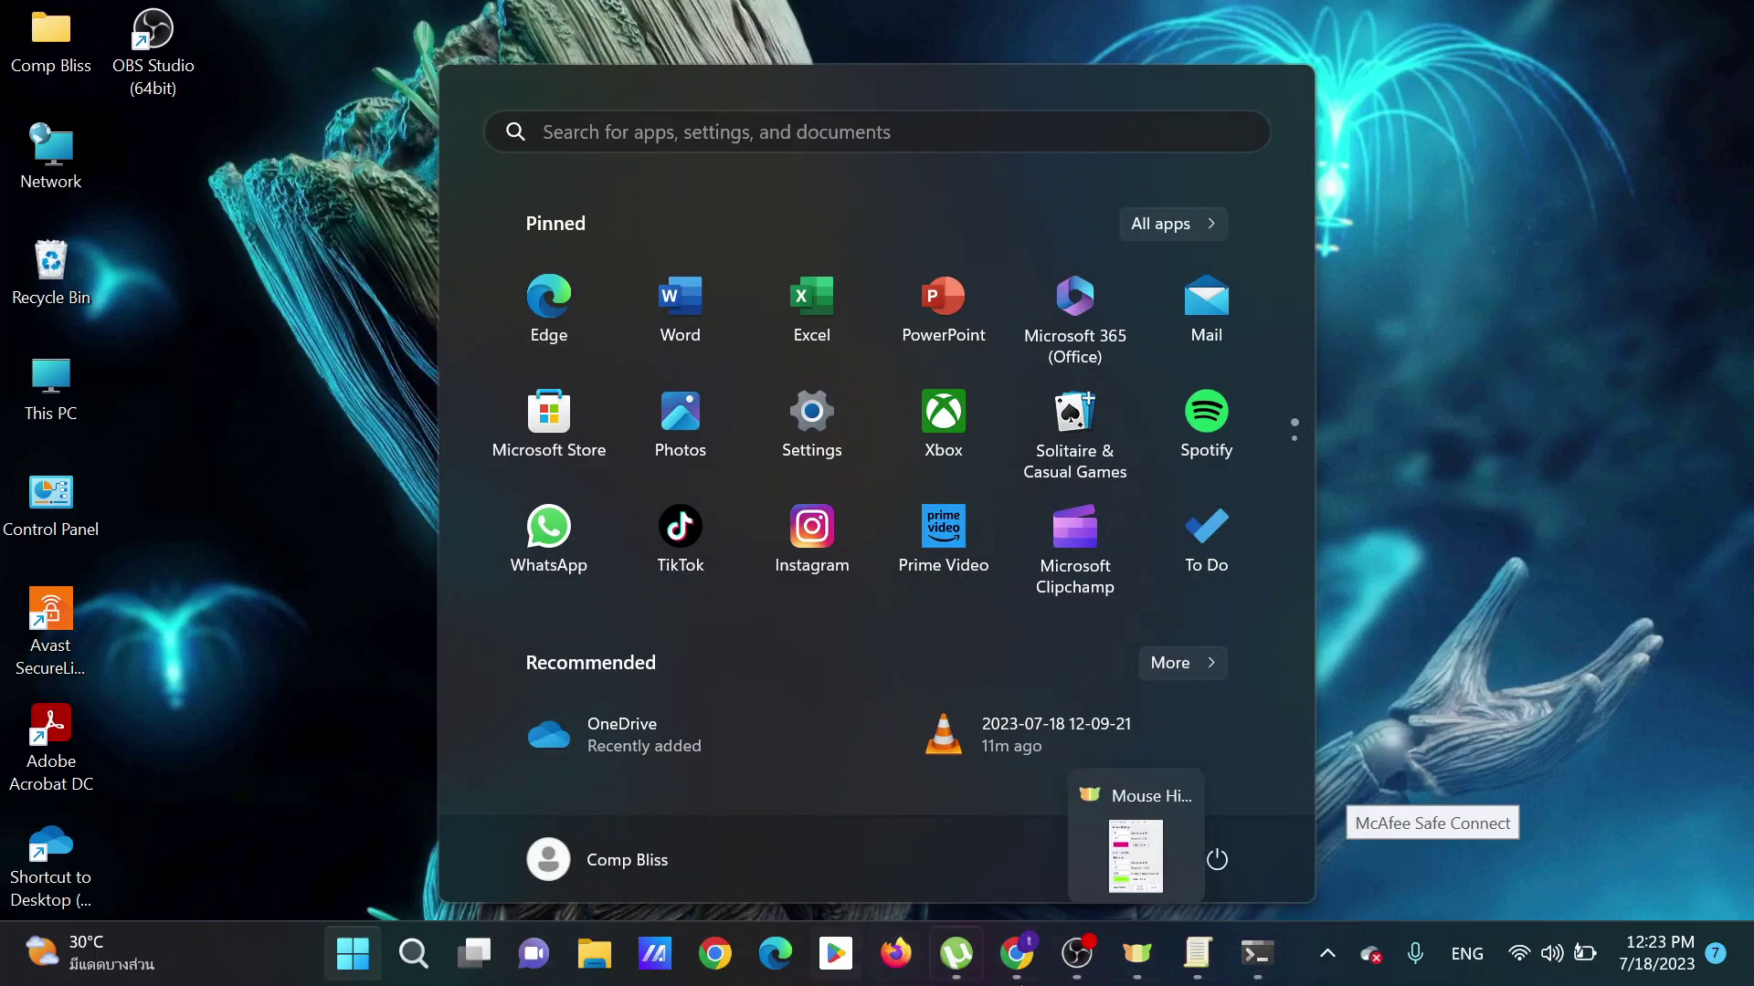
{"action": "left_click", "coordinate": [1198, 952]}
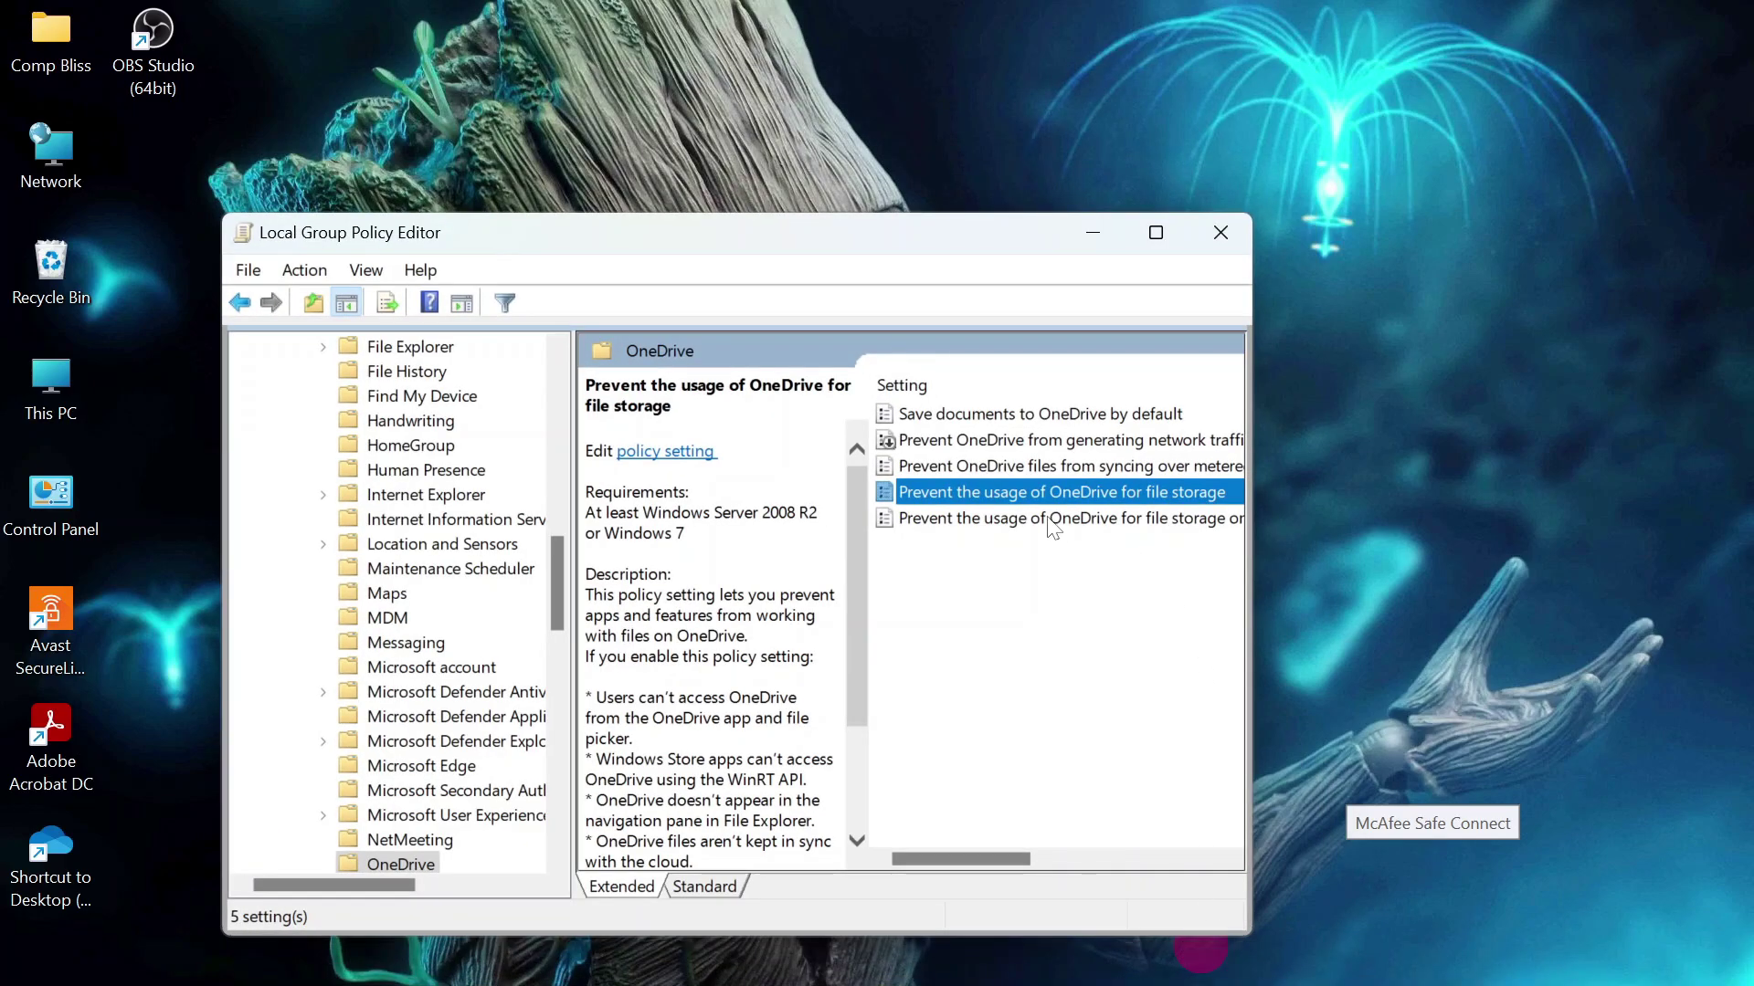
- Review the OneDrive file storage policy's Disabled and Not Configured options, close unapplied, and exit the editor
{"action": "double_click", "coordinate": [989, 490]}
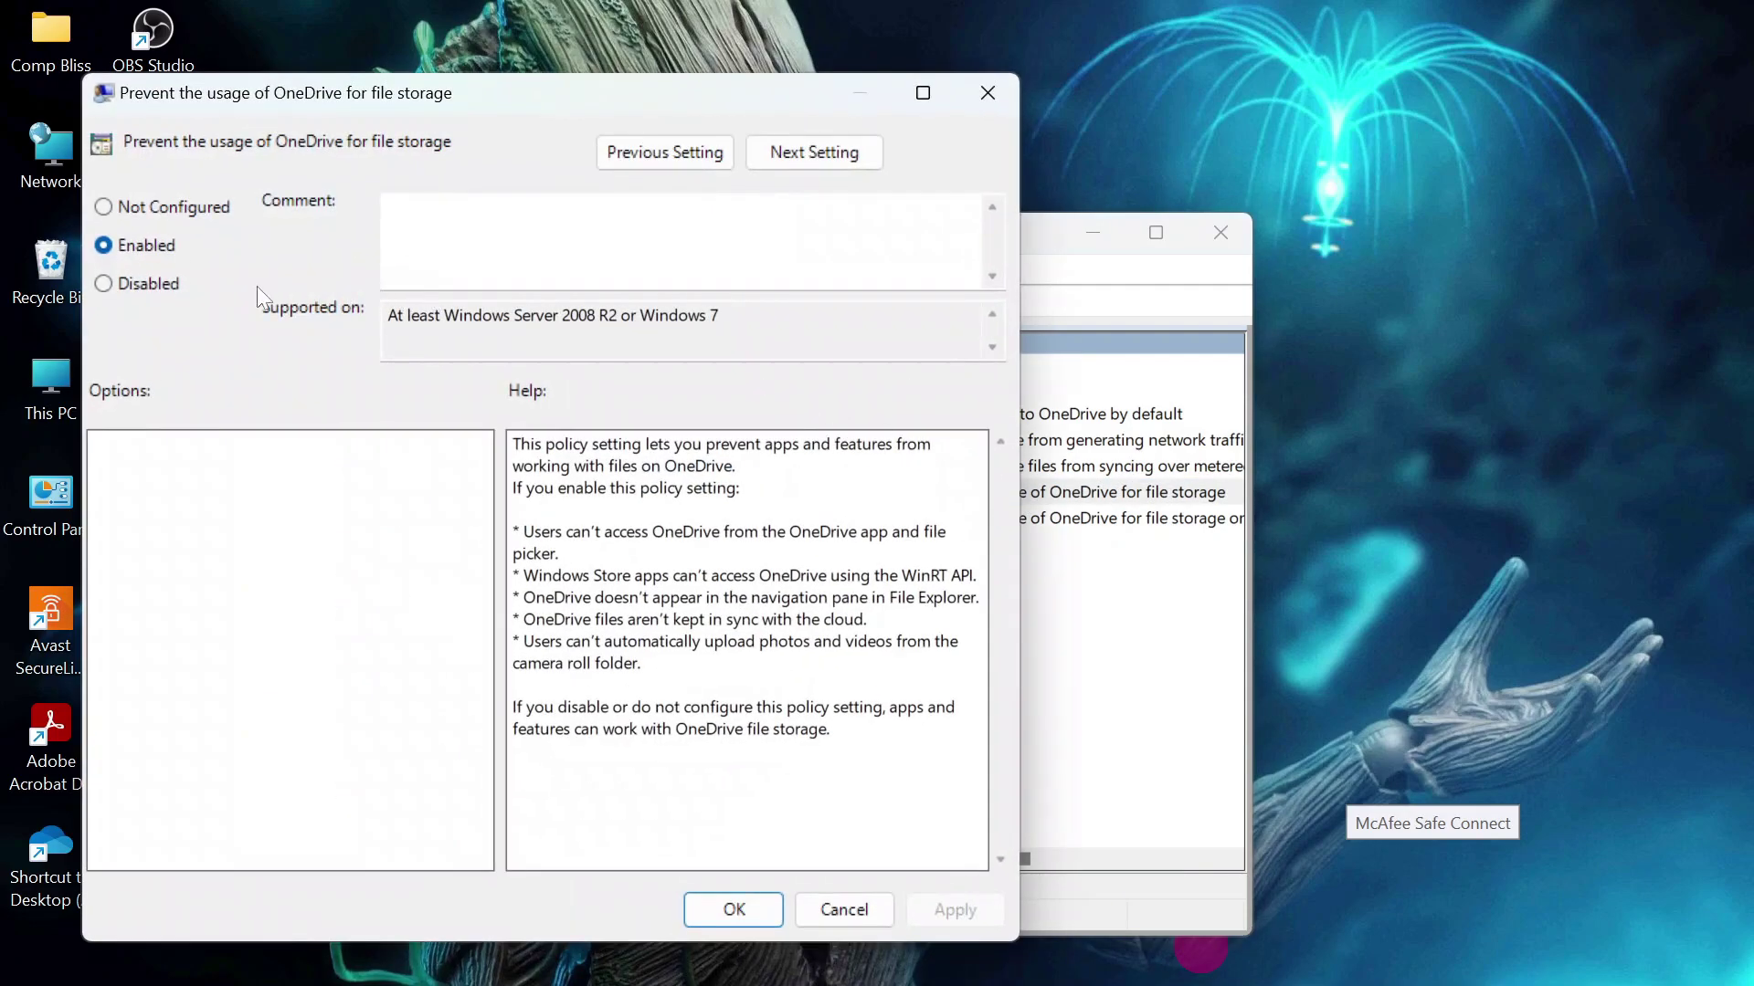
{"action": "left_click", "coordinate": [148, 287]}
{"action": "left_click", "coordinate": [167, 210]}
{"action": "left_click", "coordinate": [976, 94]}
{"action": "key", "text": "alt+F4"}
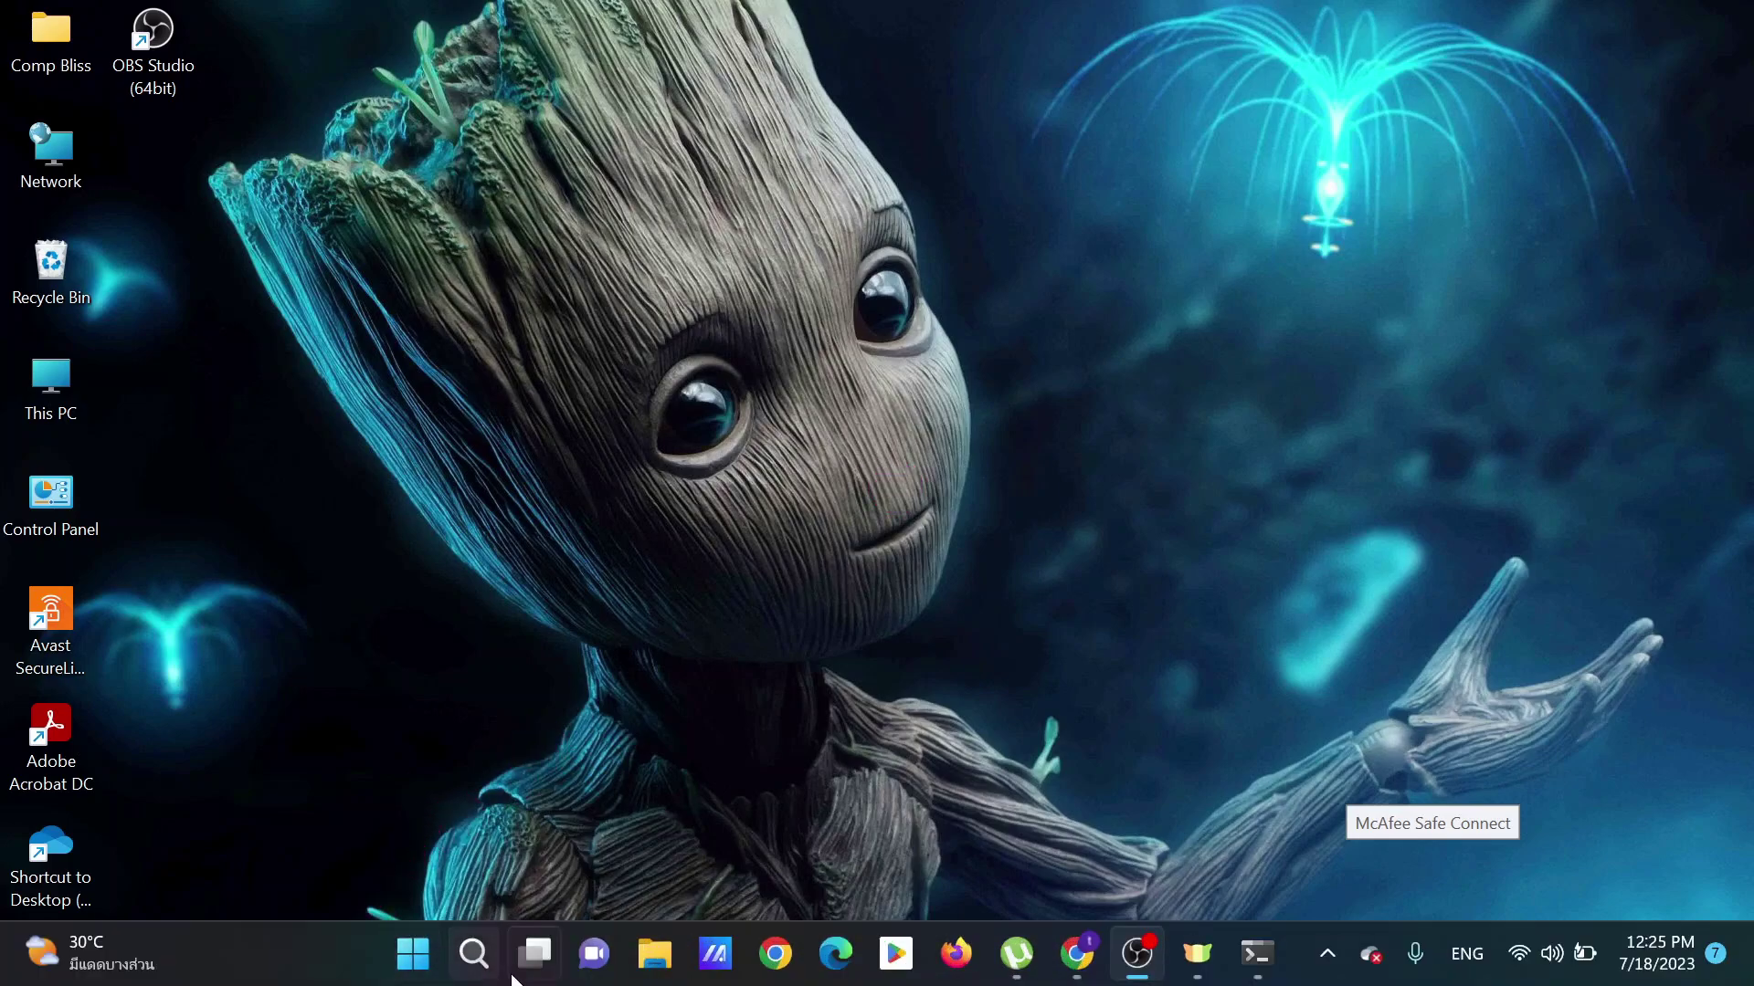
- Launch Settings from Start and go to Apps > Installed apps
{"action": "left_click", "coordinate": [413, 954]}
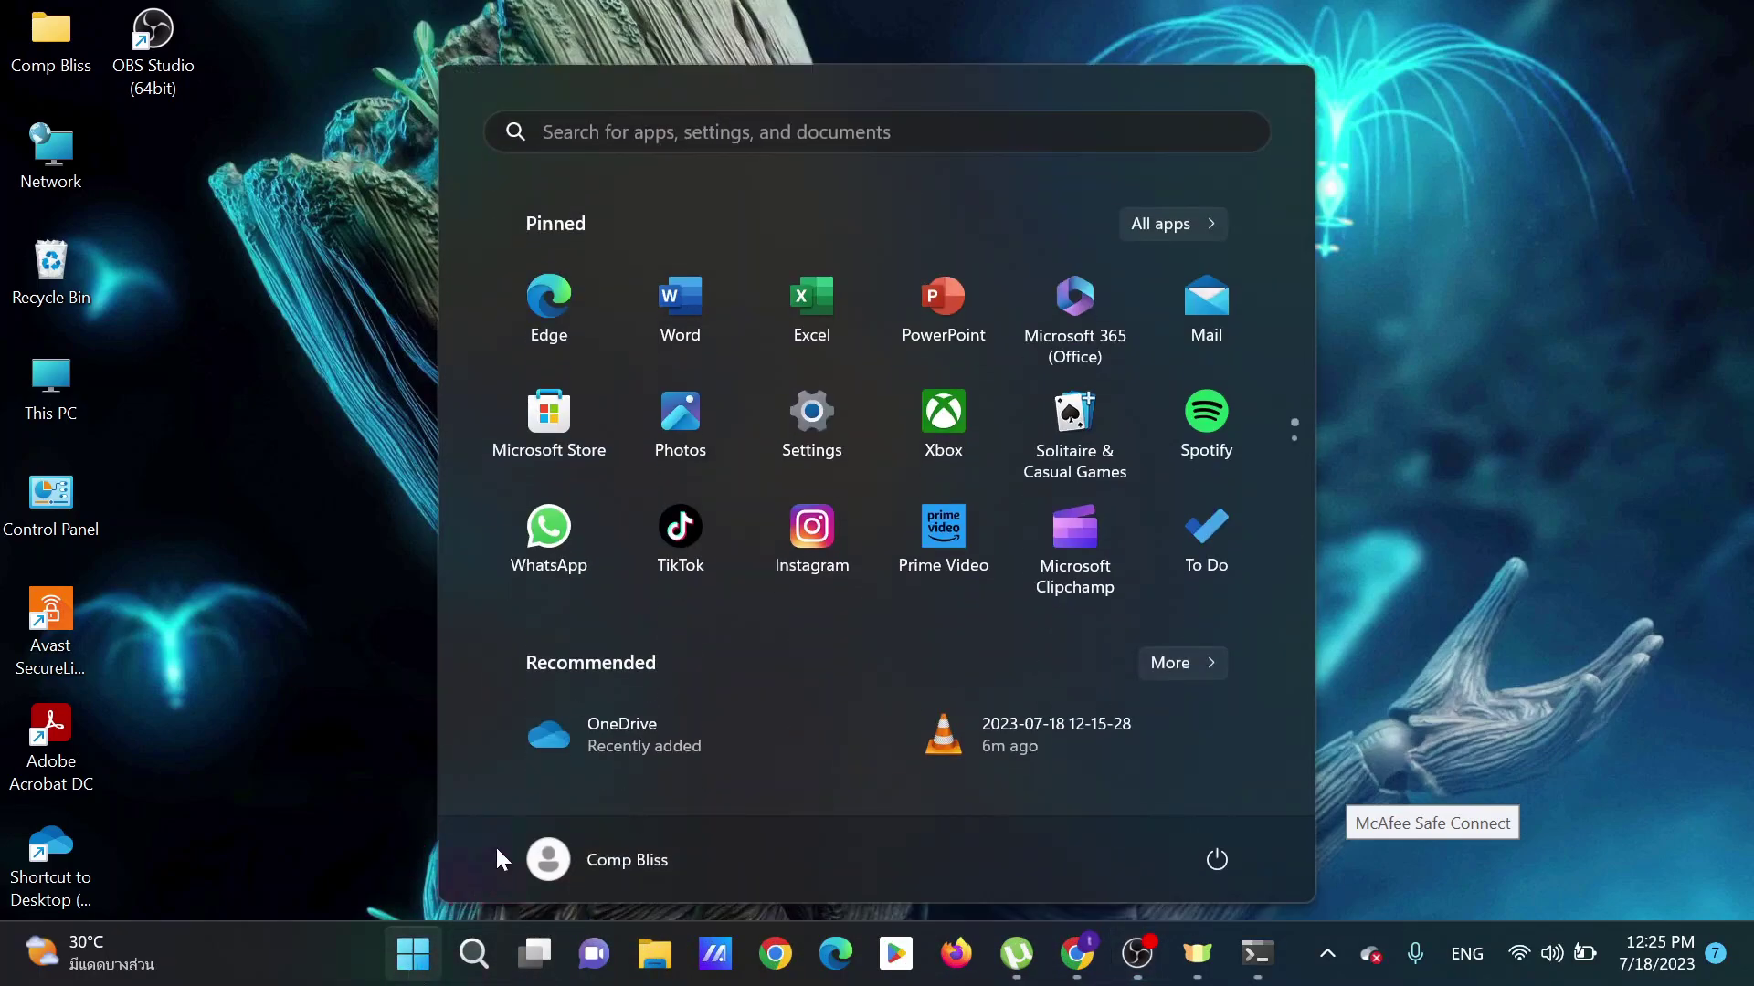
{"action": "left_click", "coordinate": [794, 410]}
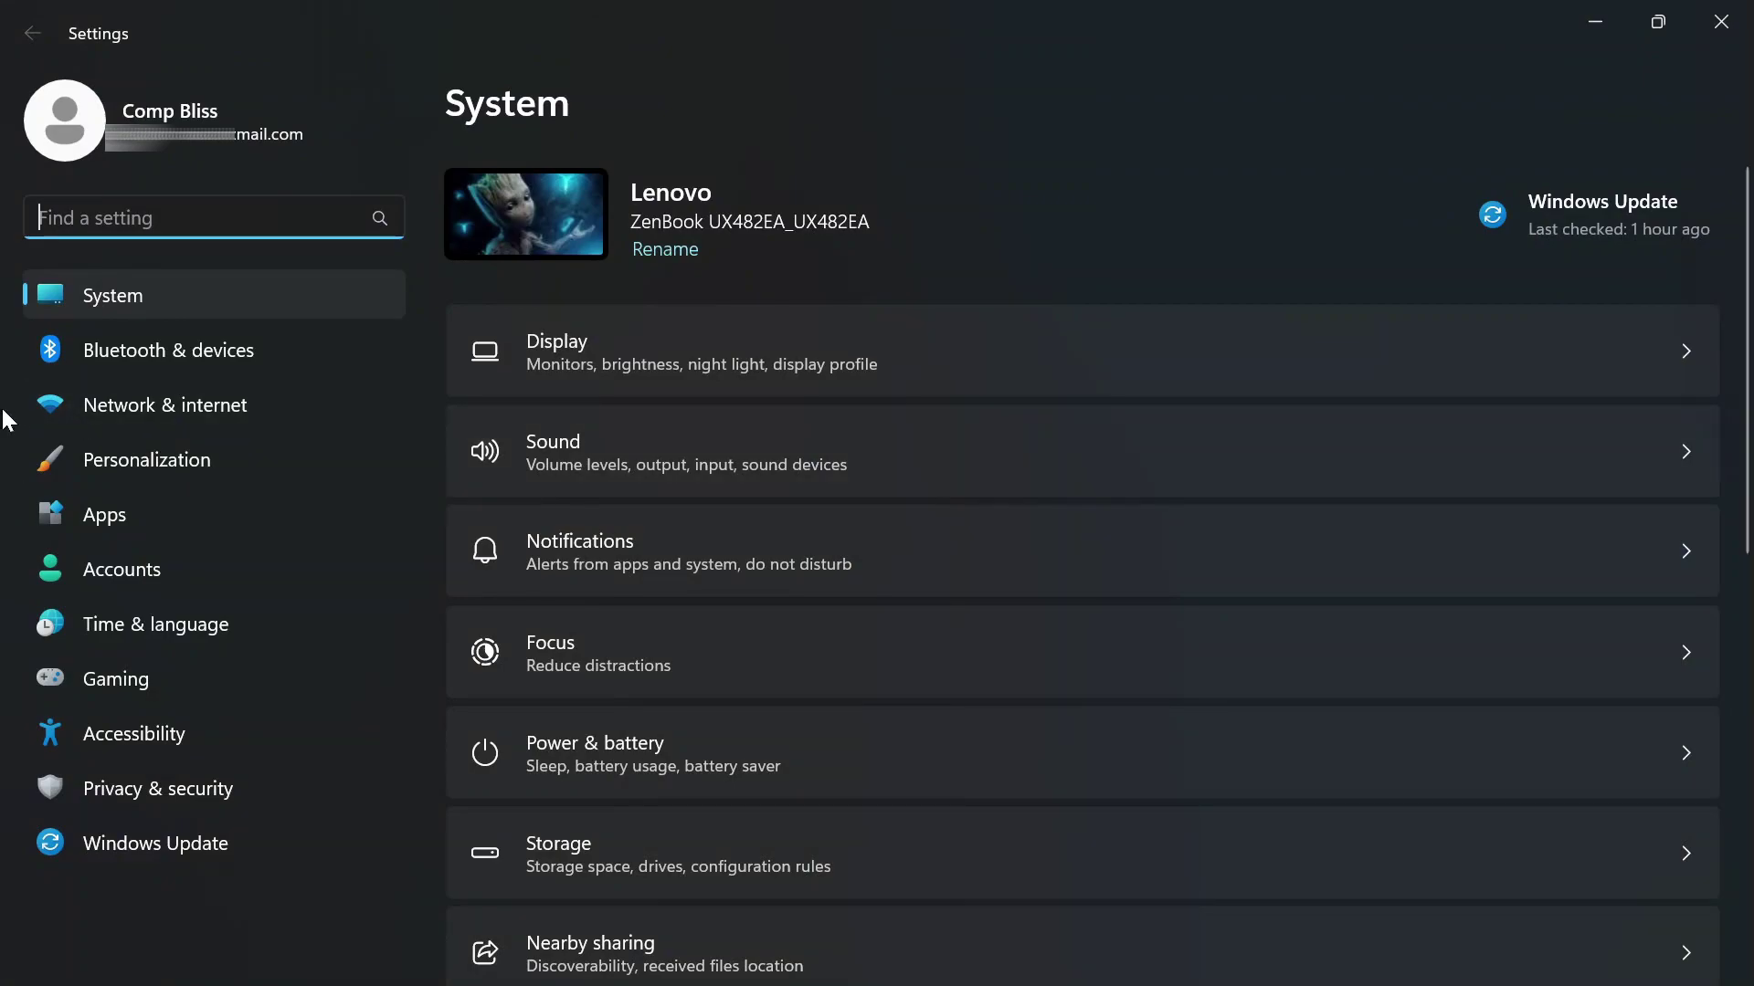
{"action": "left_click", "coordinate": [107, 521]}
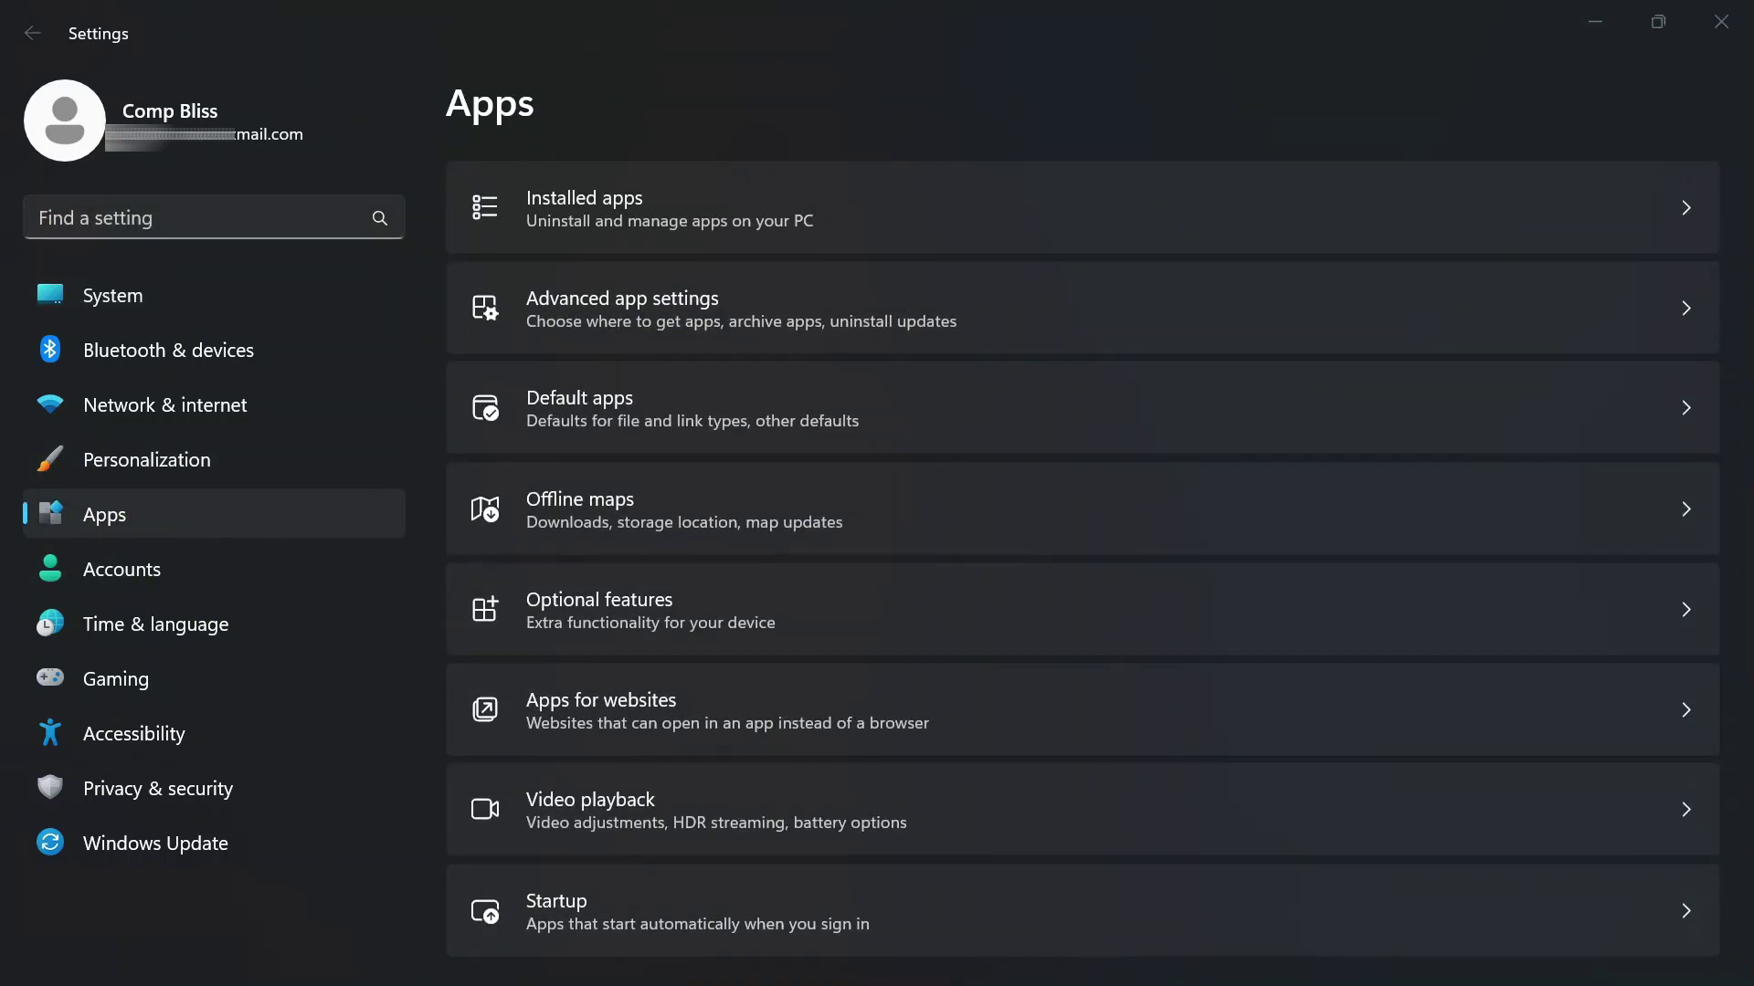
{"action": "left_click", "coordinate": [783, 174]}
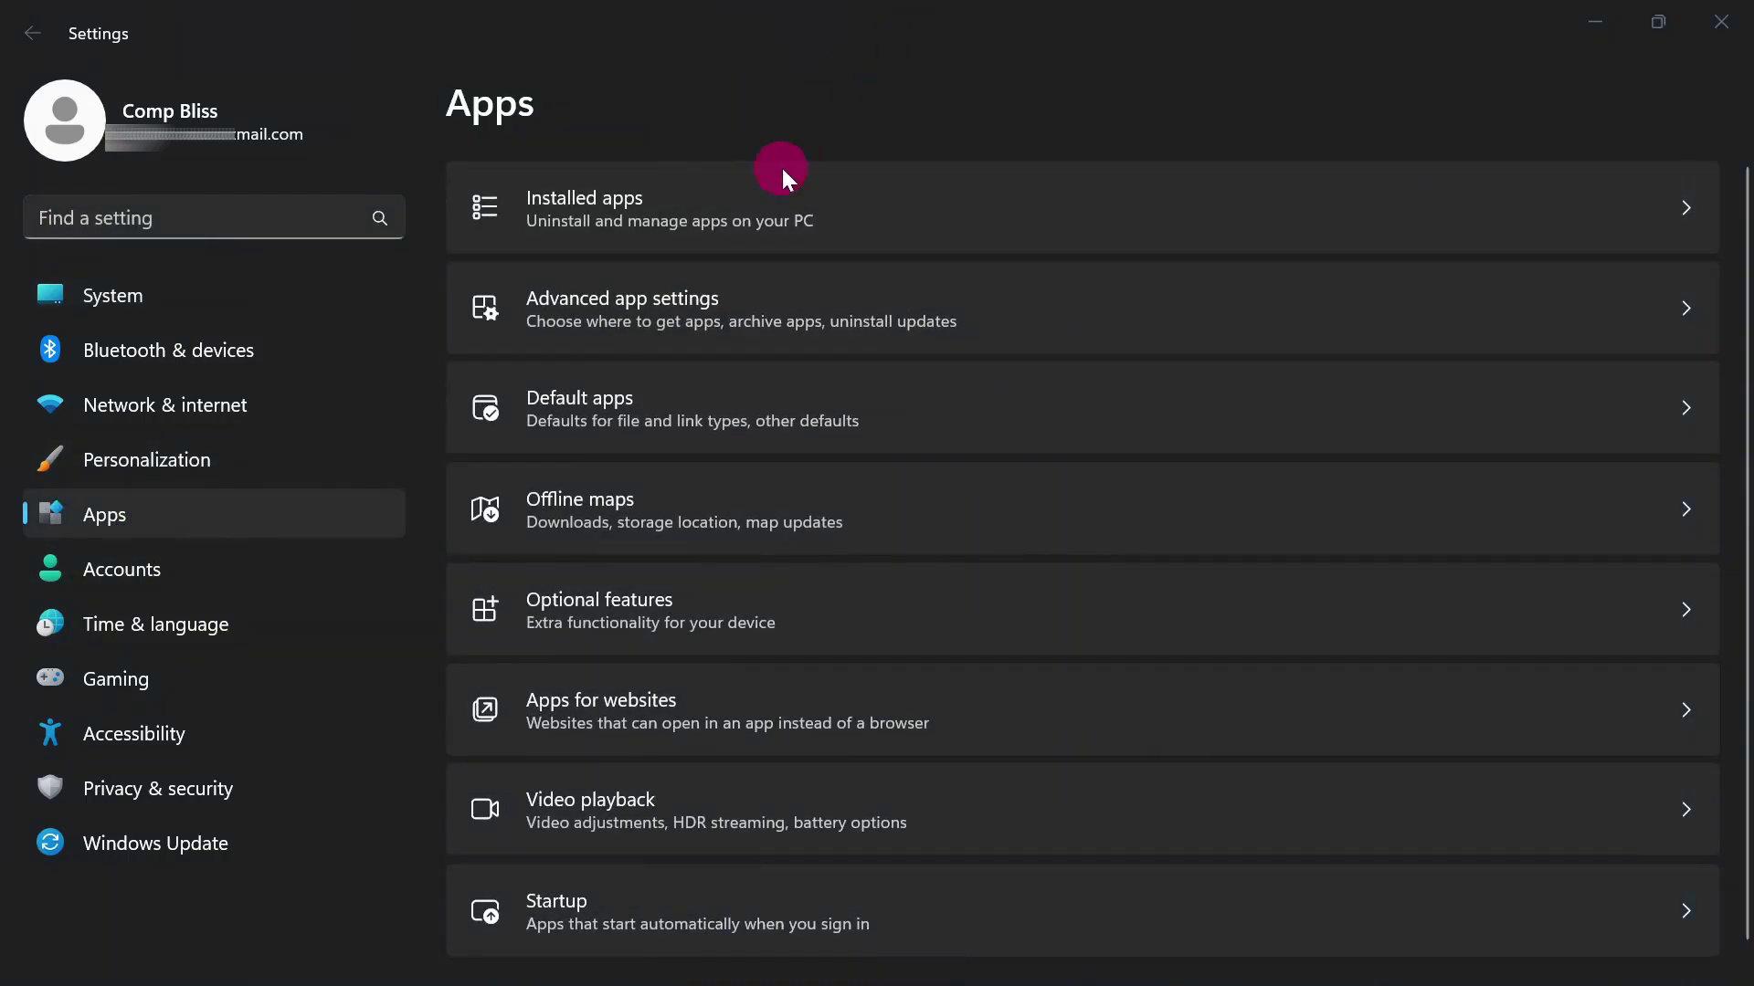
{"action": "left_click", "coordinate": [887, 210]}
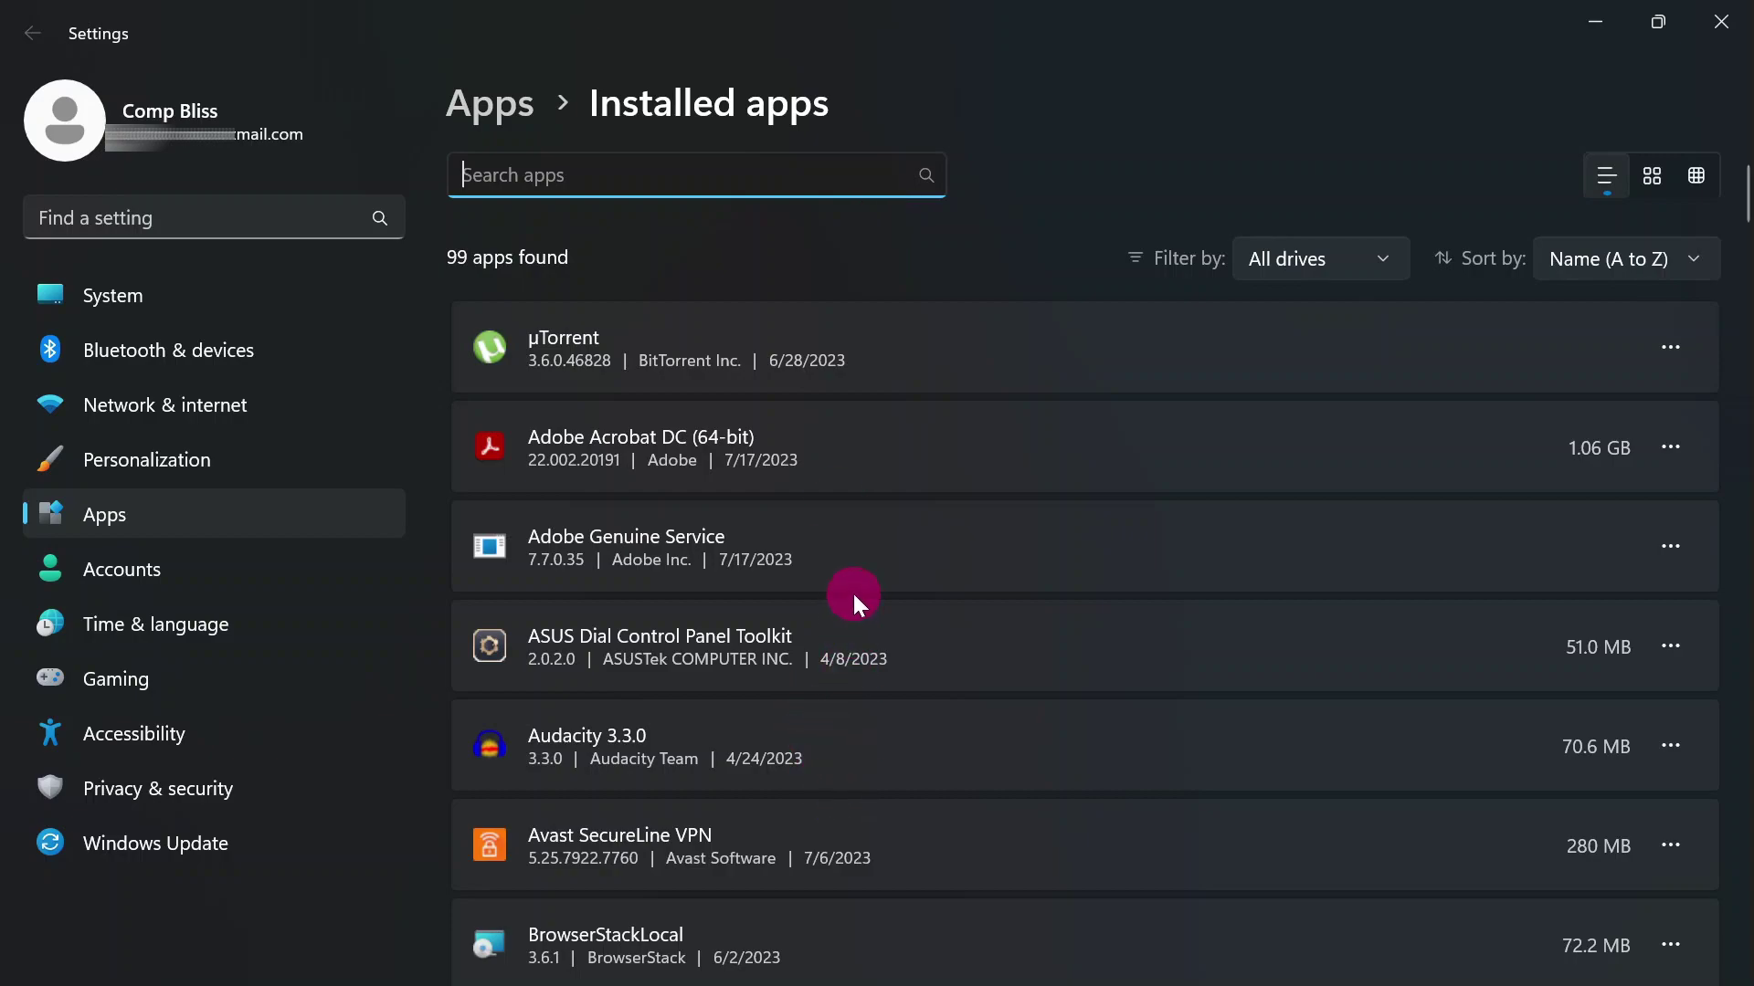
- Scroll the installed apps list down to the OneDrive entry (38.6 MB)
{"action": "scroll", "coordinate": [853, 592], "scroll_direction": "down", "scroll_amount": 3}
{"action": "scroll", "coordinate": [855, 594], "scroll_direction": "down", "scroll_amount": 3}
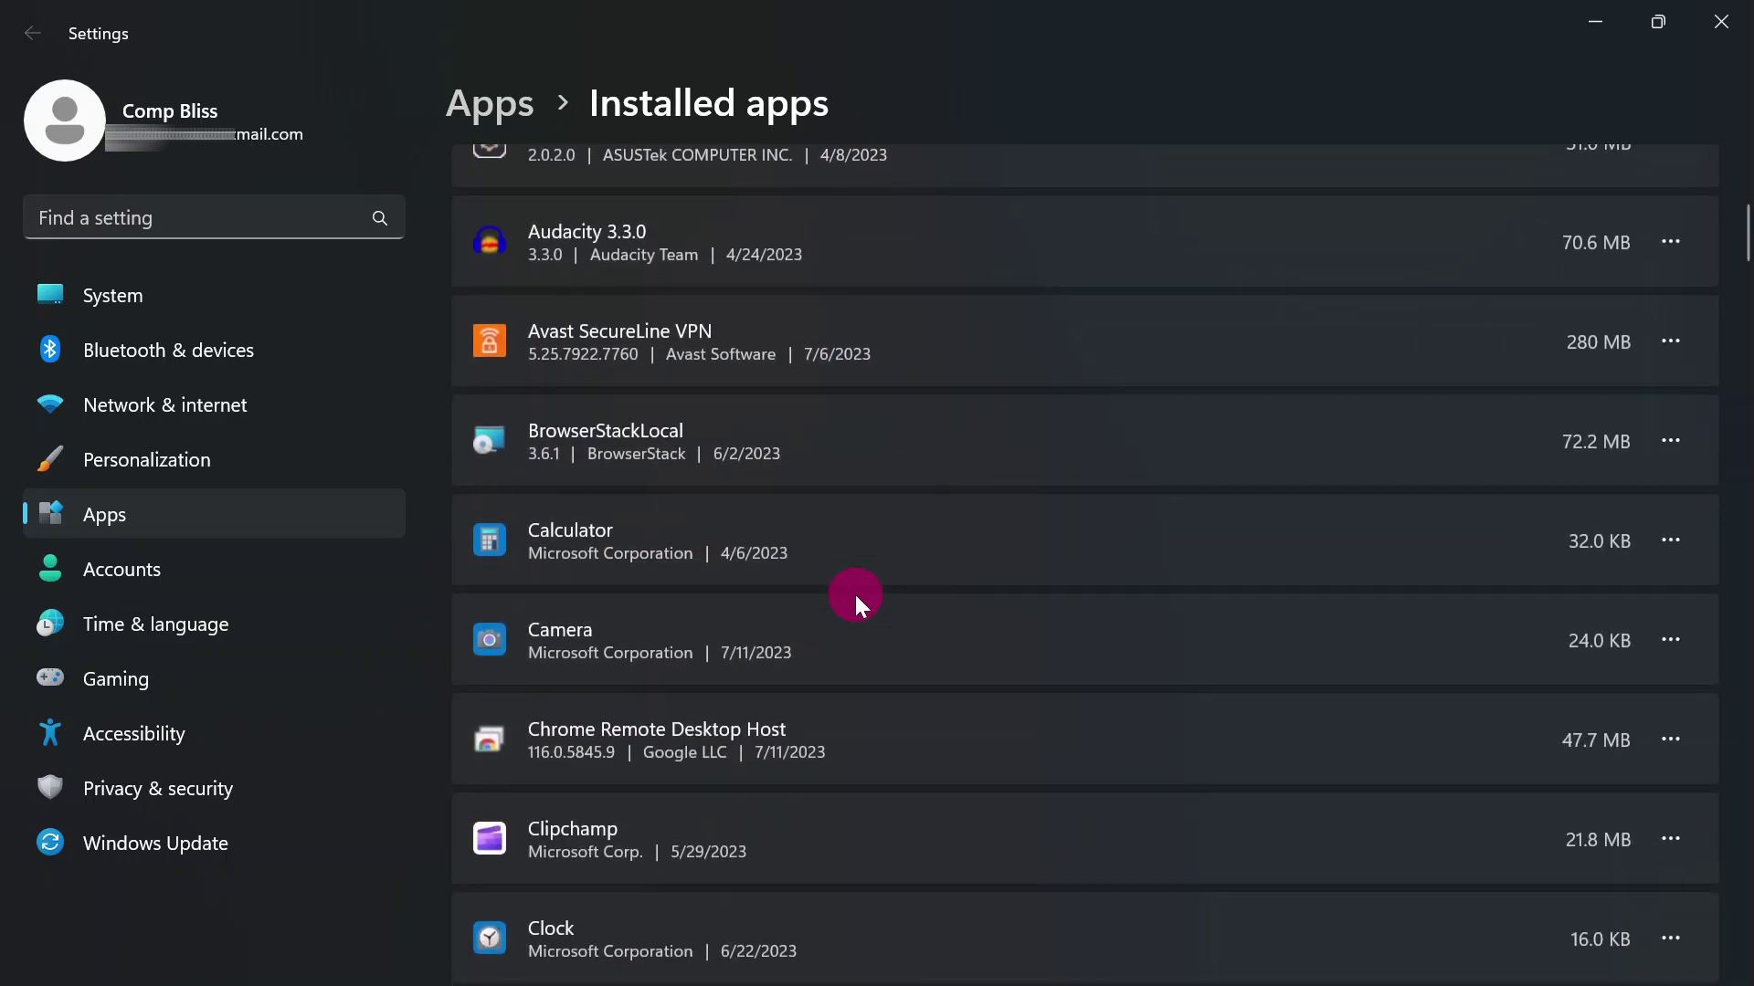
{"action": "scroll", "coordinate": [853, 592], "scroll_direction": "down", "scroll_amount": 4}
{"action": "scroll", "coordinate": [855, 593], "scroll_direction": "down", "scroll_amount": 3}
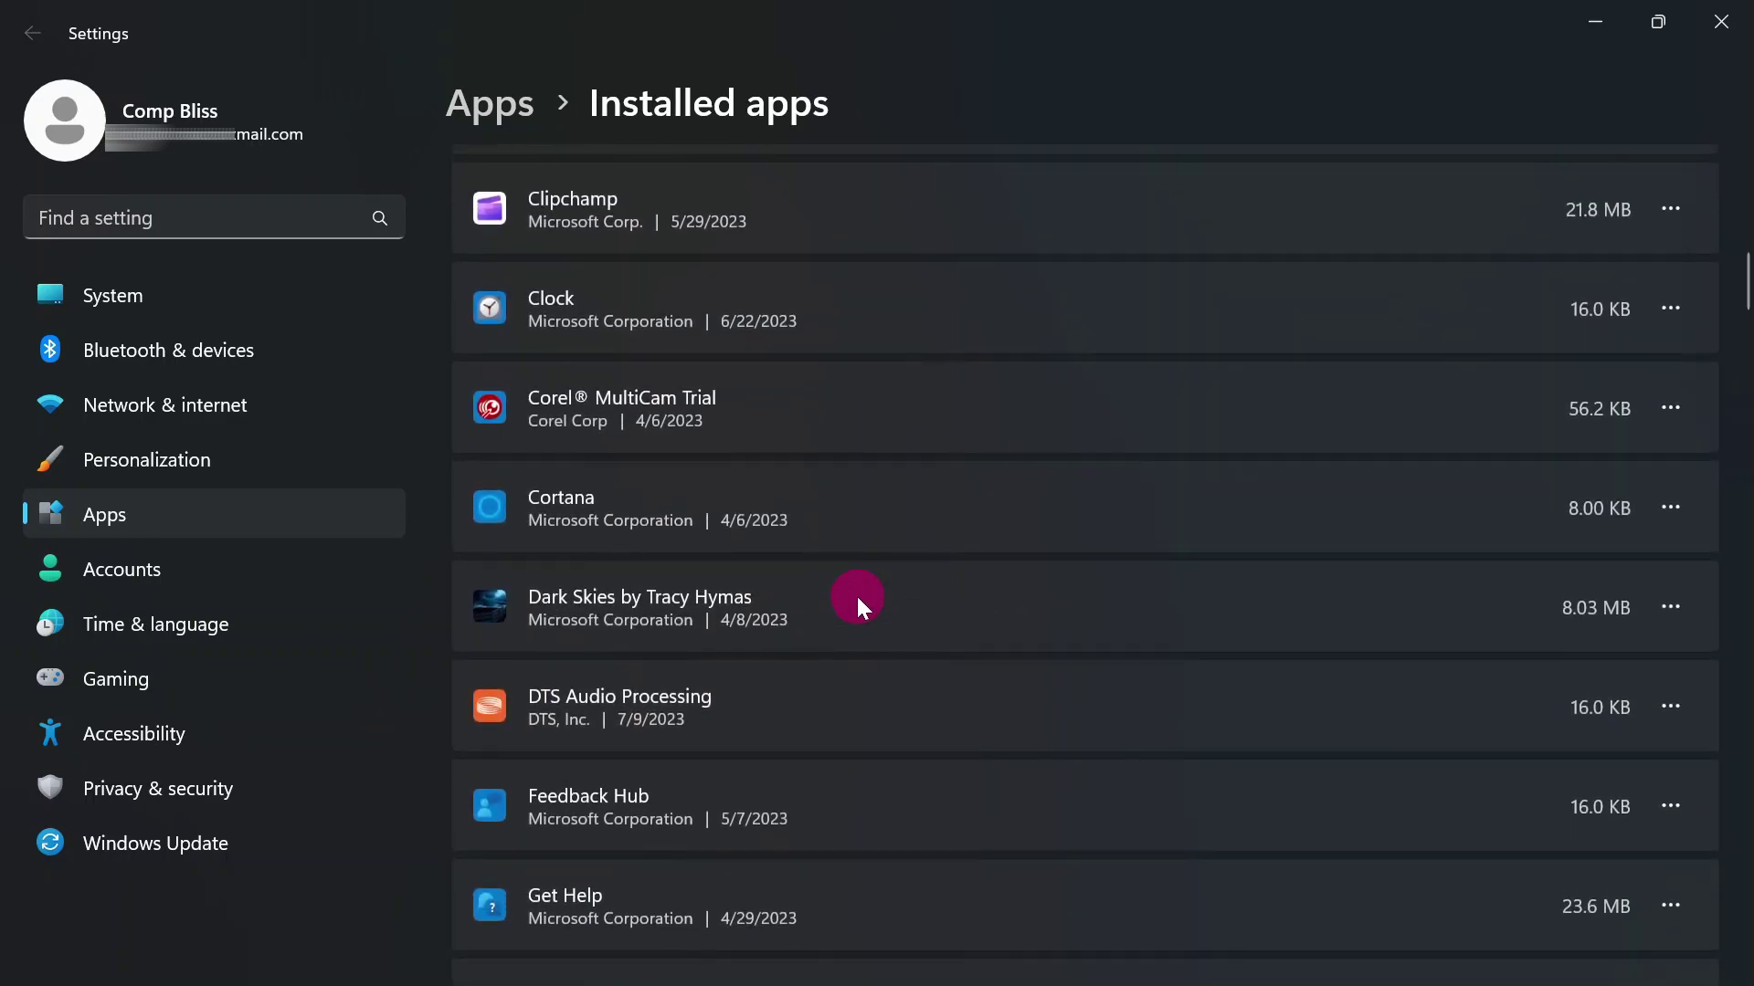
{"action": "scroll", "coordinate": [859, 603], "scroll_direction": "down", "scroll_amount": 5}
{"action": "scroll", "coordinate": [859, 603], "scroll_direction": "down", "scroll_amount": 3}
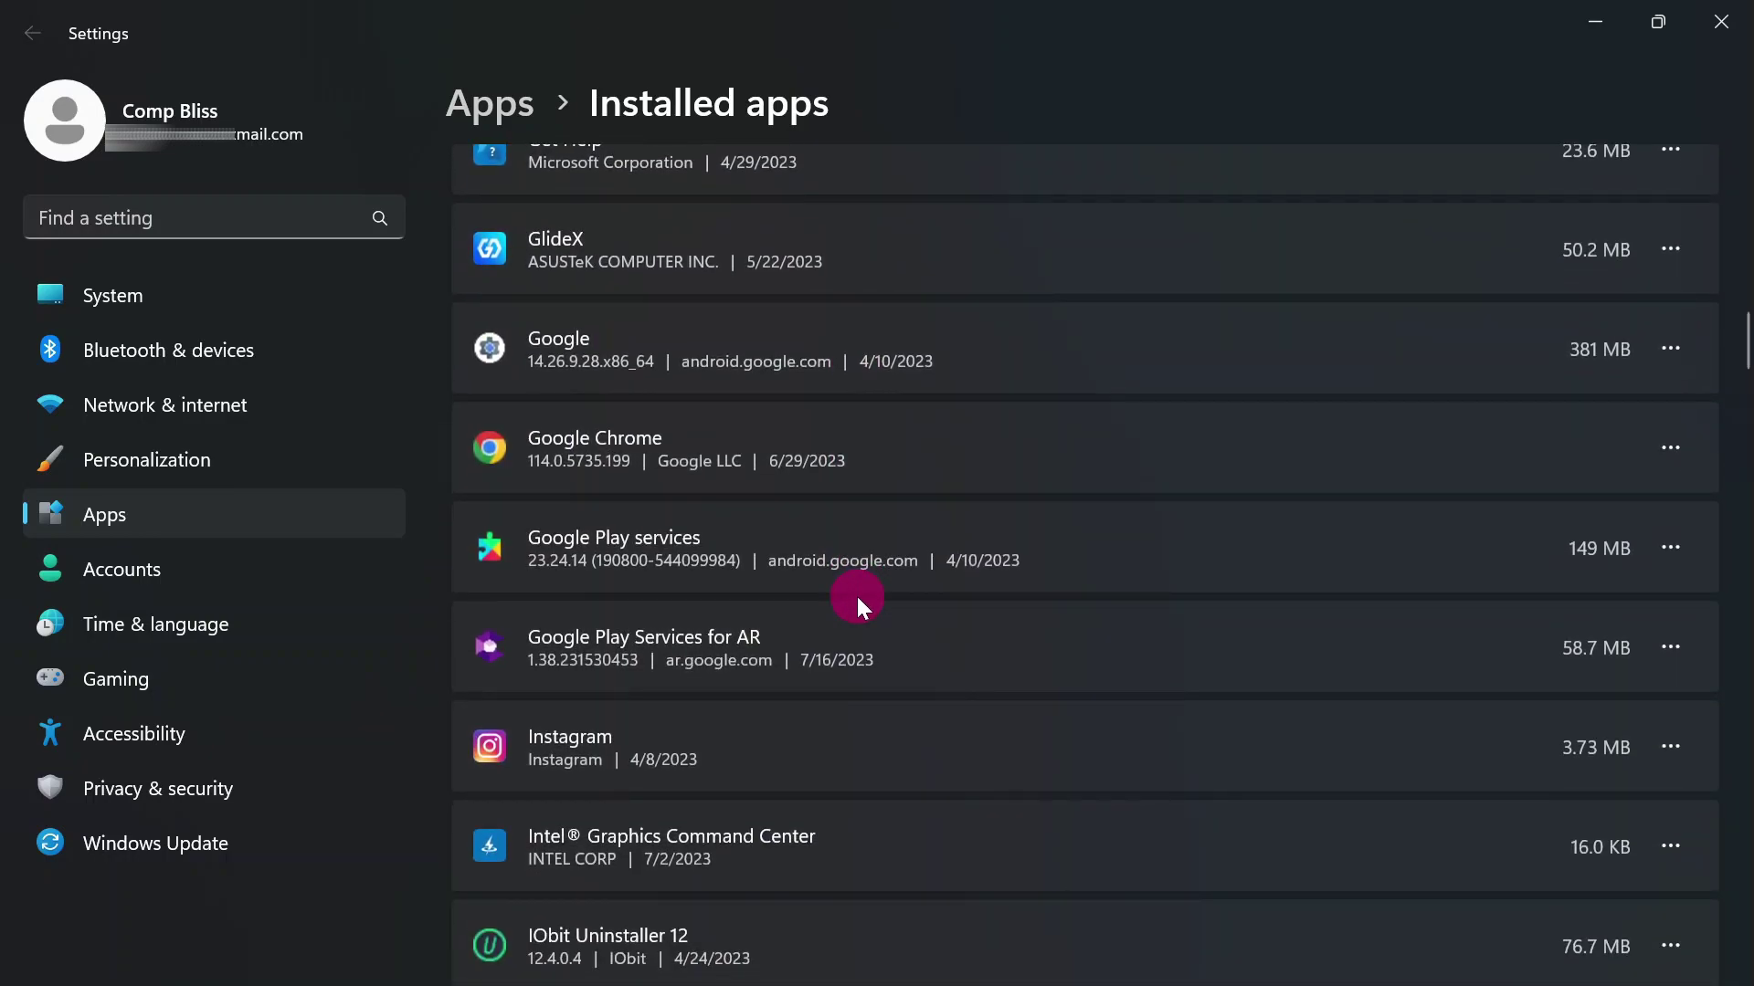
{"action": "scroll", "coordinate": [857, 594], "scroll_direction": "down", "scroll_amount": 10}
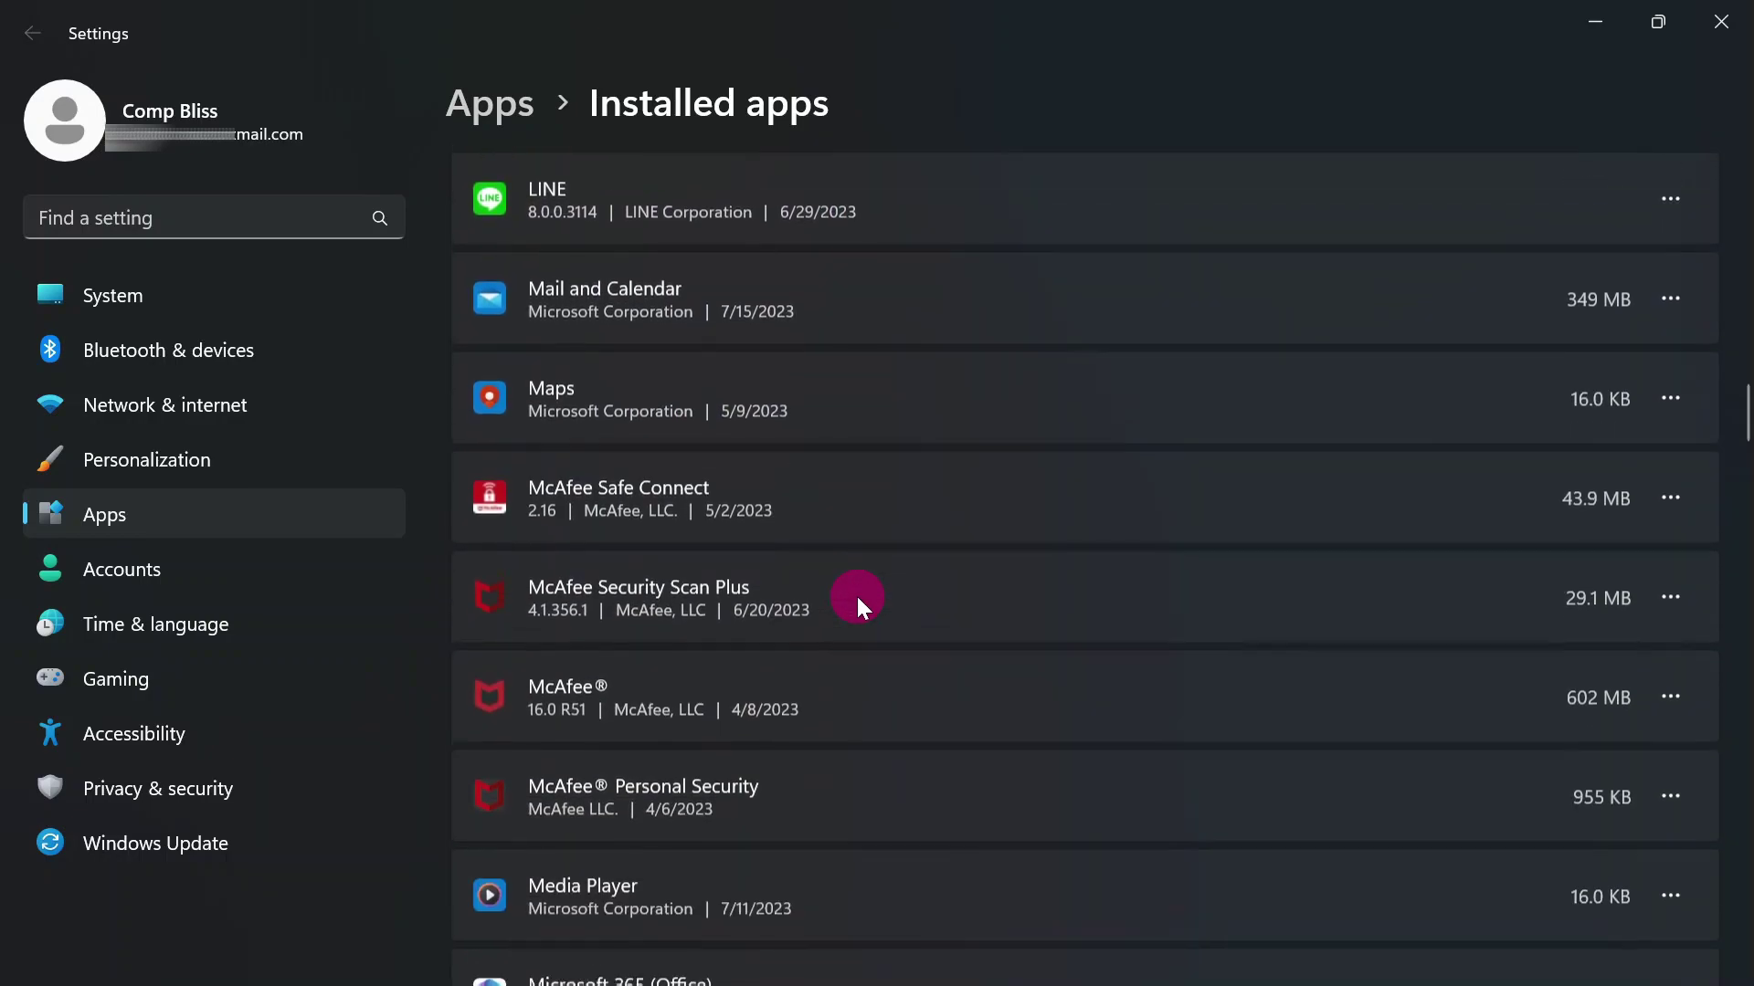
{"action": "scroll", "coordinate": [858, 594], "scroll_direction": "down", "scroll_amount": 11}
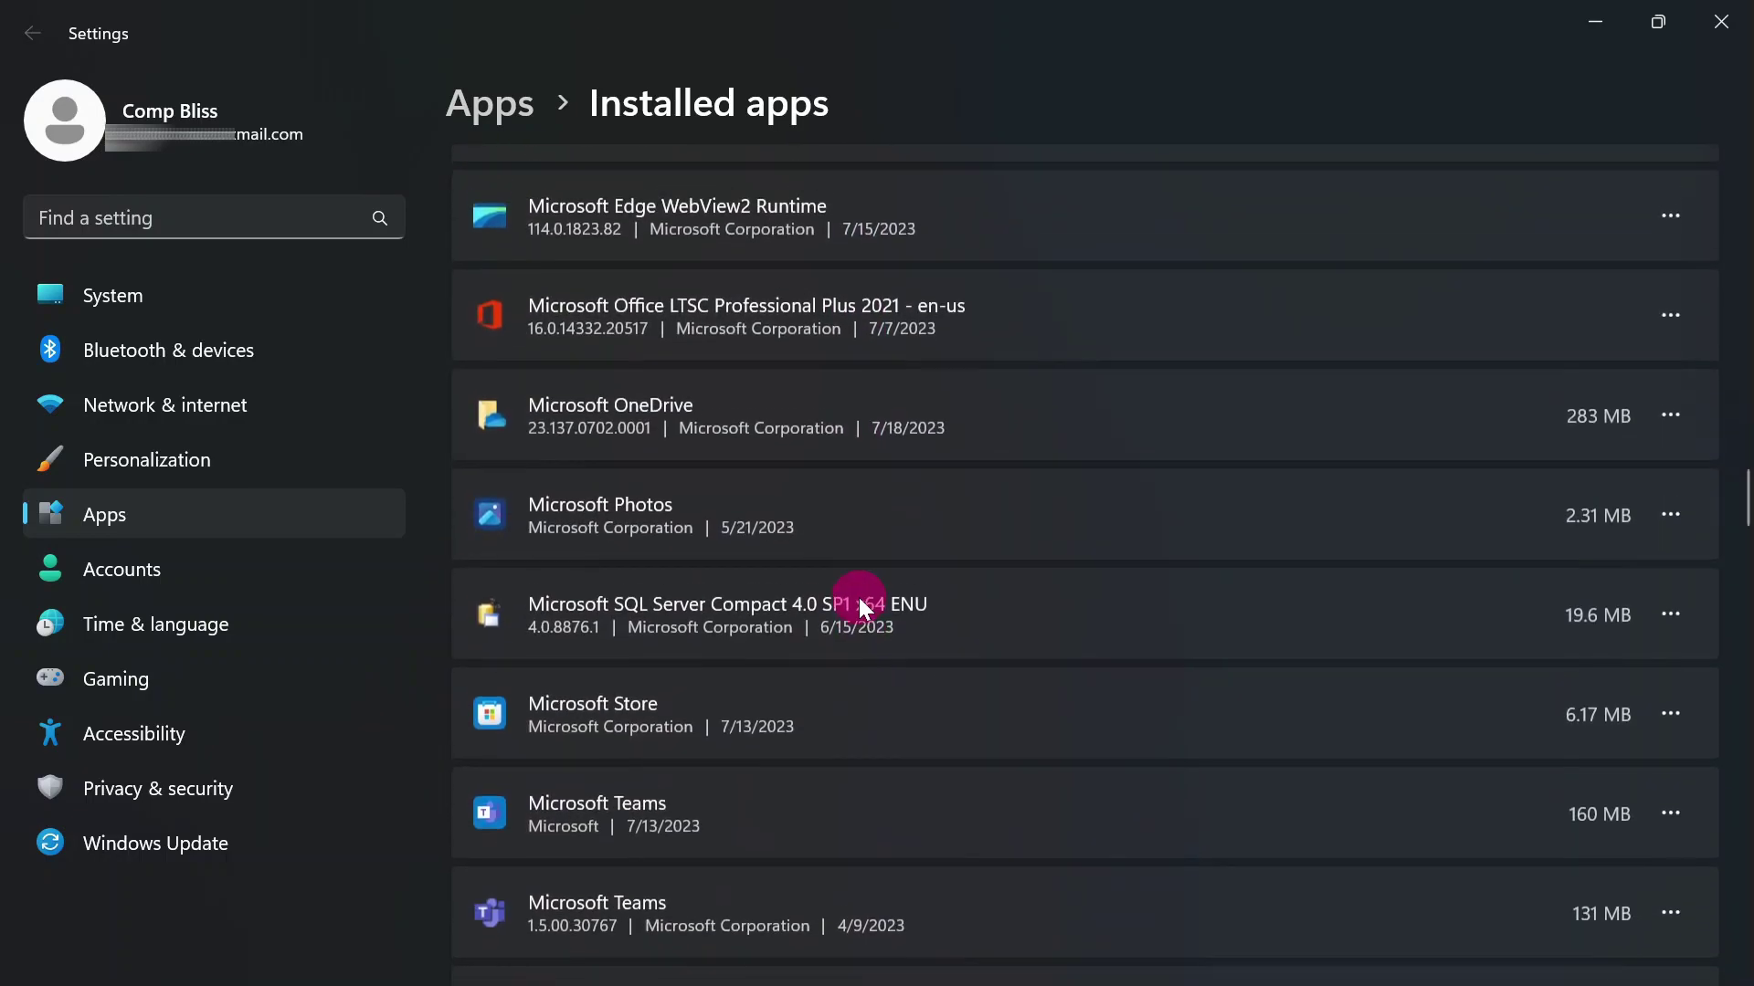
{"action": "scroll", "coordinate": [859, 598], "scroll_direction": "down", "scroll_amount": 18}
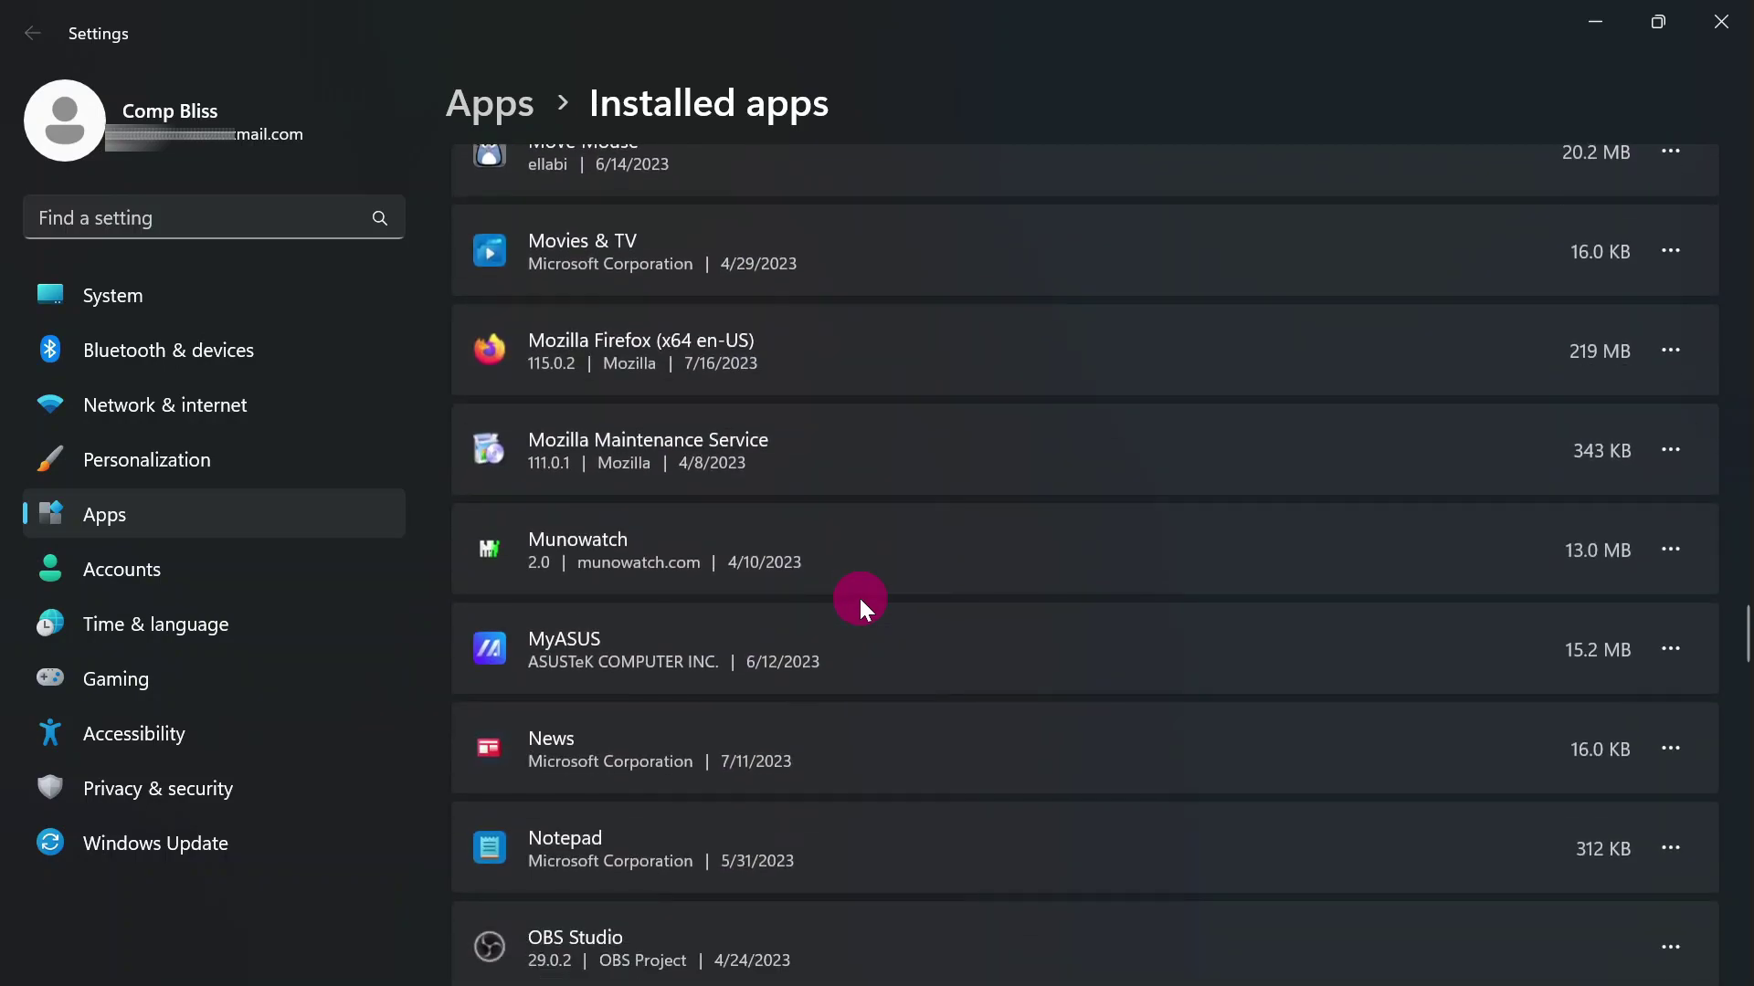
{"action": "scroll", "coordinate": [859, 598], "scroll_direction": "down", "scroll_amount": 5}
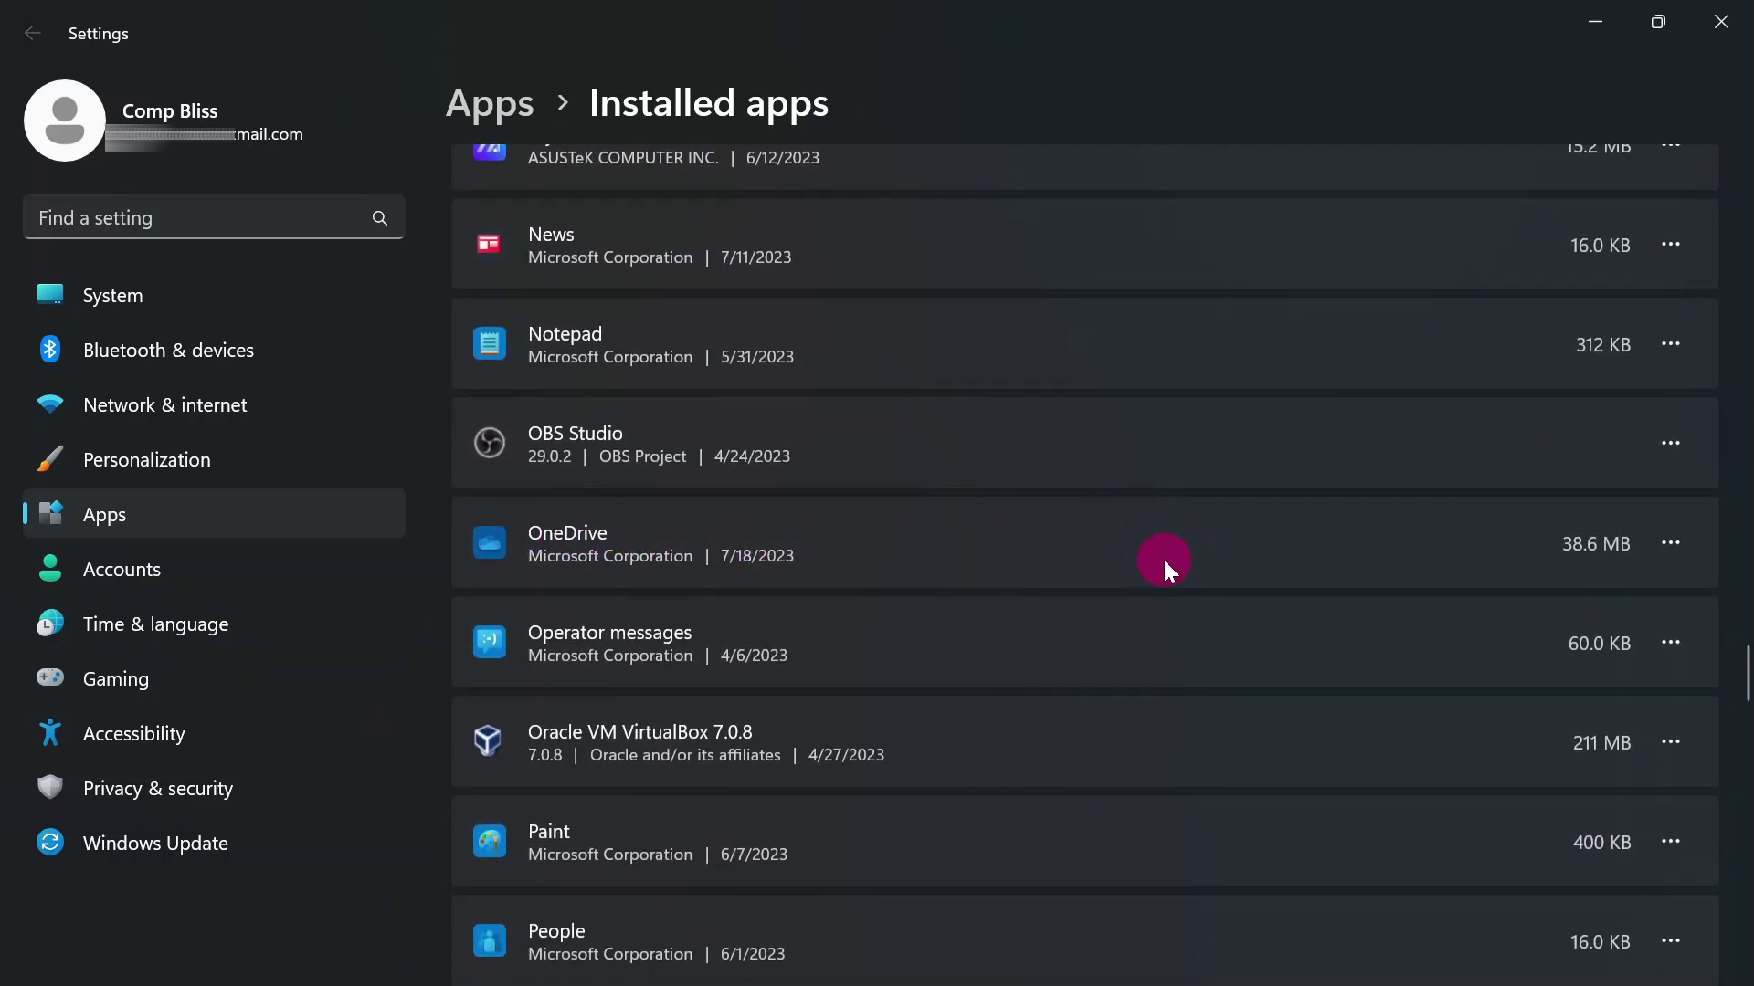
- Uninstall OneDrive from its actions menu and confirm, leaving it marked Uninstalled
{"action": "left_click", "coordinate": [1666, 546]}
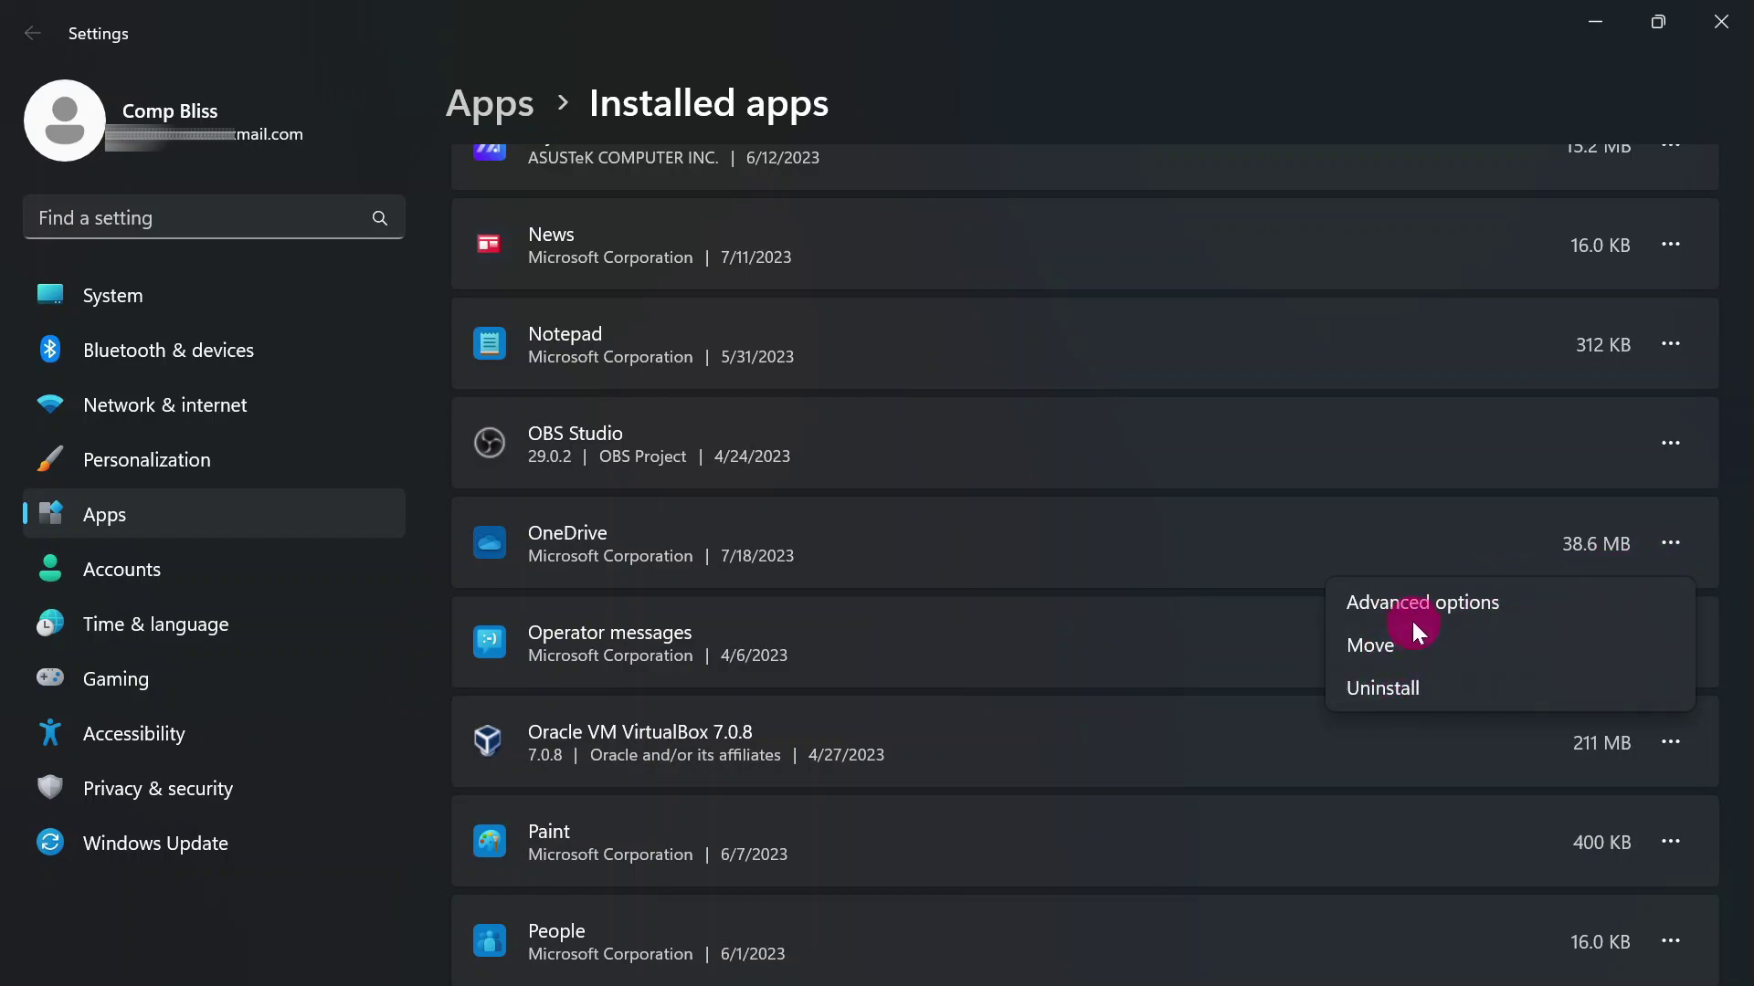
{"action": "left_click", "coordinate": [1427, 683]}
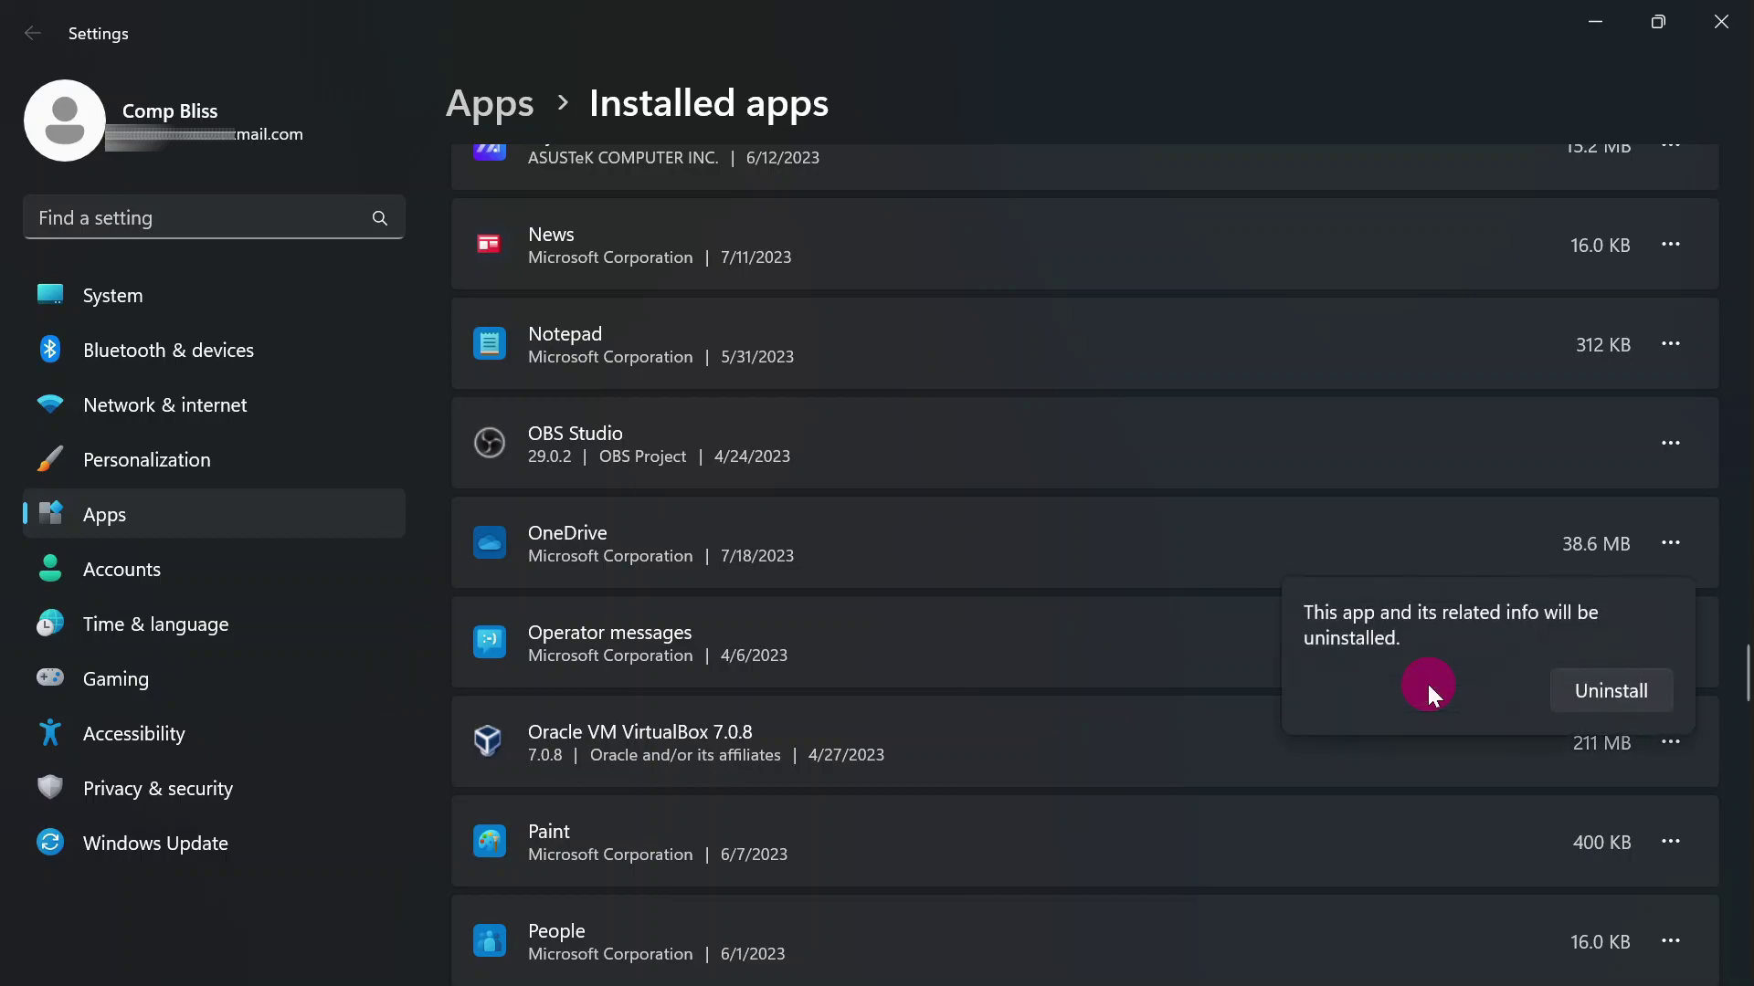
{"action": "left_click", "coordinate": [1609, 690]}
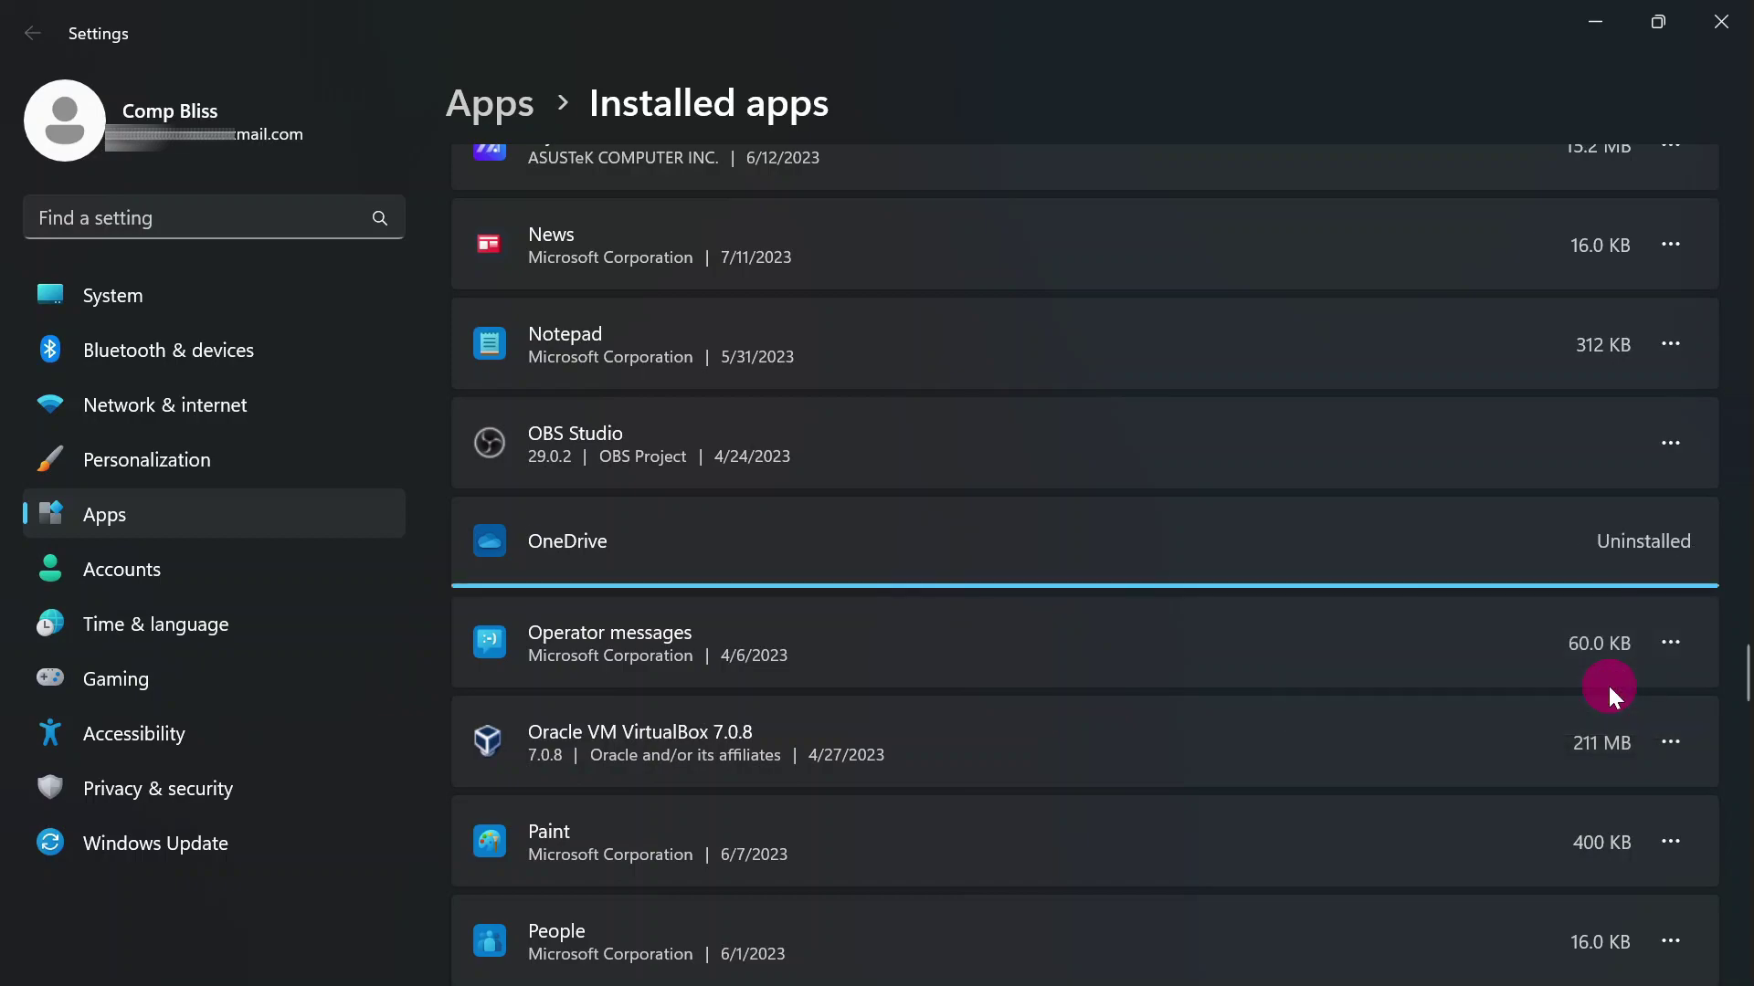